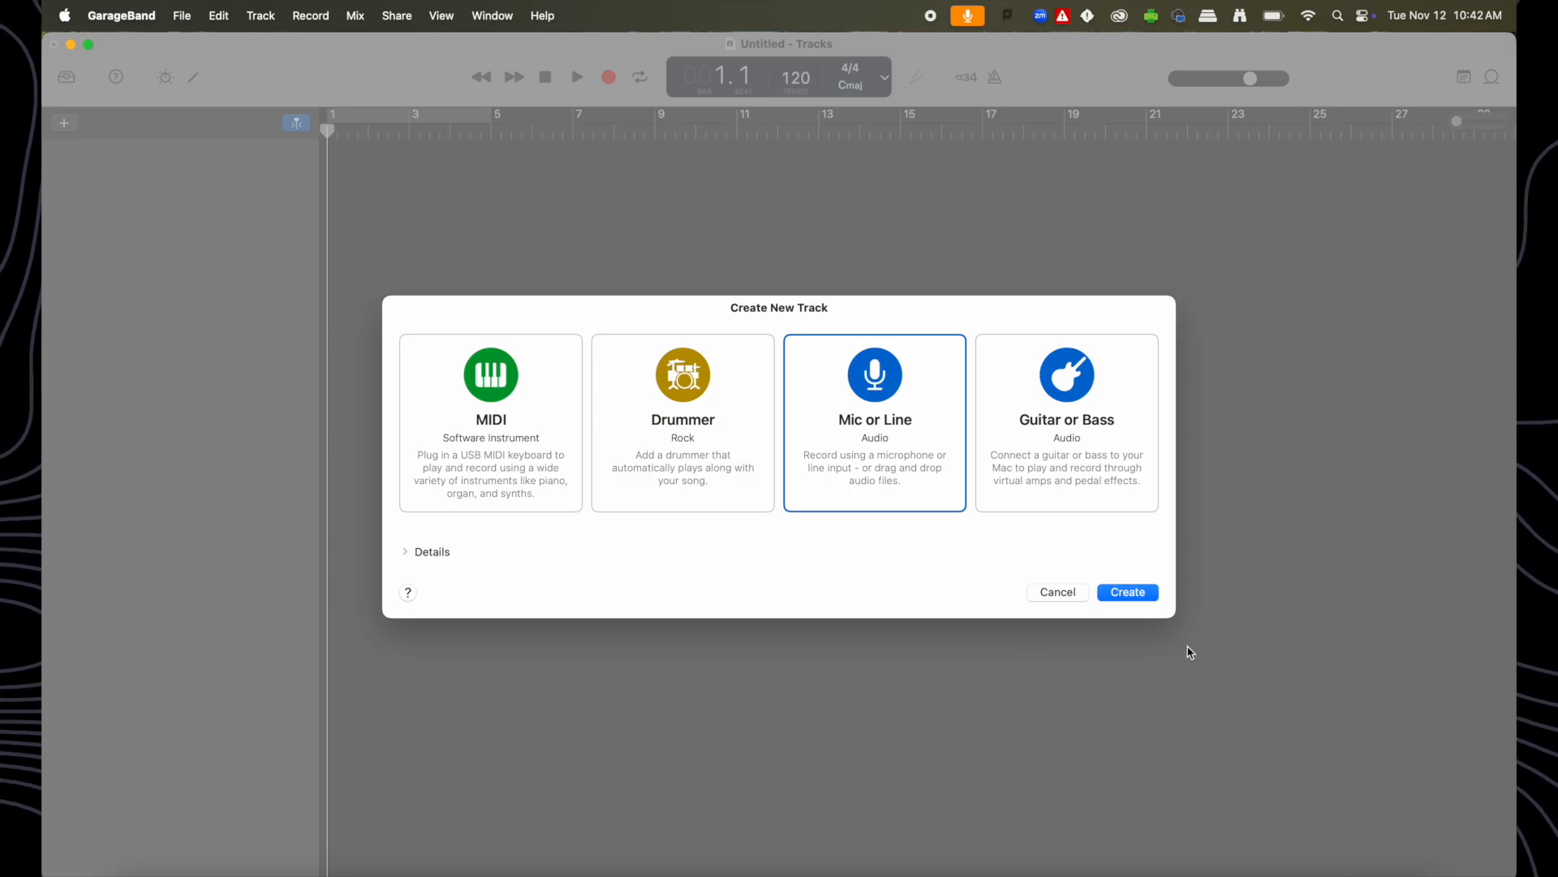
Step: Create a Mic or Line audio track, and check the output and input devices in the Audio/MIDI settings
left_click(1140, 593)
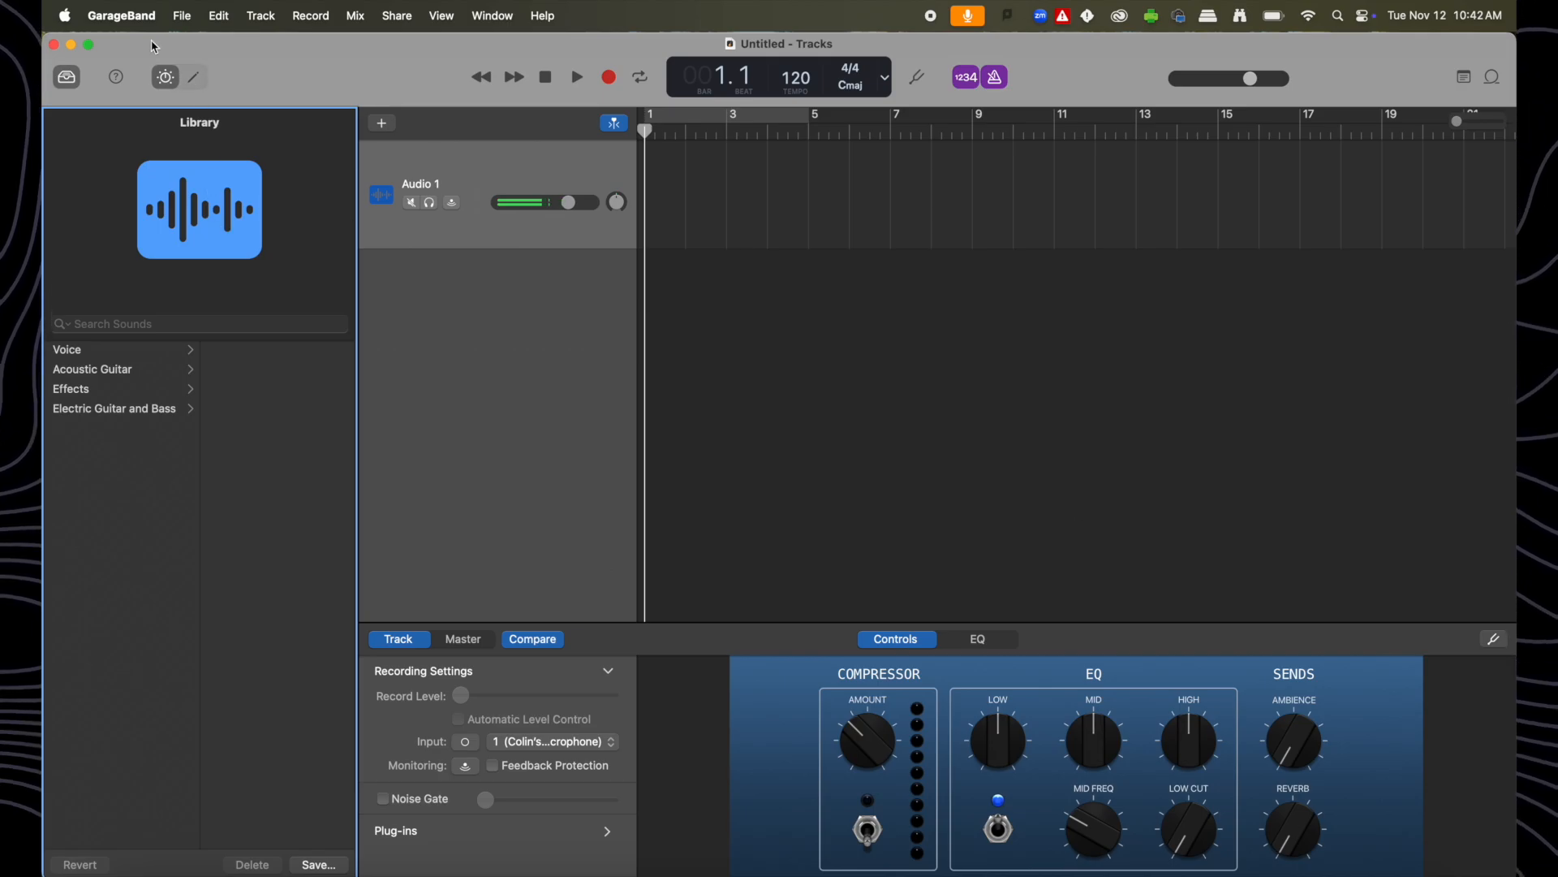
left_click(132, 10)
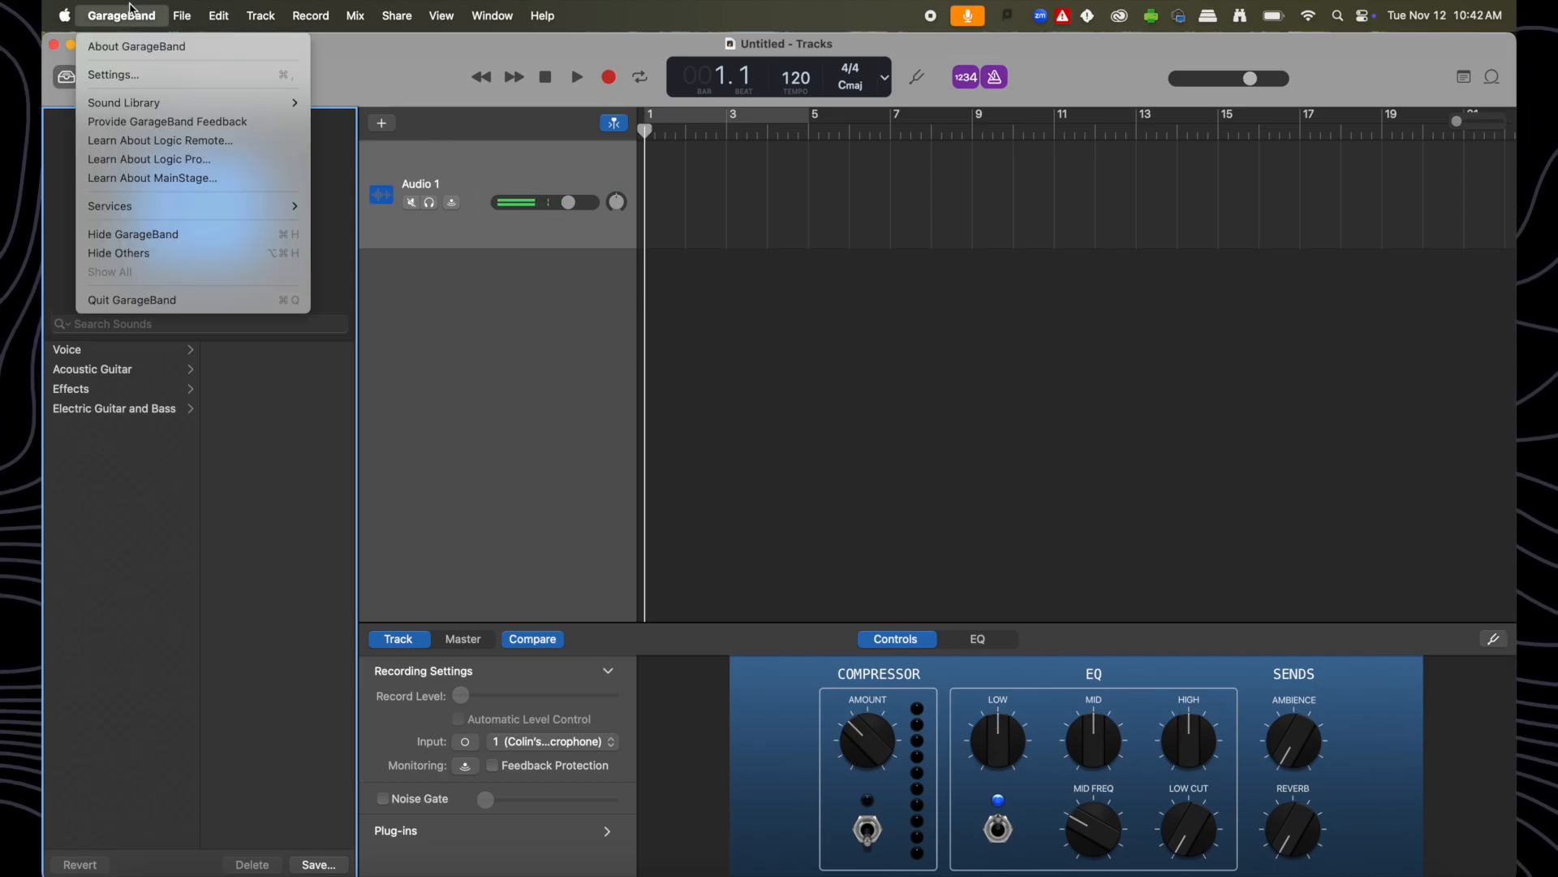
left_click(138, 75)
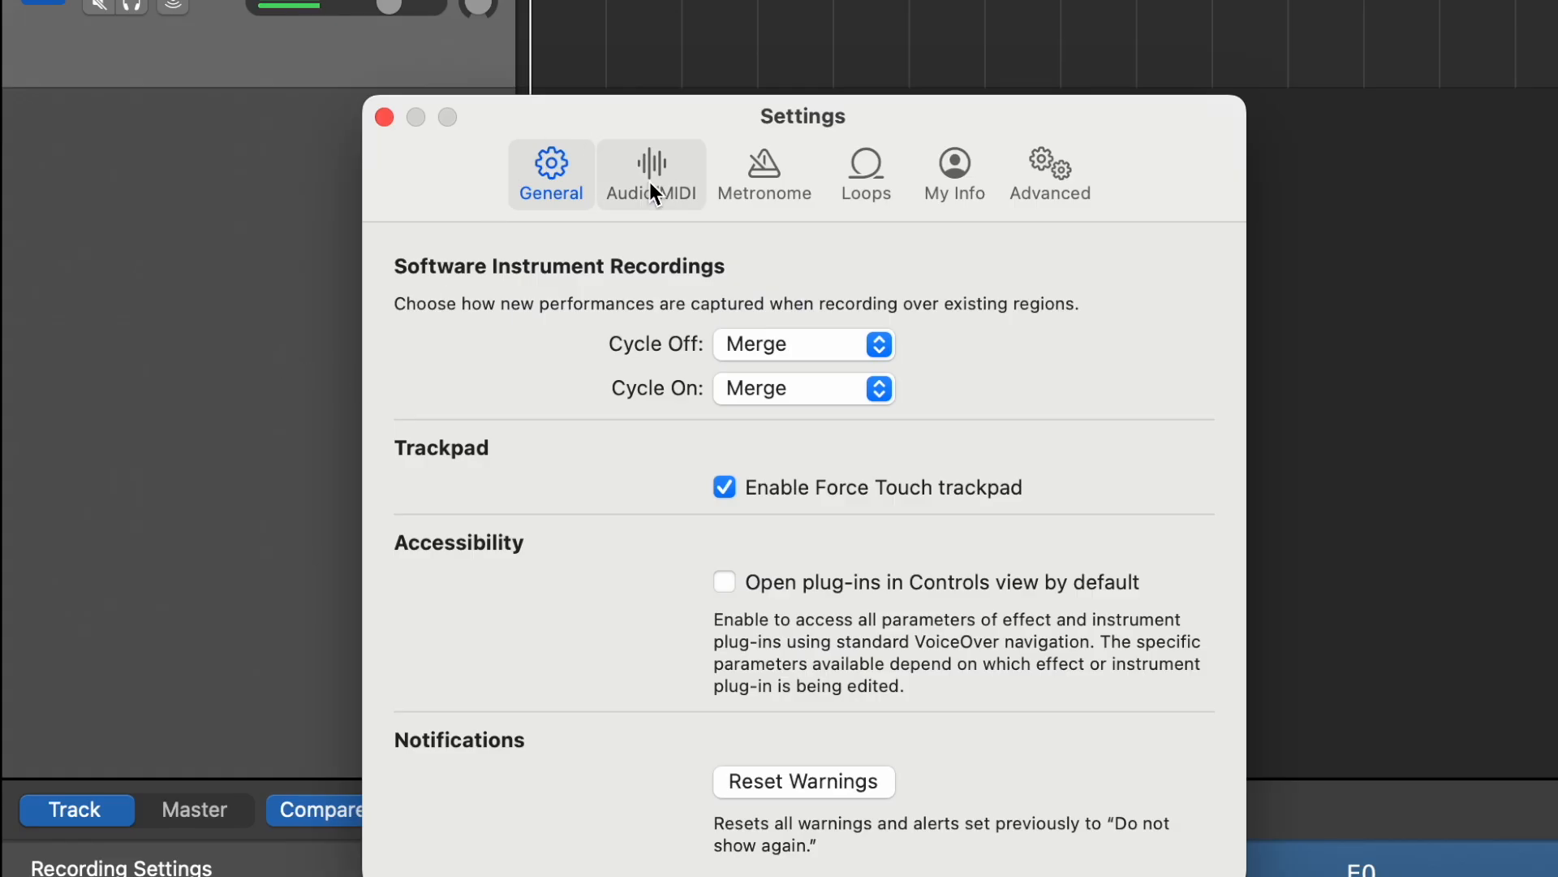
left_click(651, 188)
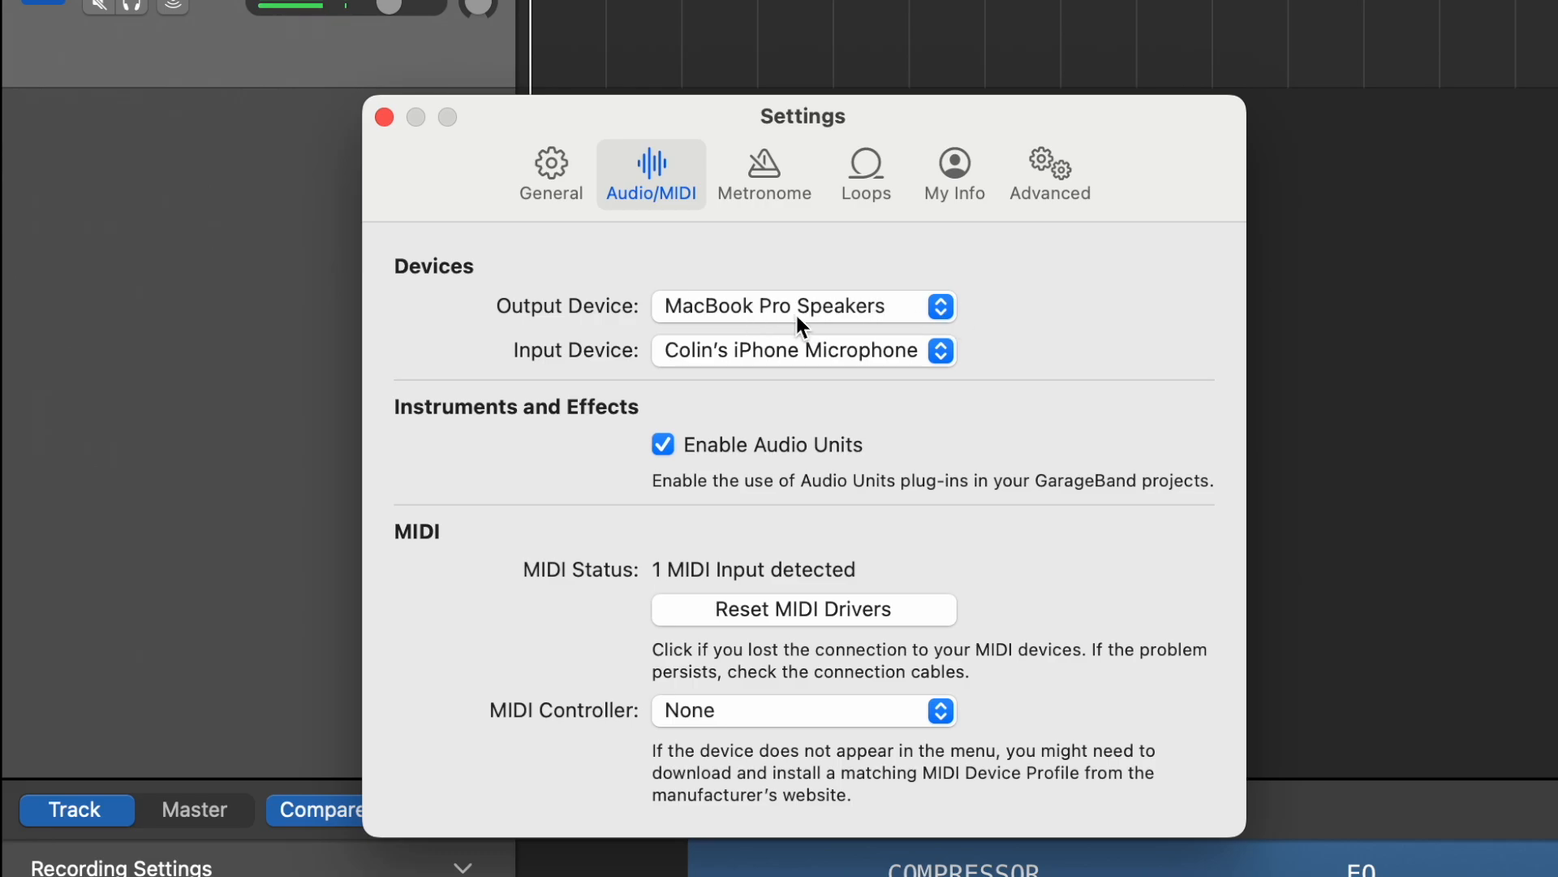
left_click(385, 119)
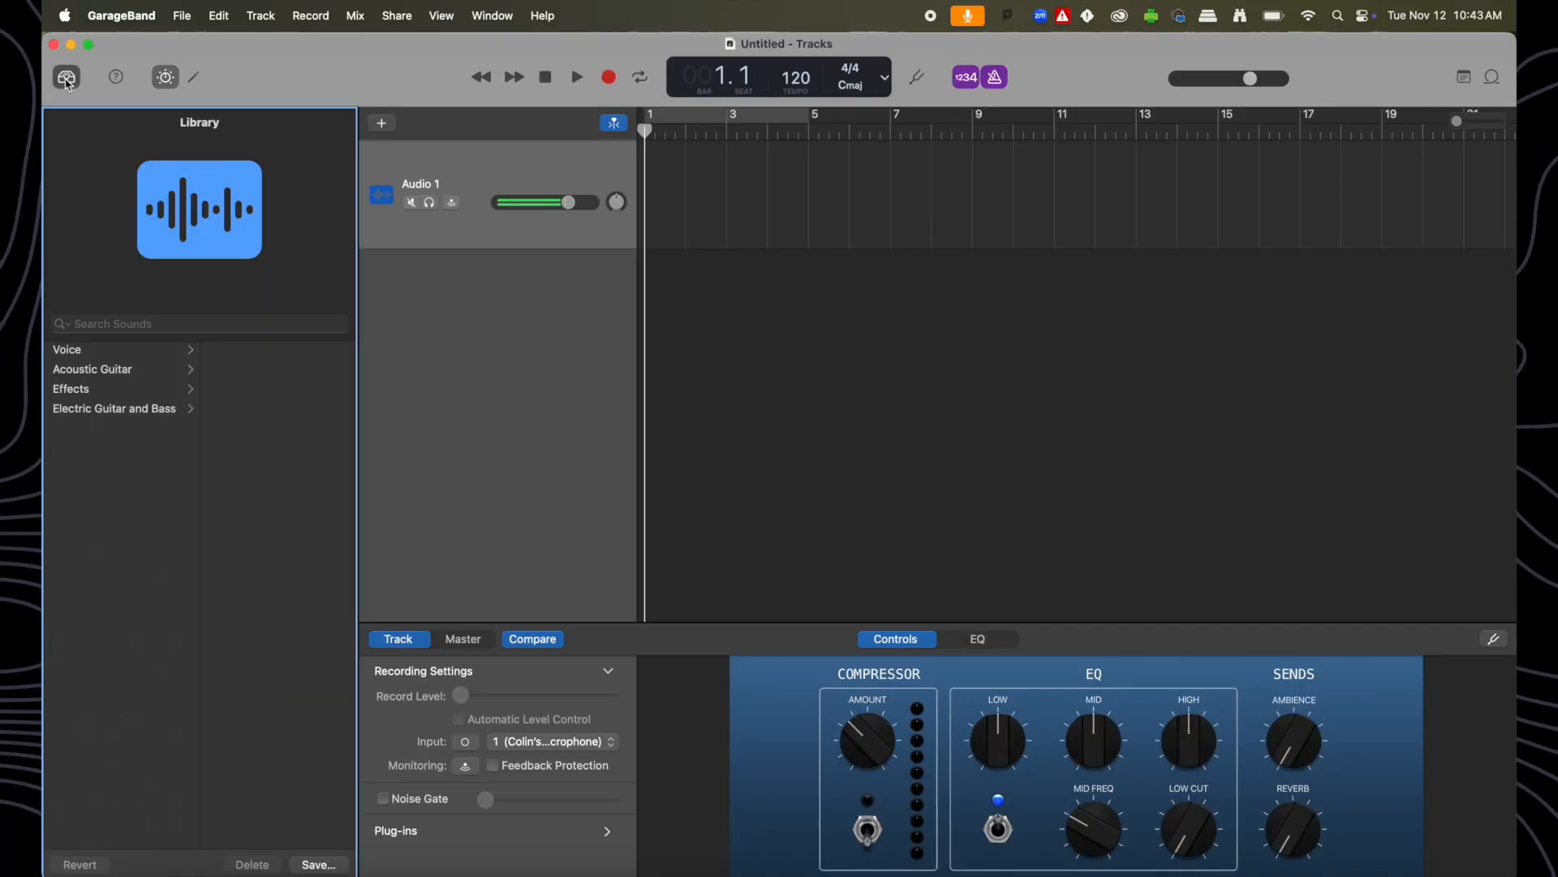
Step: Hide the sound Library and switch the project's position display from Beats & Project to Time
left_click(68, 81)
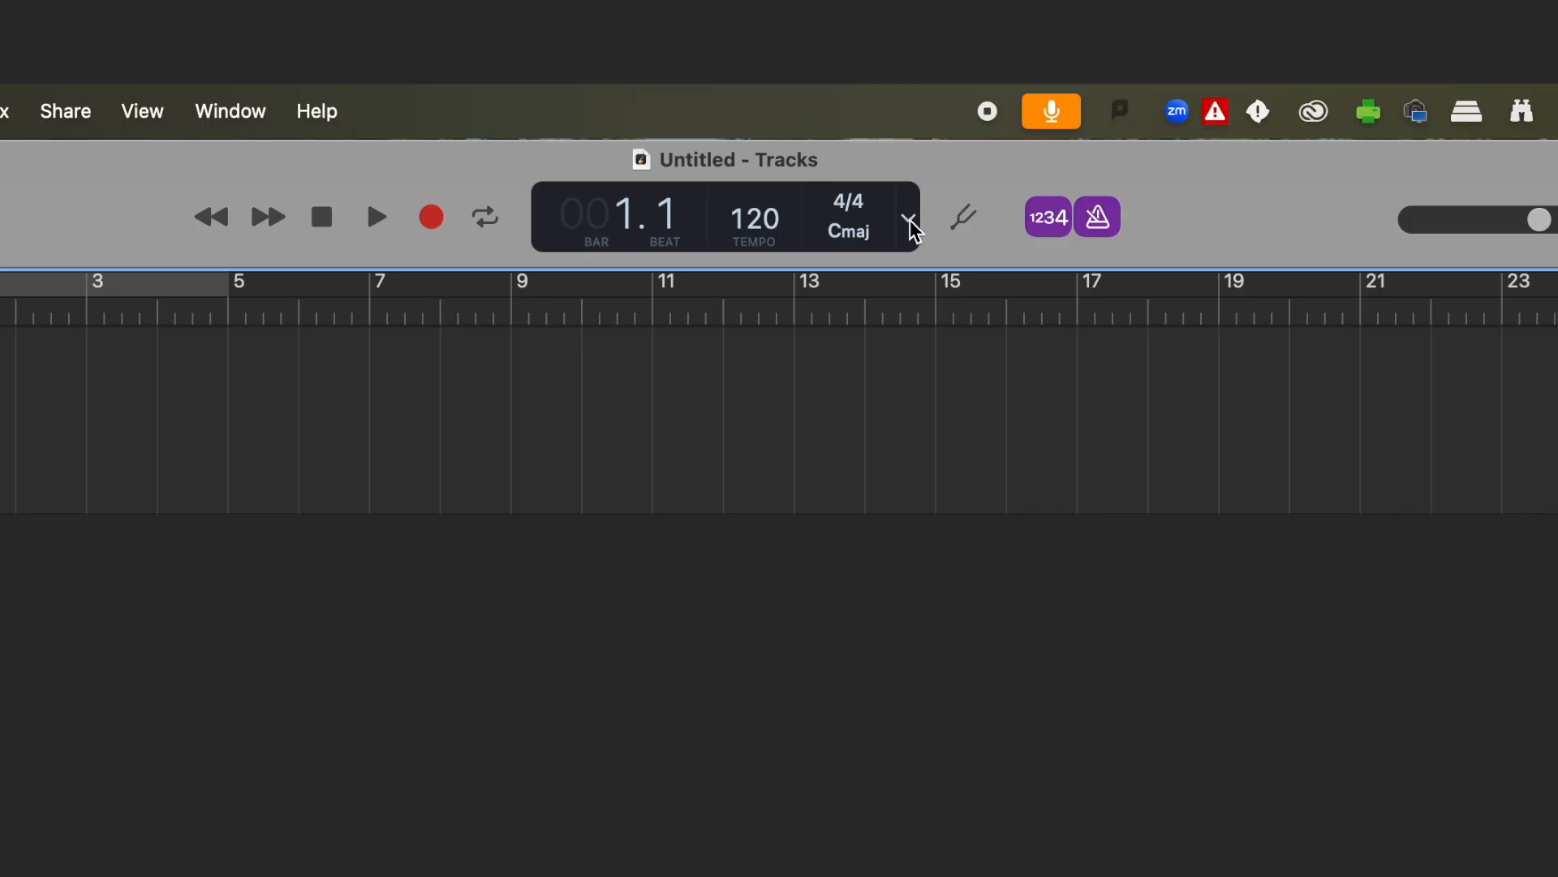
left_click(886, 84)
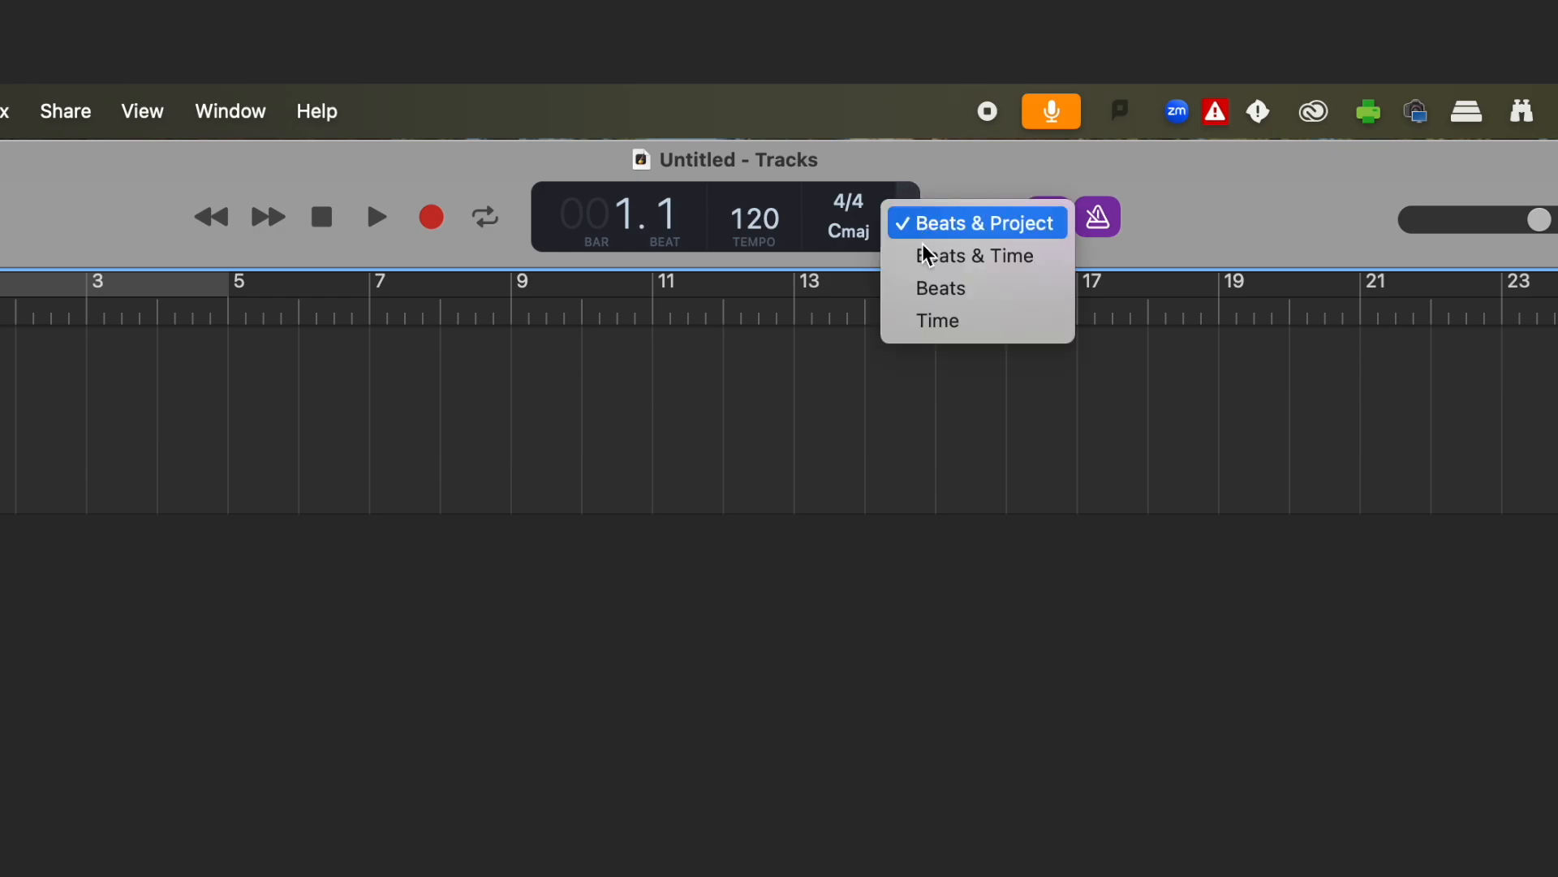
left_click(940, 324)
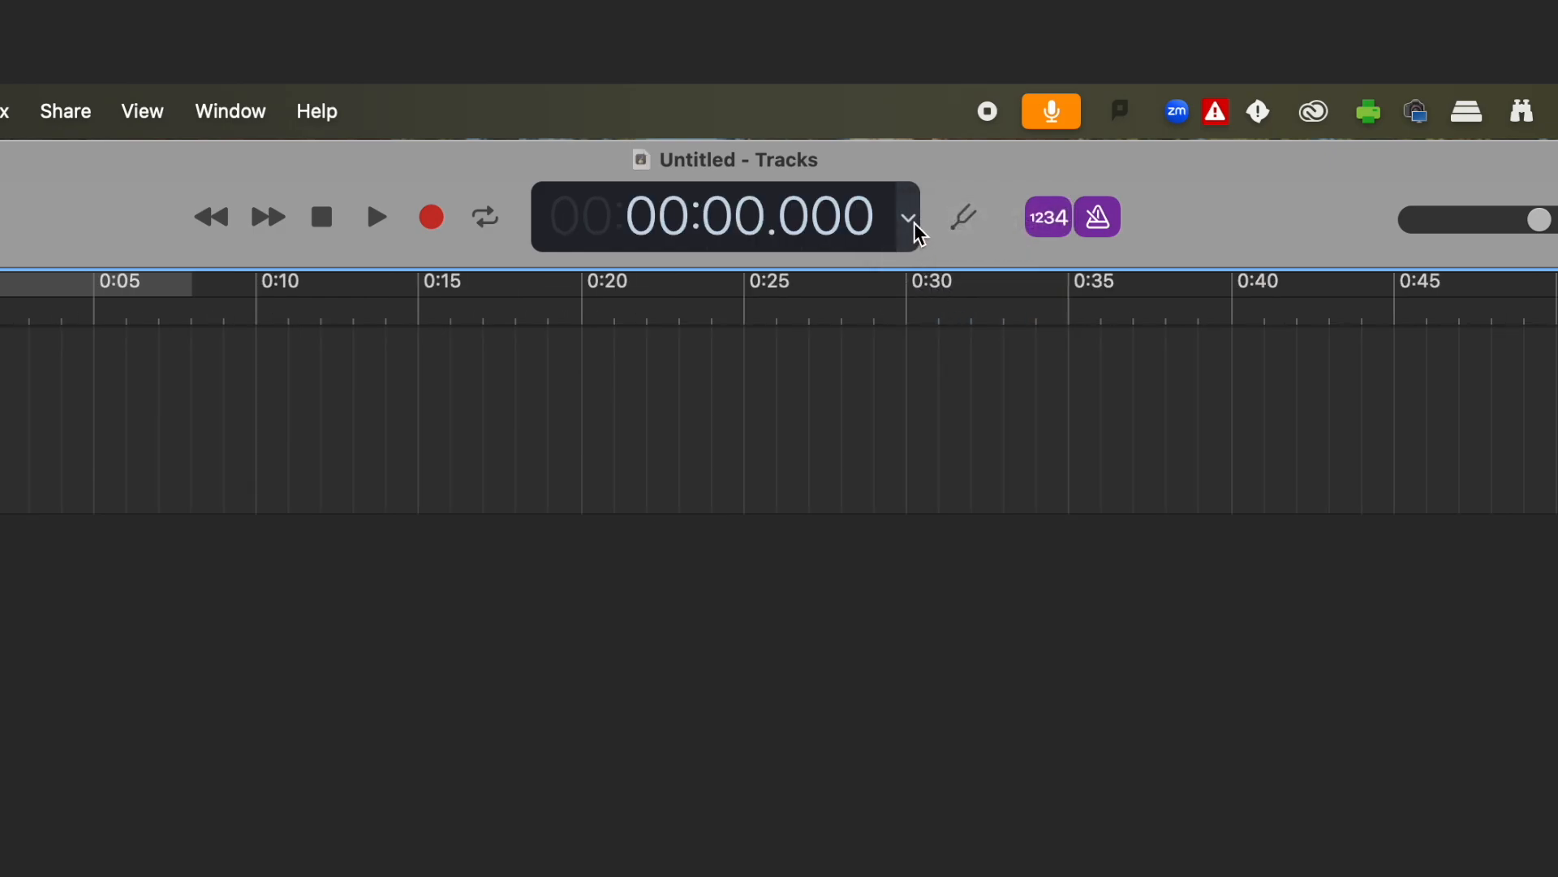
left_click(913, 226)
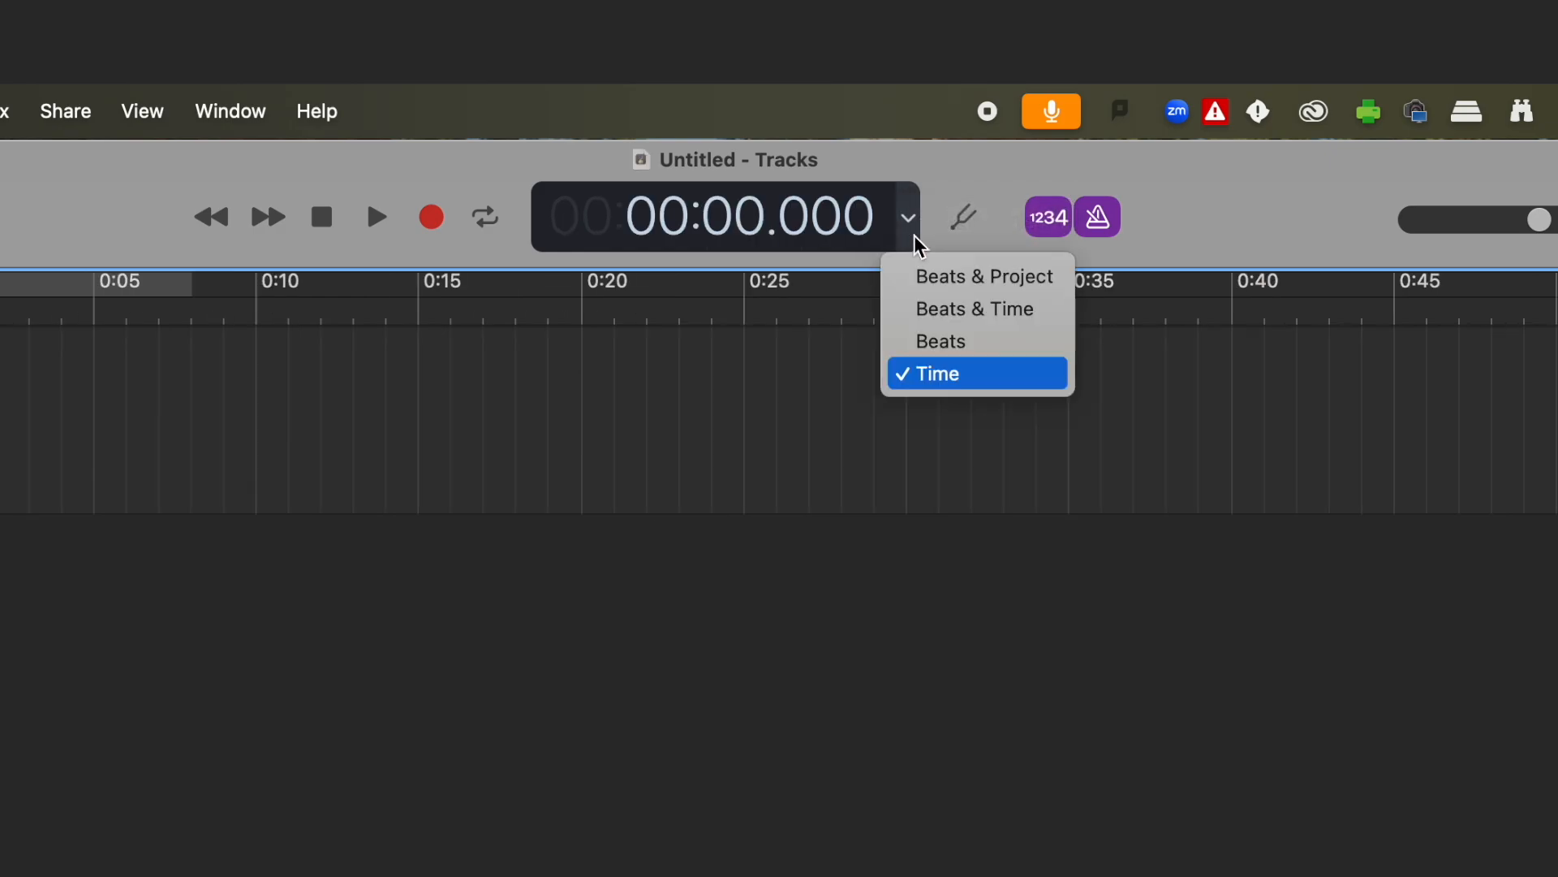
left_click(997, 197)
Step: Turn off both the recording count-in and the metronome
left_click(1047, 220)
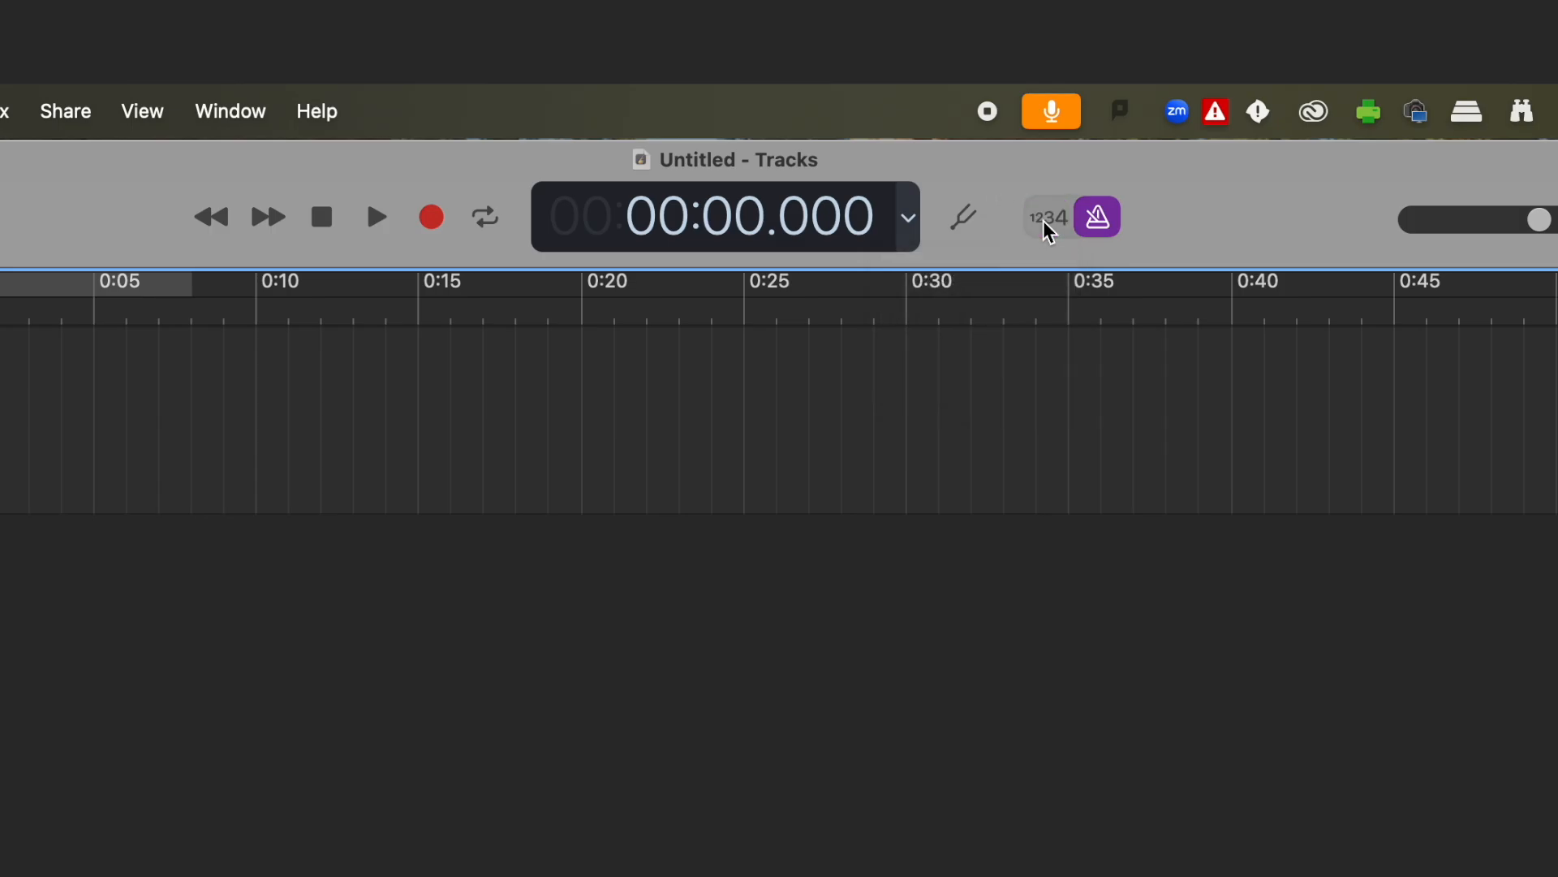
left_click(1101, 227)
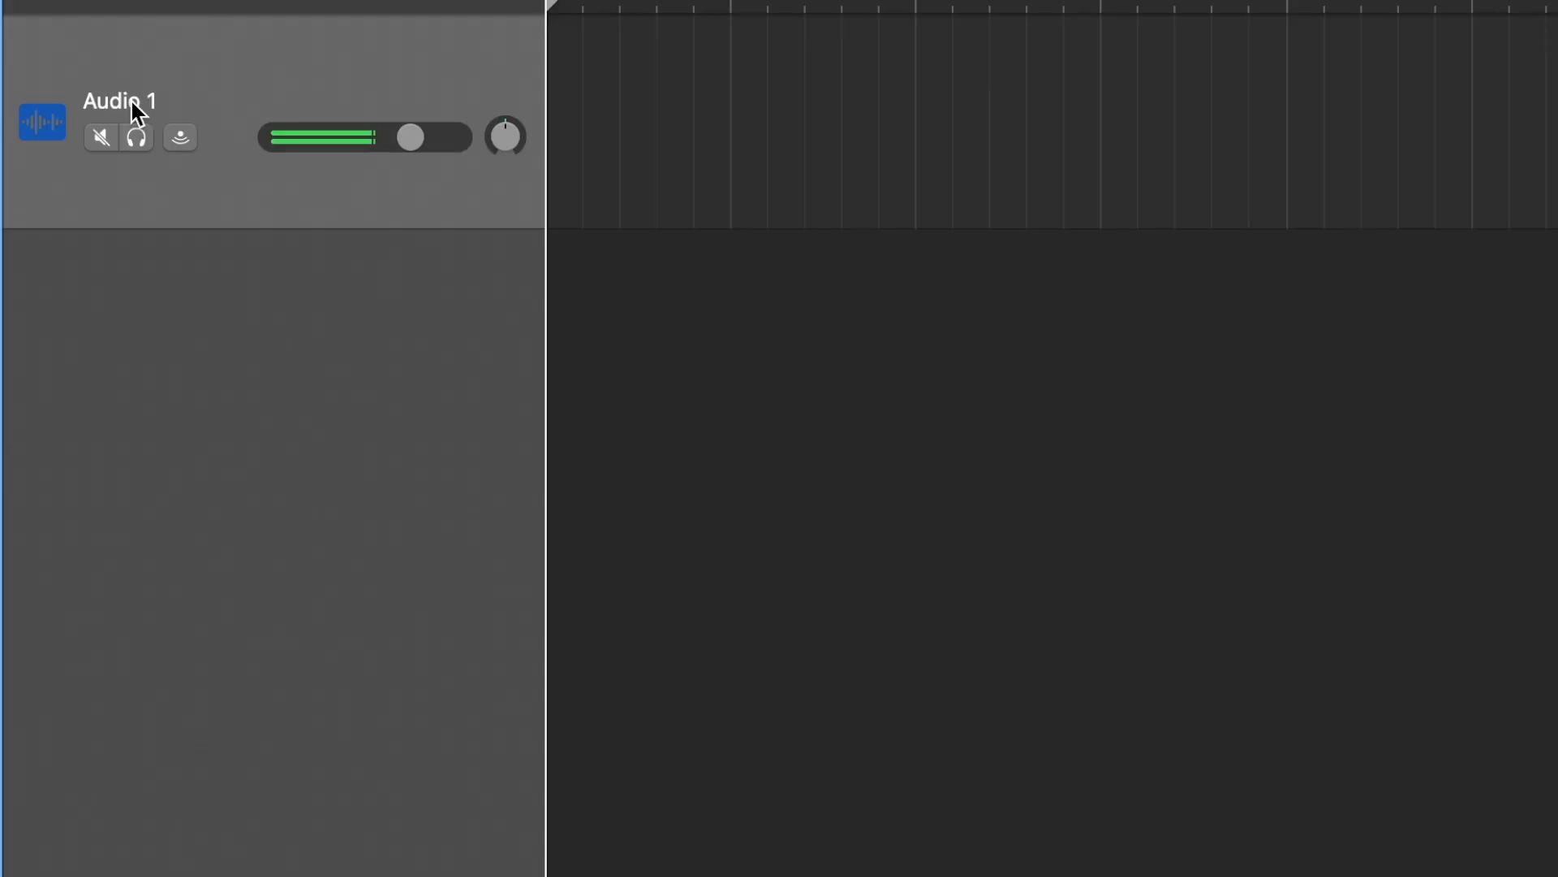
Step: Rename the Audio 1 track as Voice Over
double_click(131, 100)
type("Voice Over")
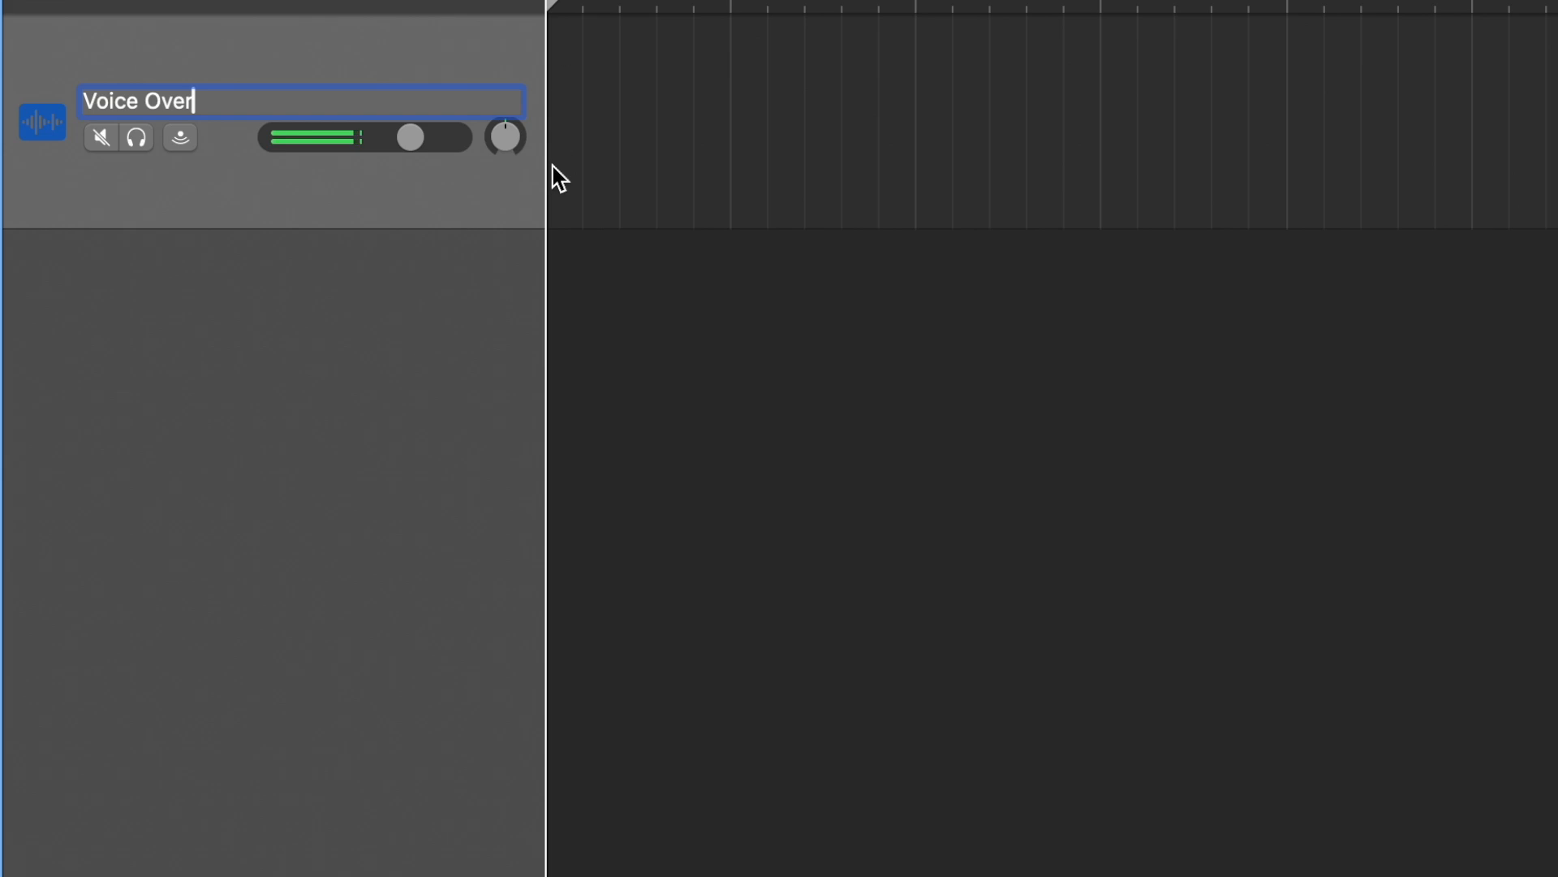
key("Return")
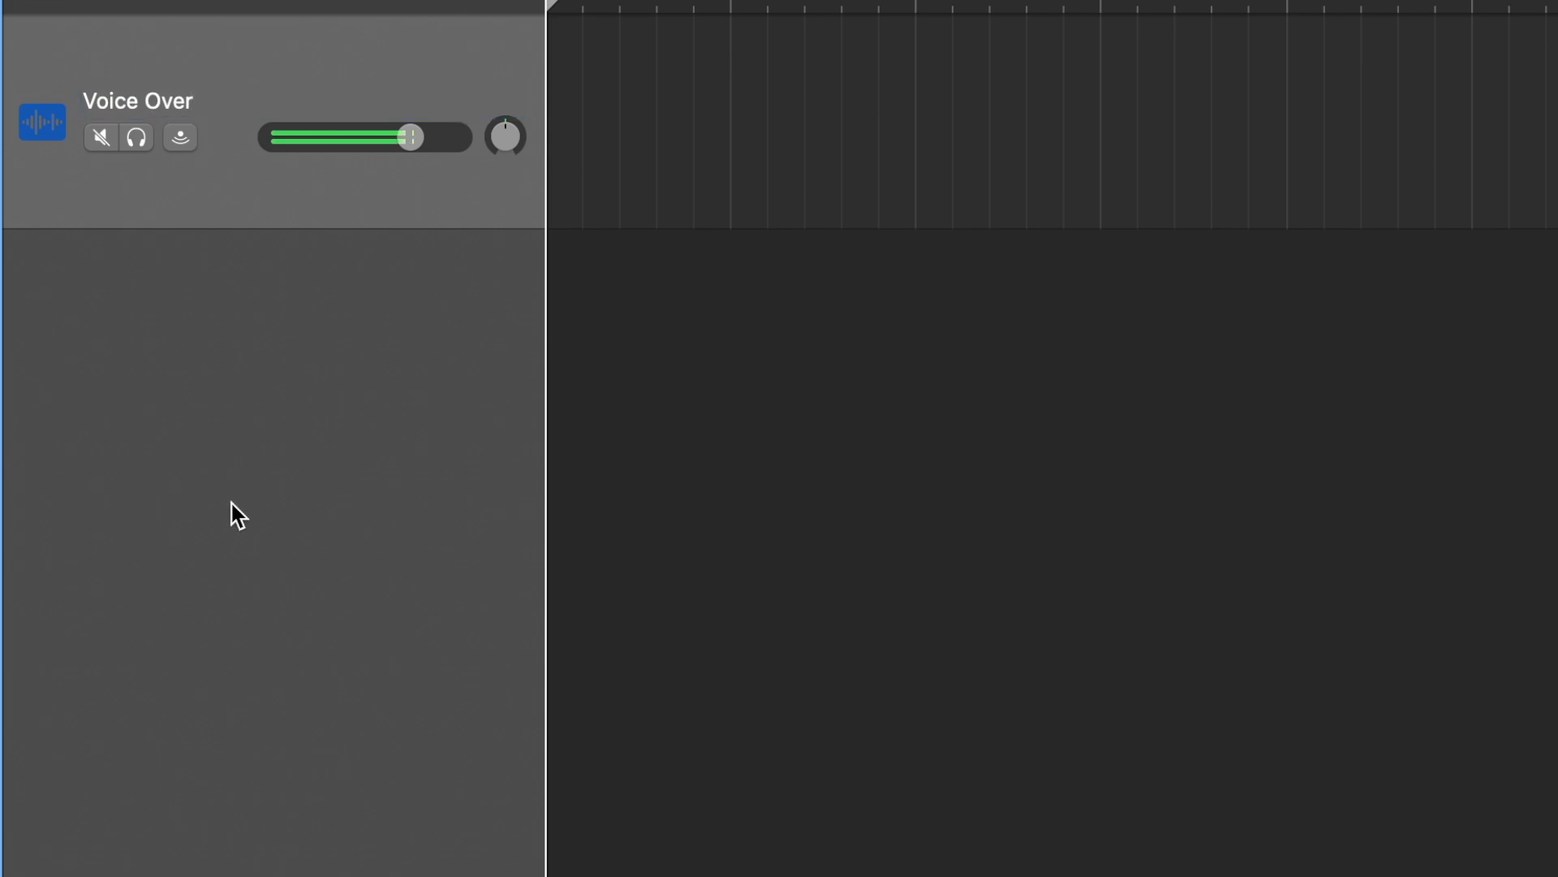
Step: Add a second audio track below Voice Over and name it Music Bed
right_click(231, 514)
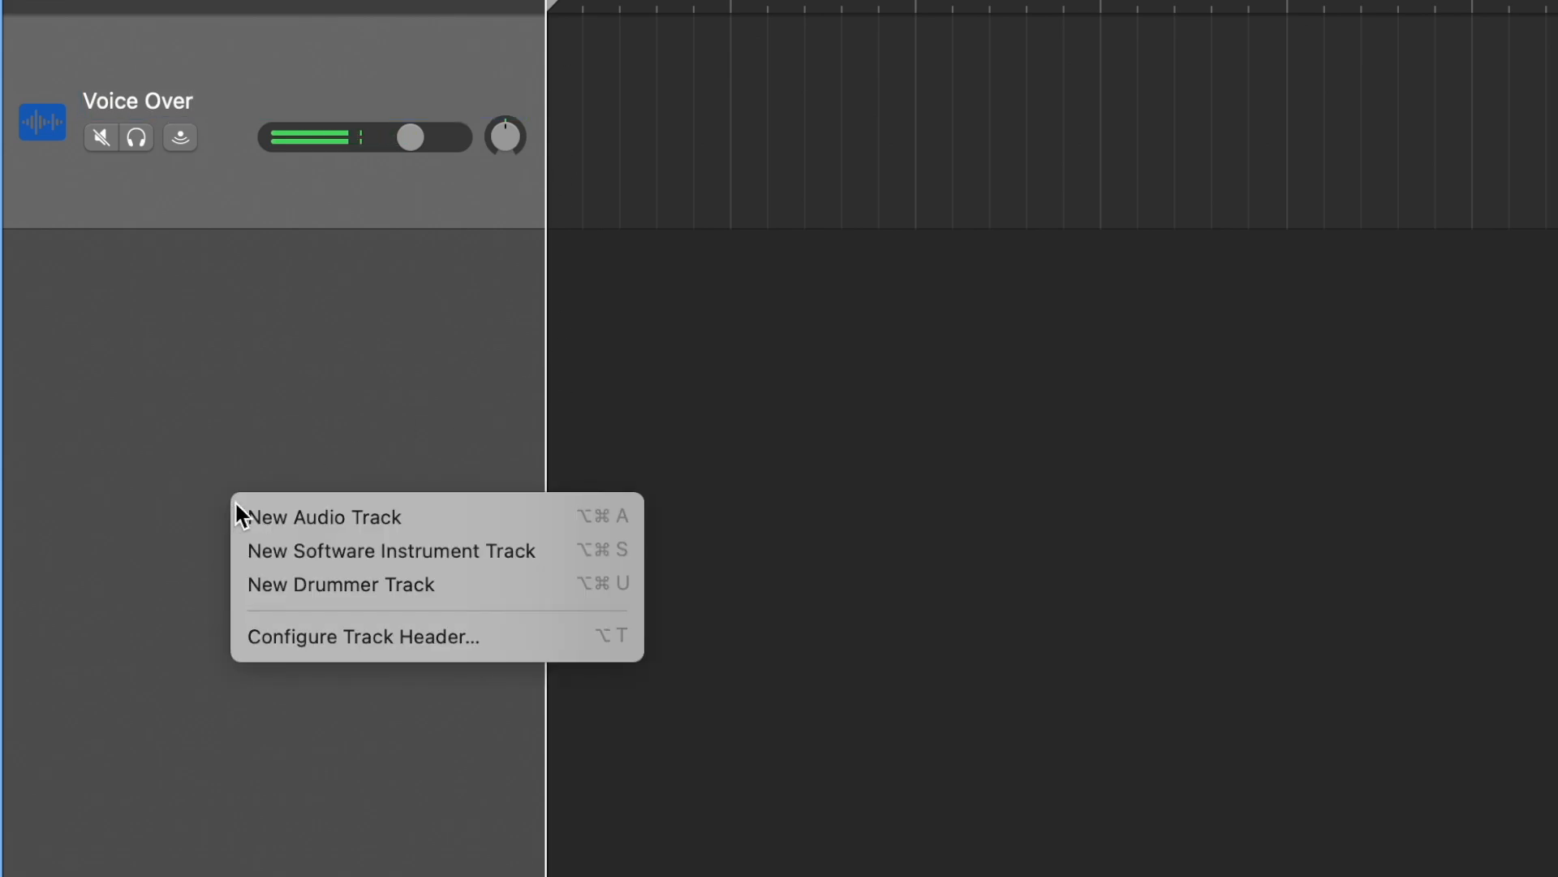
left_click(336, 518)
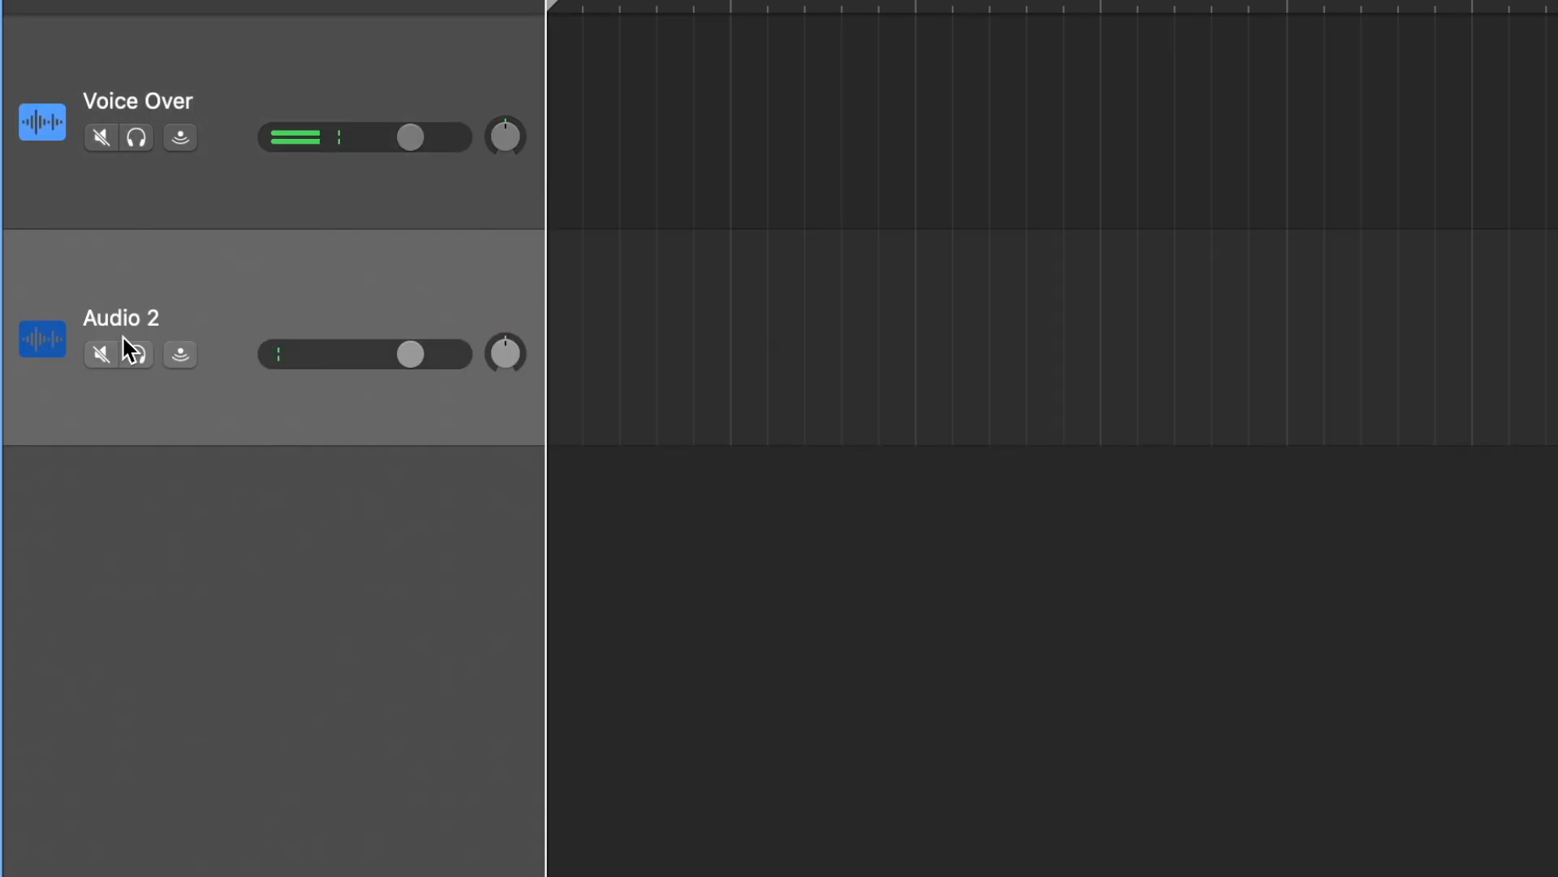
double_click(129, 320)
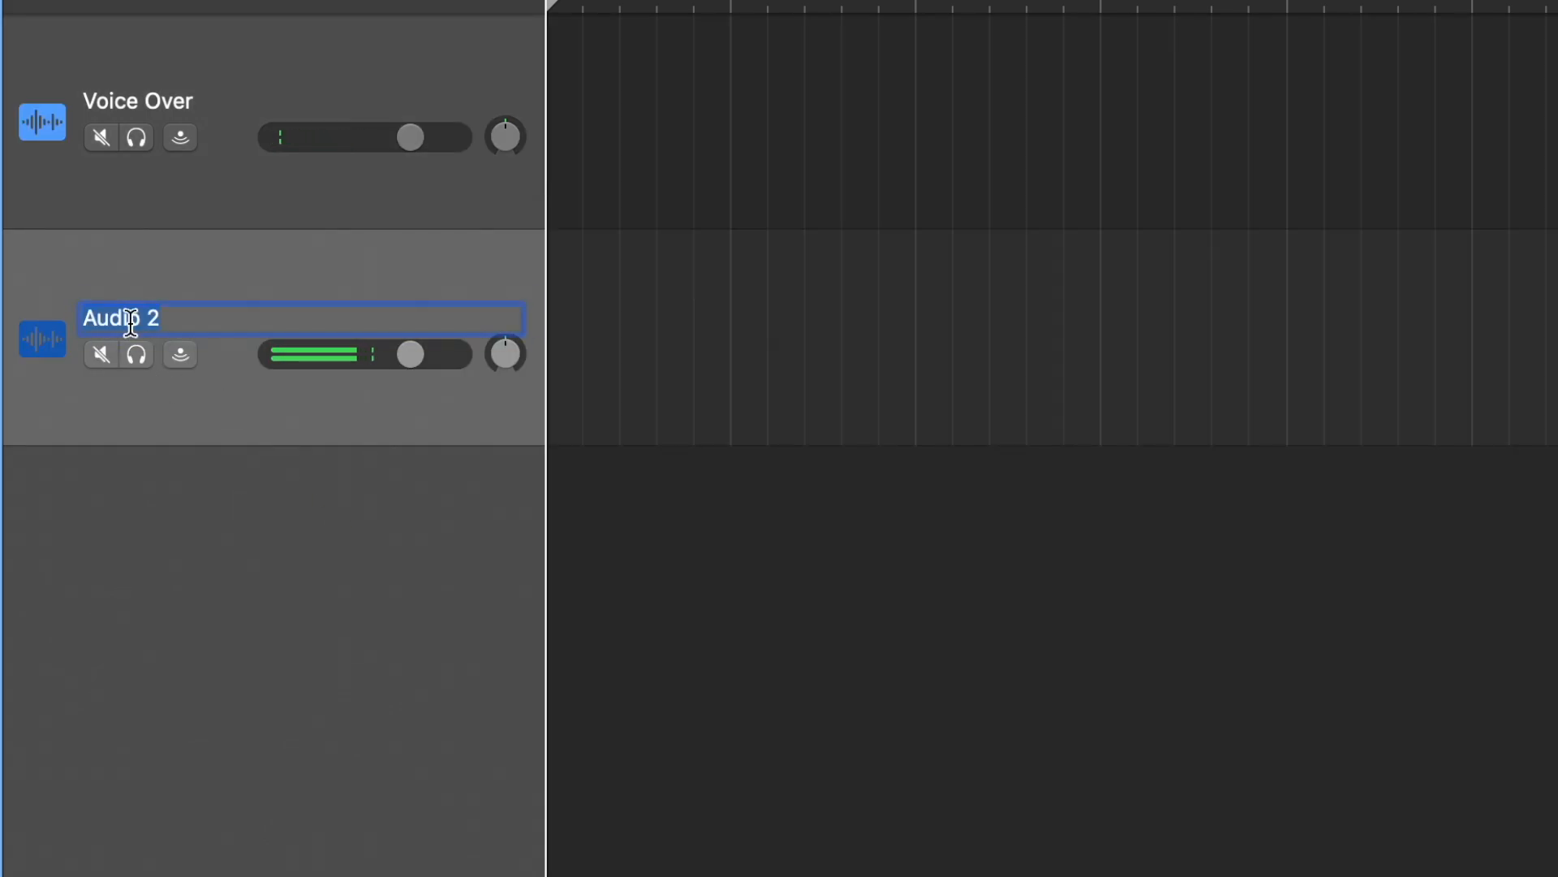
type("Music Bed")
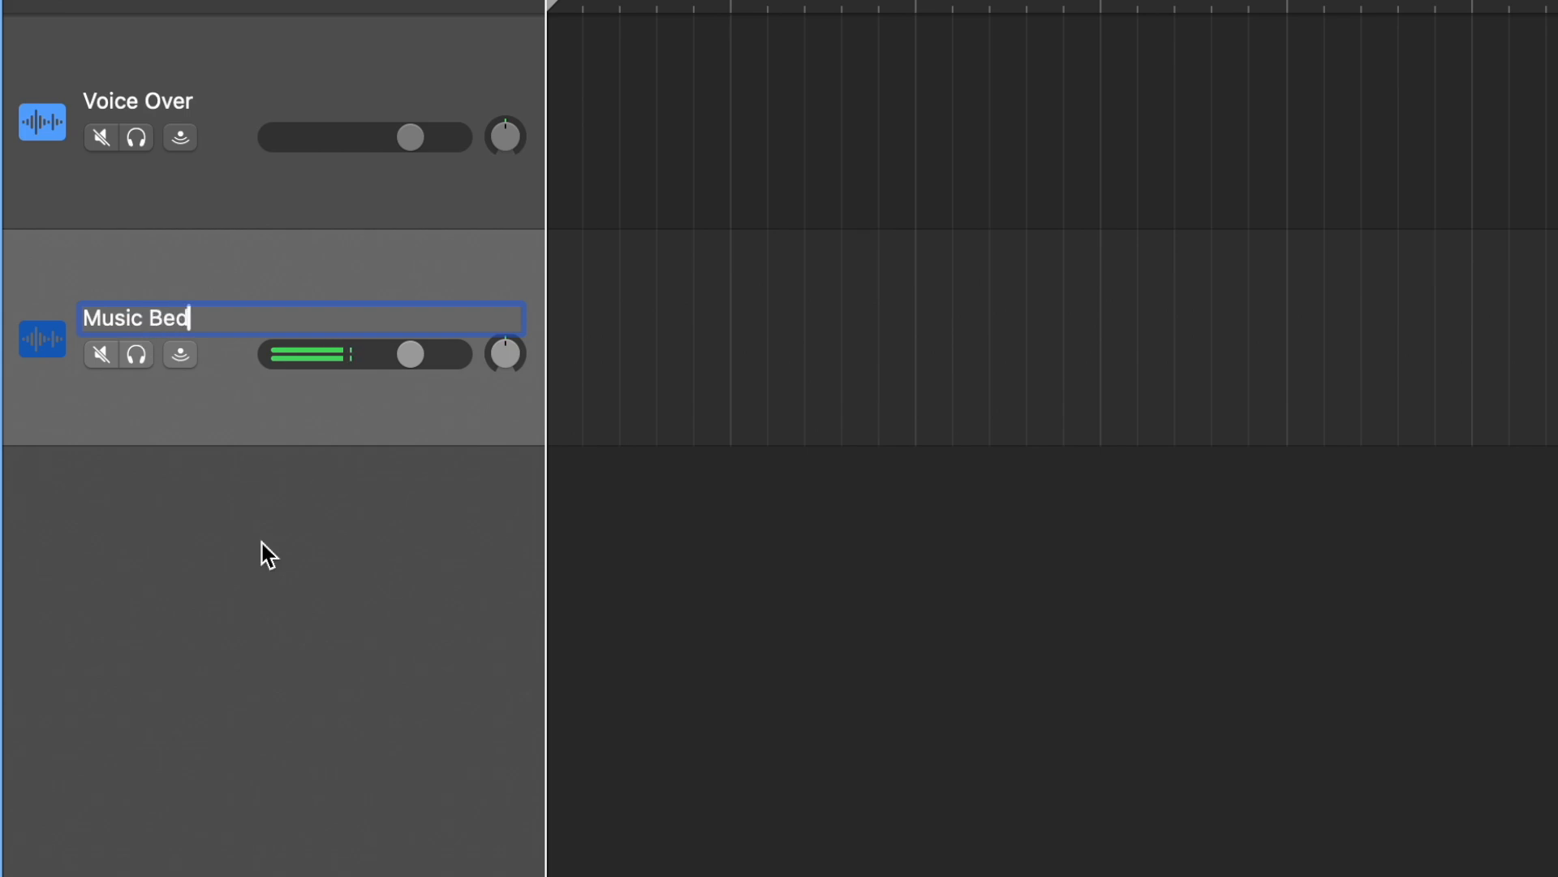
key("Return")
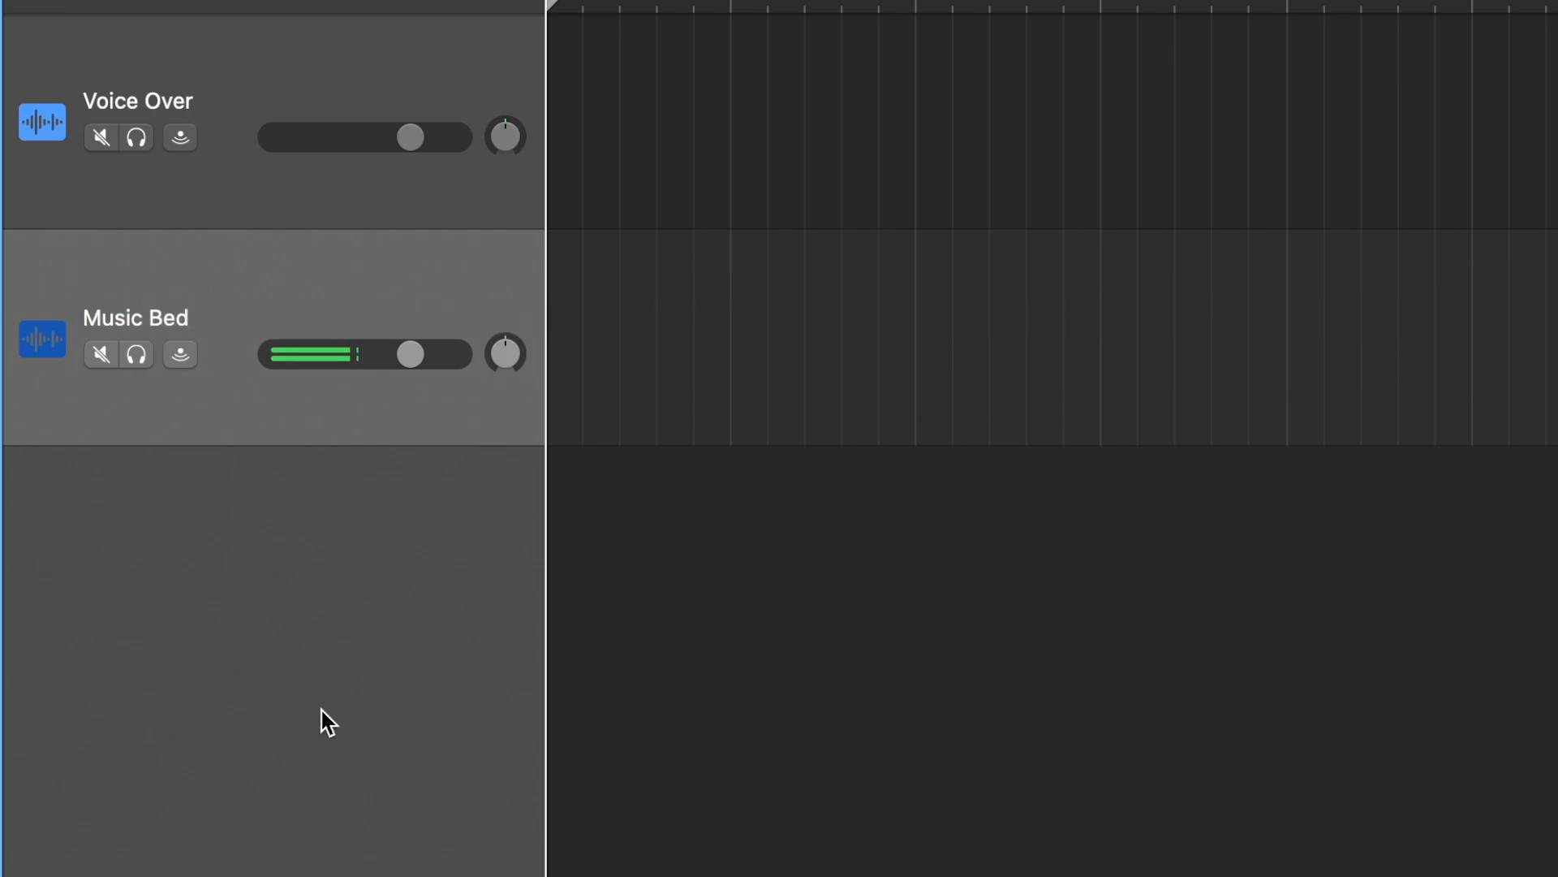
Step: Configure the track headers to include the Record Enable control
right_click(194, 603)
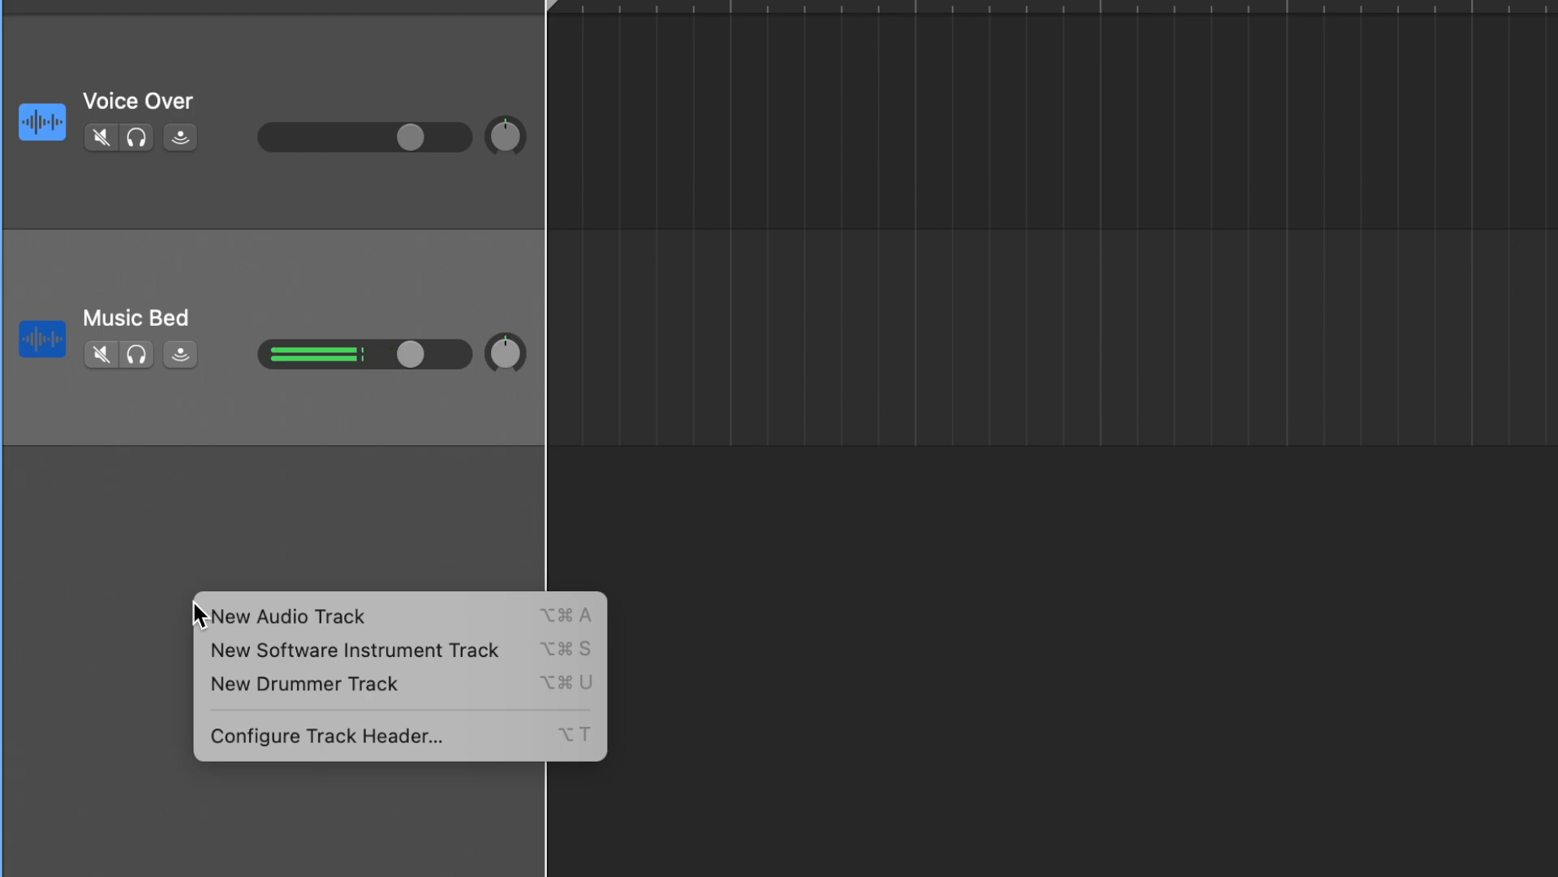
left_click(151, 546)
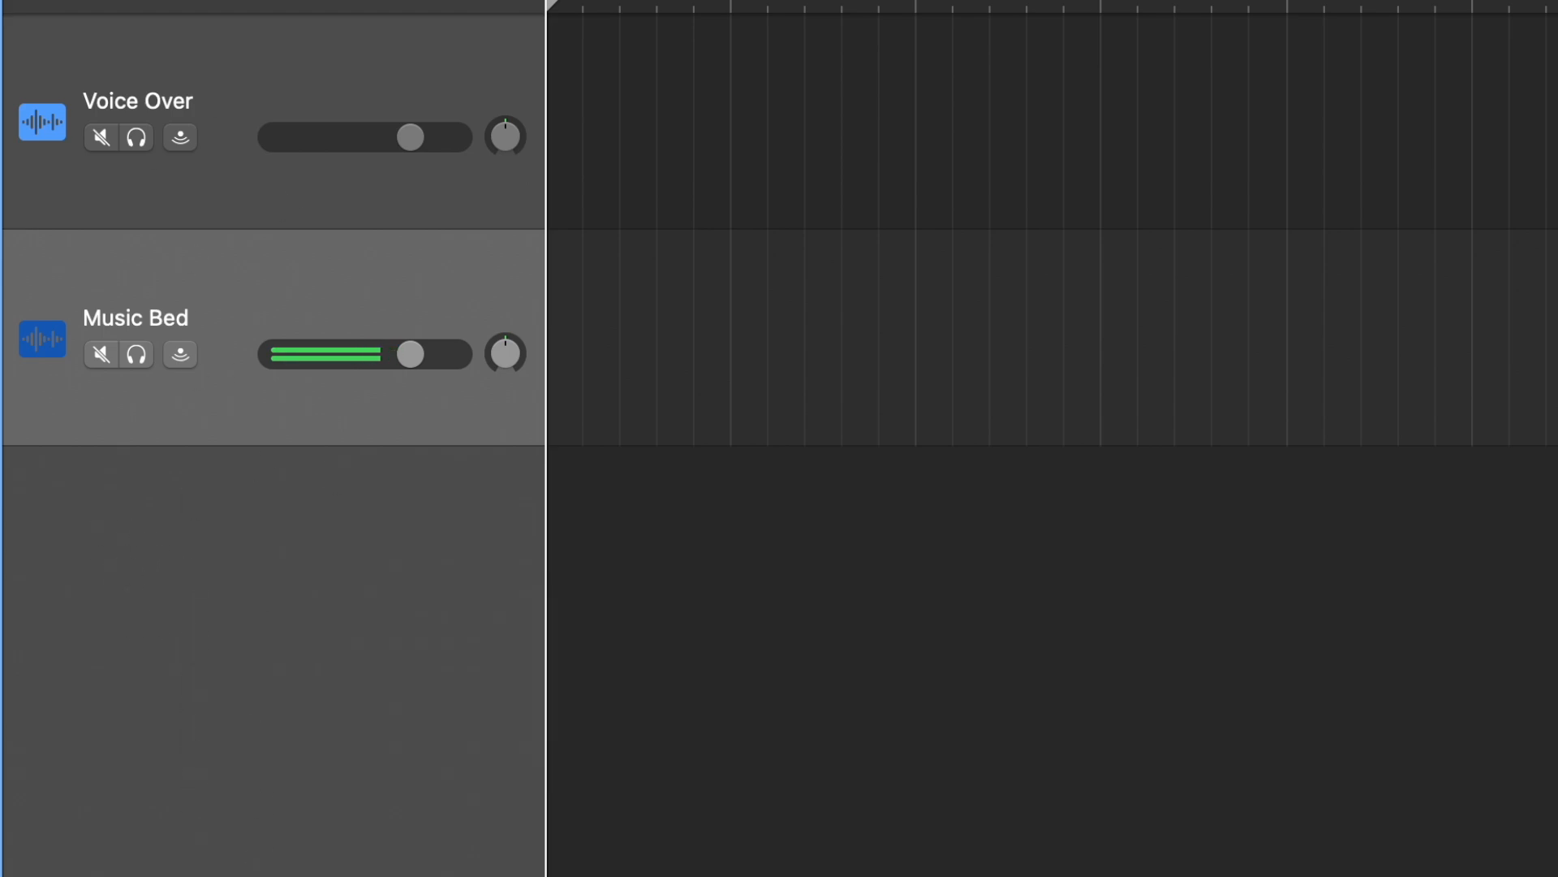
right_click(182, 571)
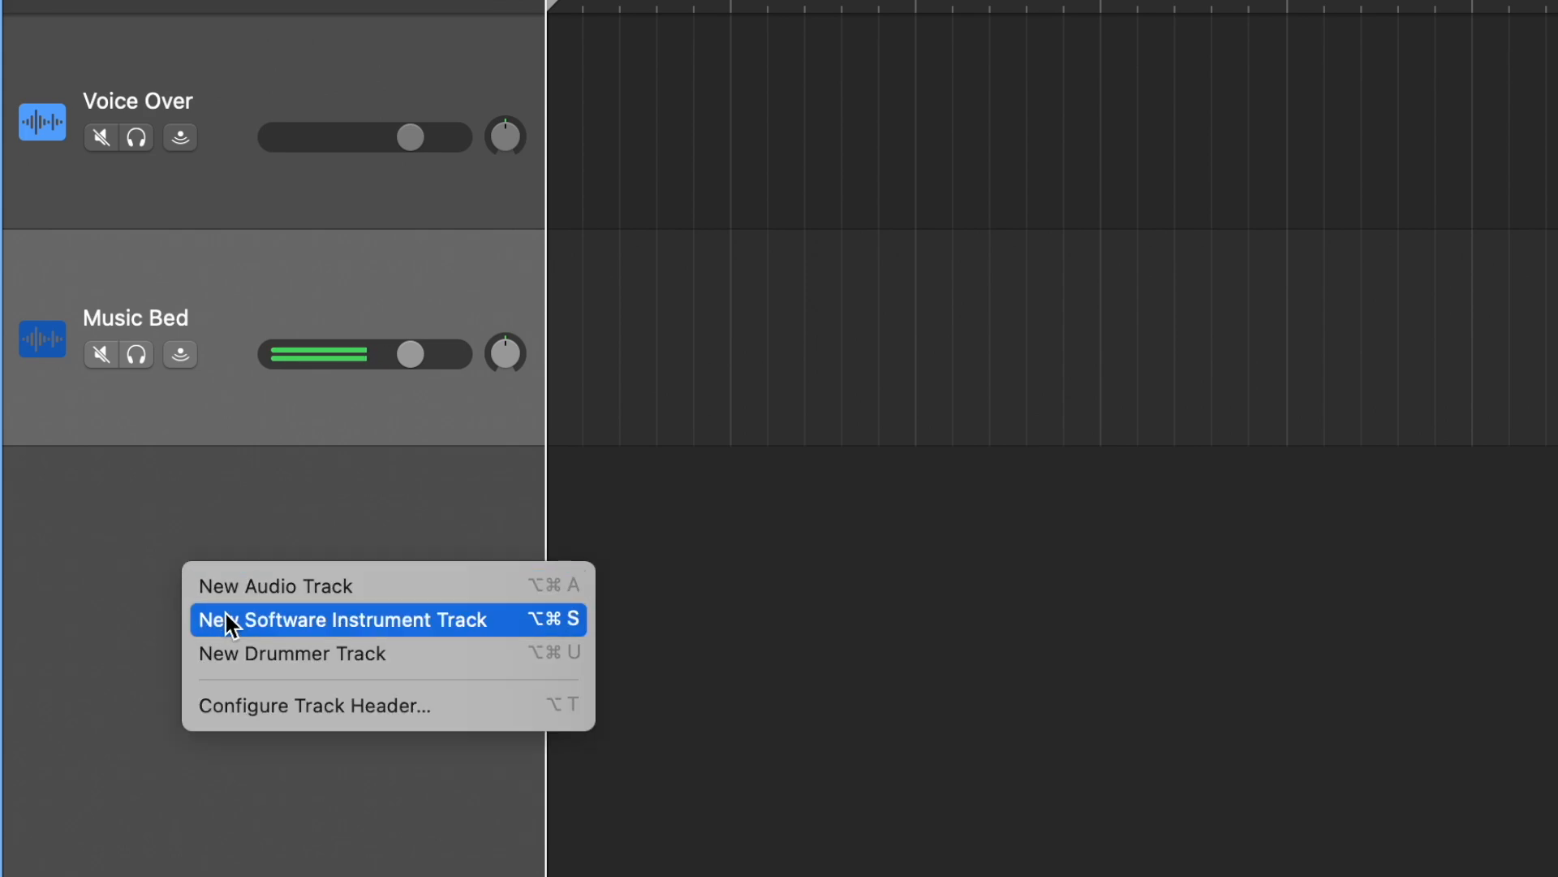
left_click(249, 710)
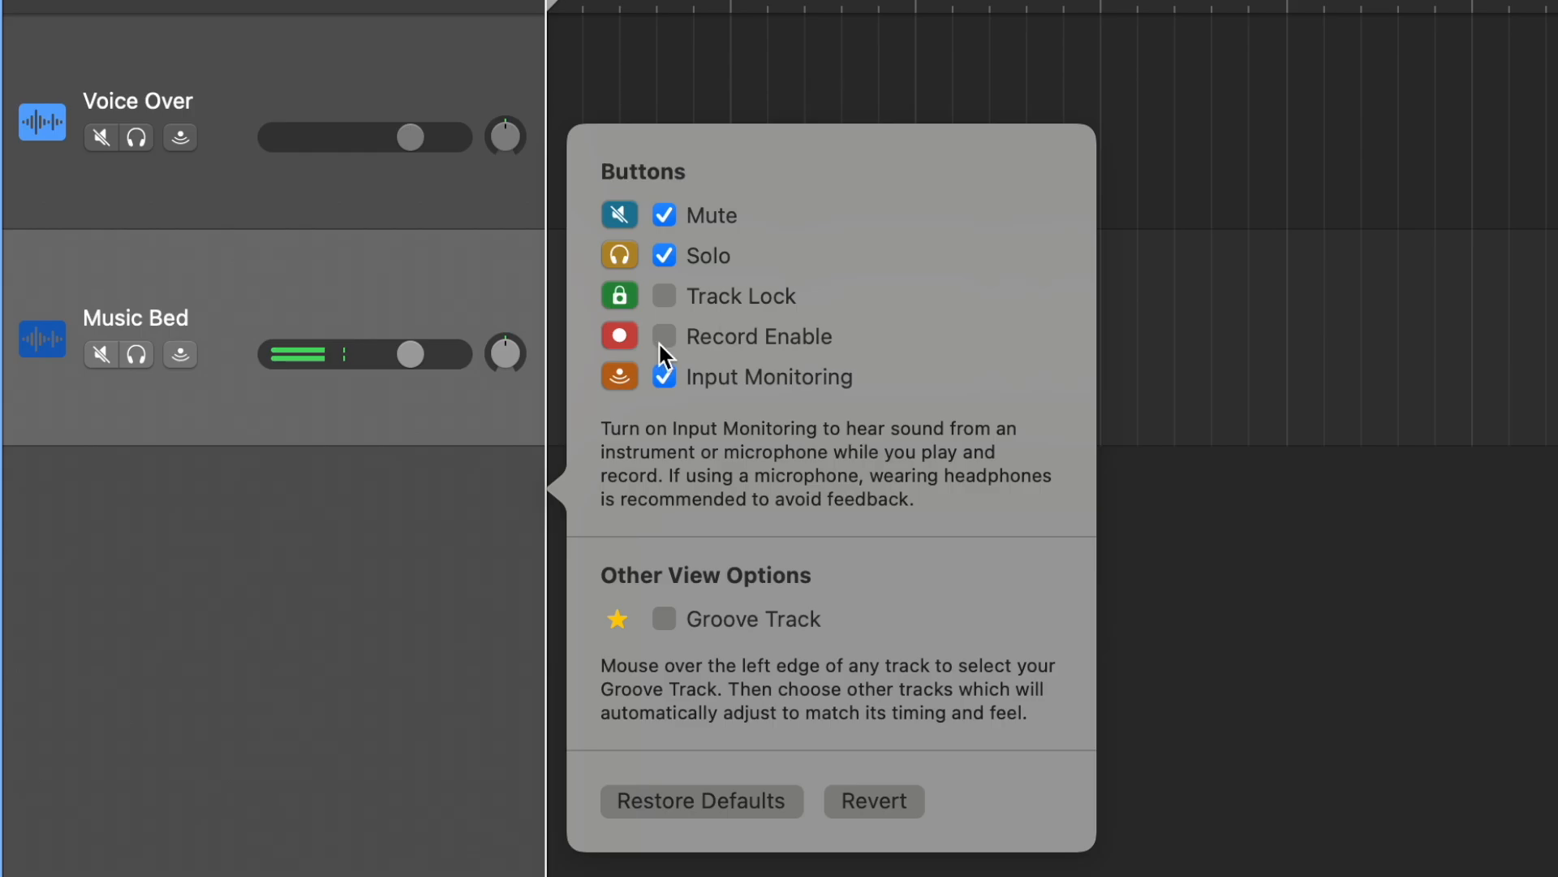
left_click(664, 336)
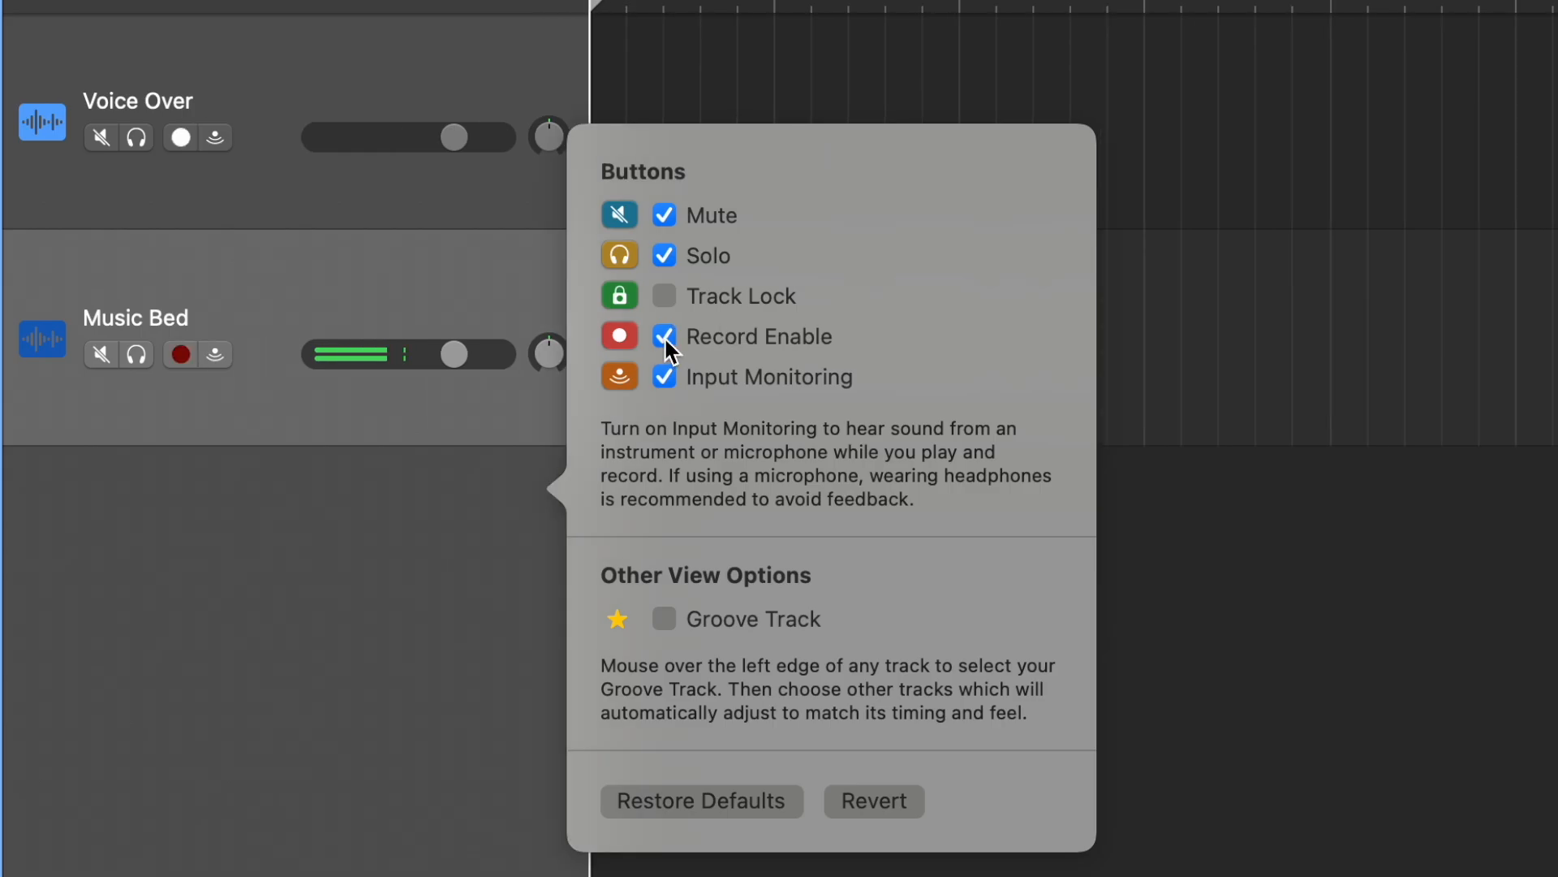
left_click(385, 669)
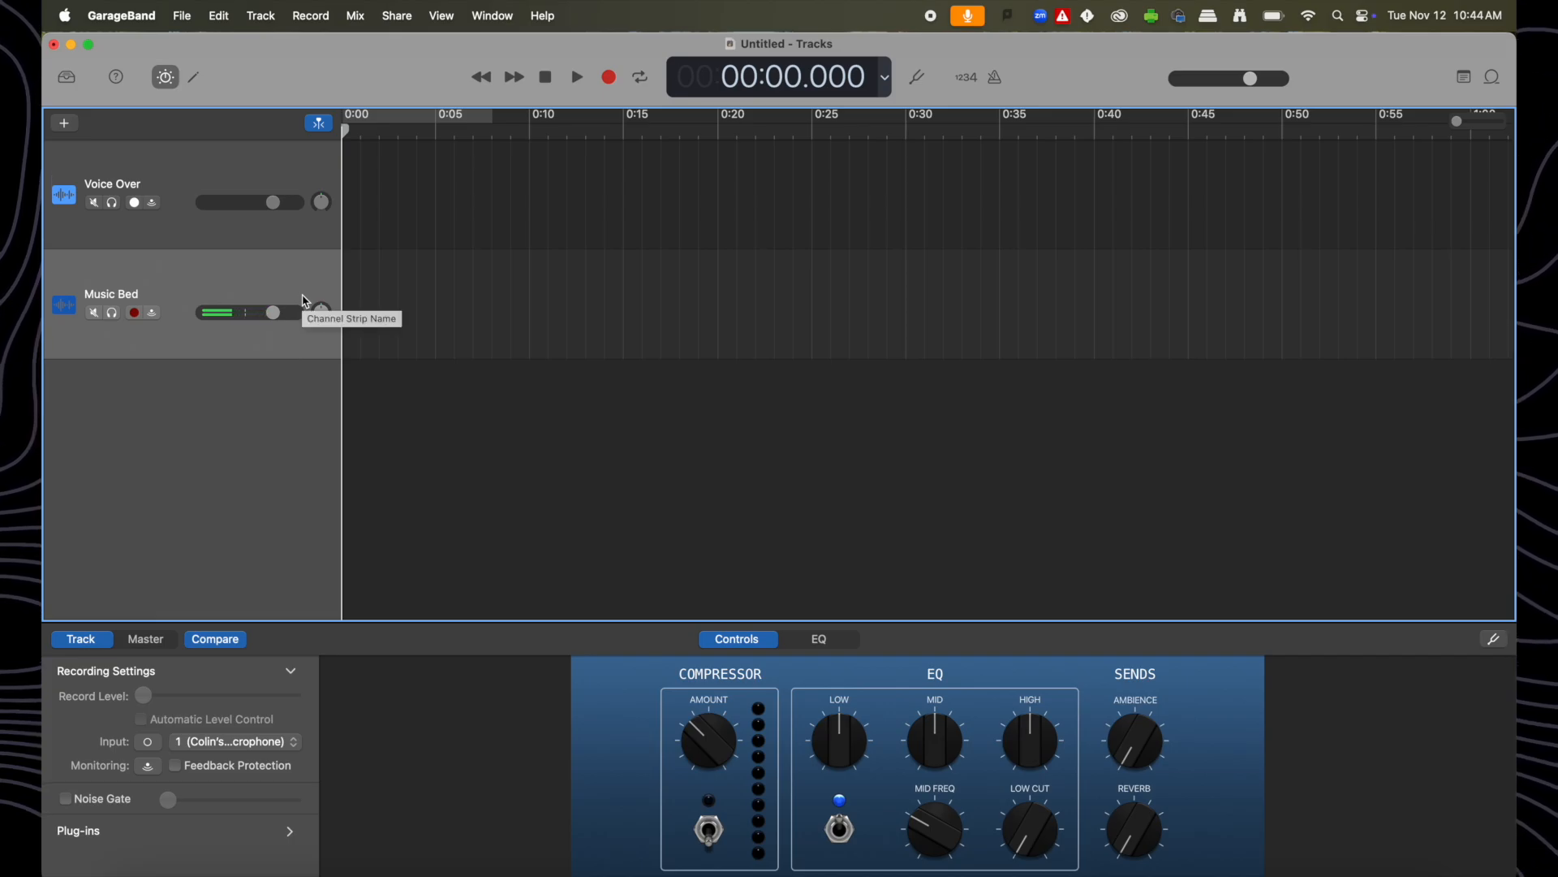
Step: Arm the Voice Over track for recording and check which microphone inputs are available for it
left_click(175, 237)
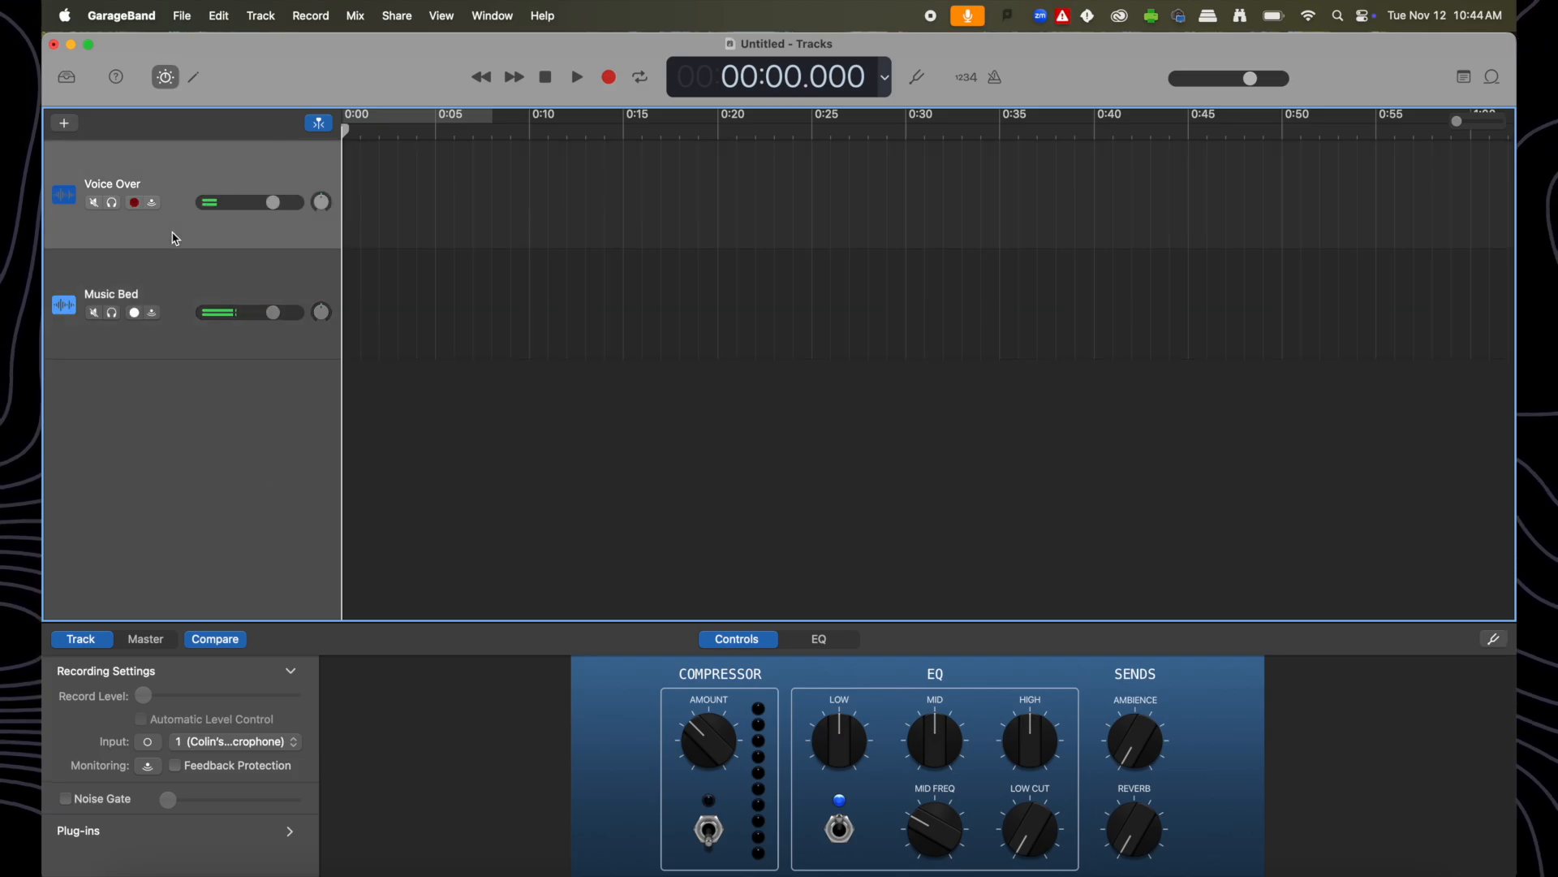
left_click(135, 204)
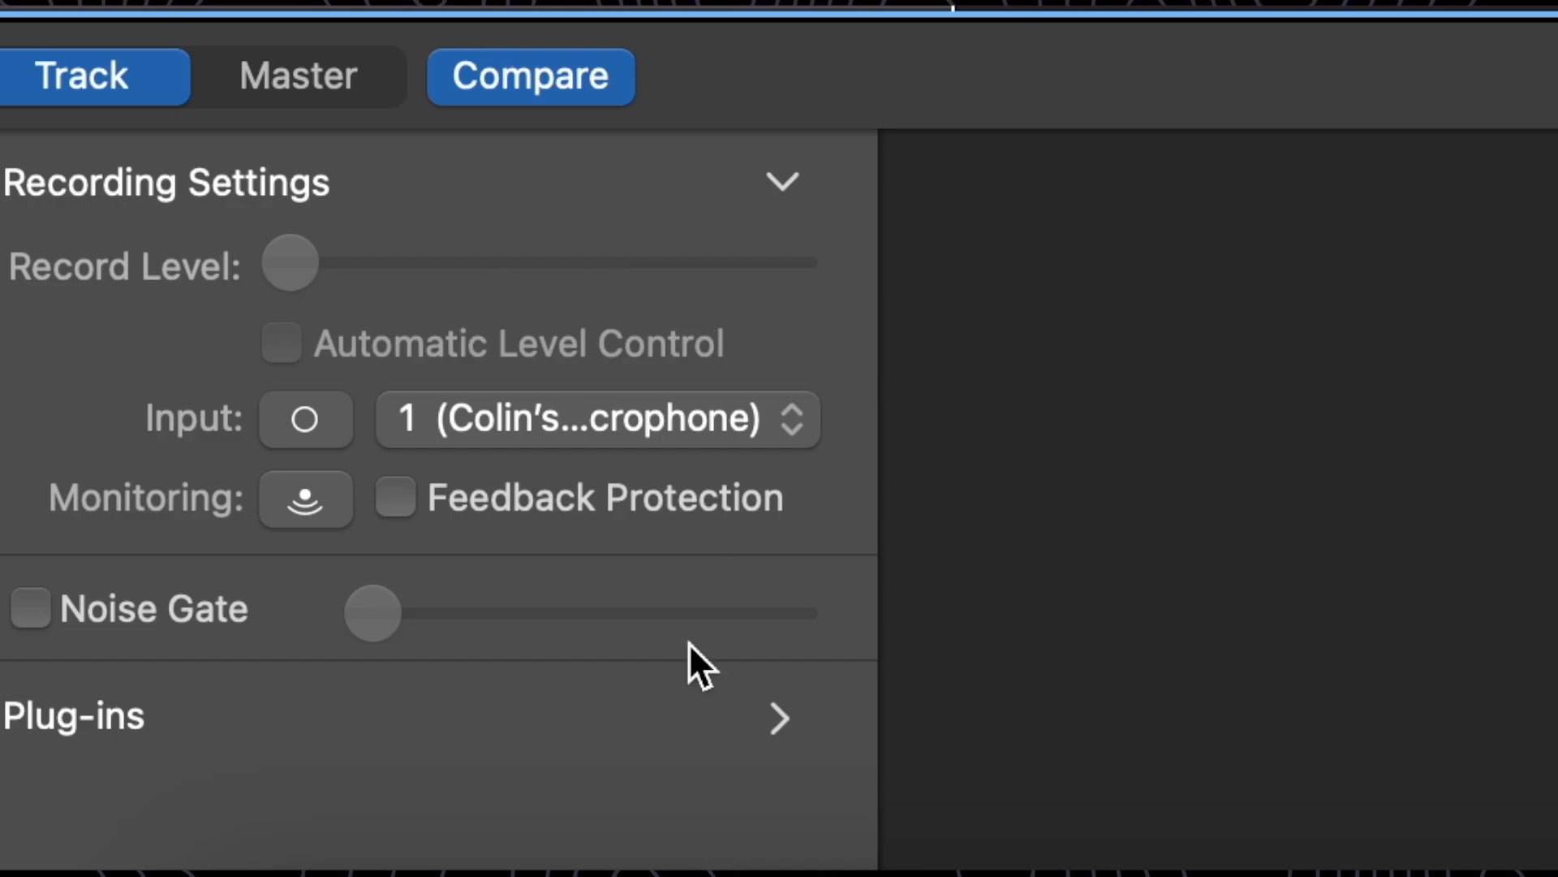
left_click(613, 422)
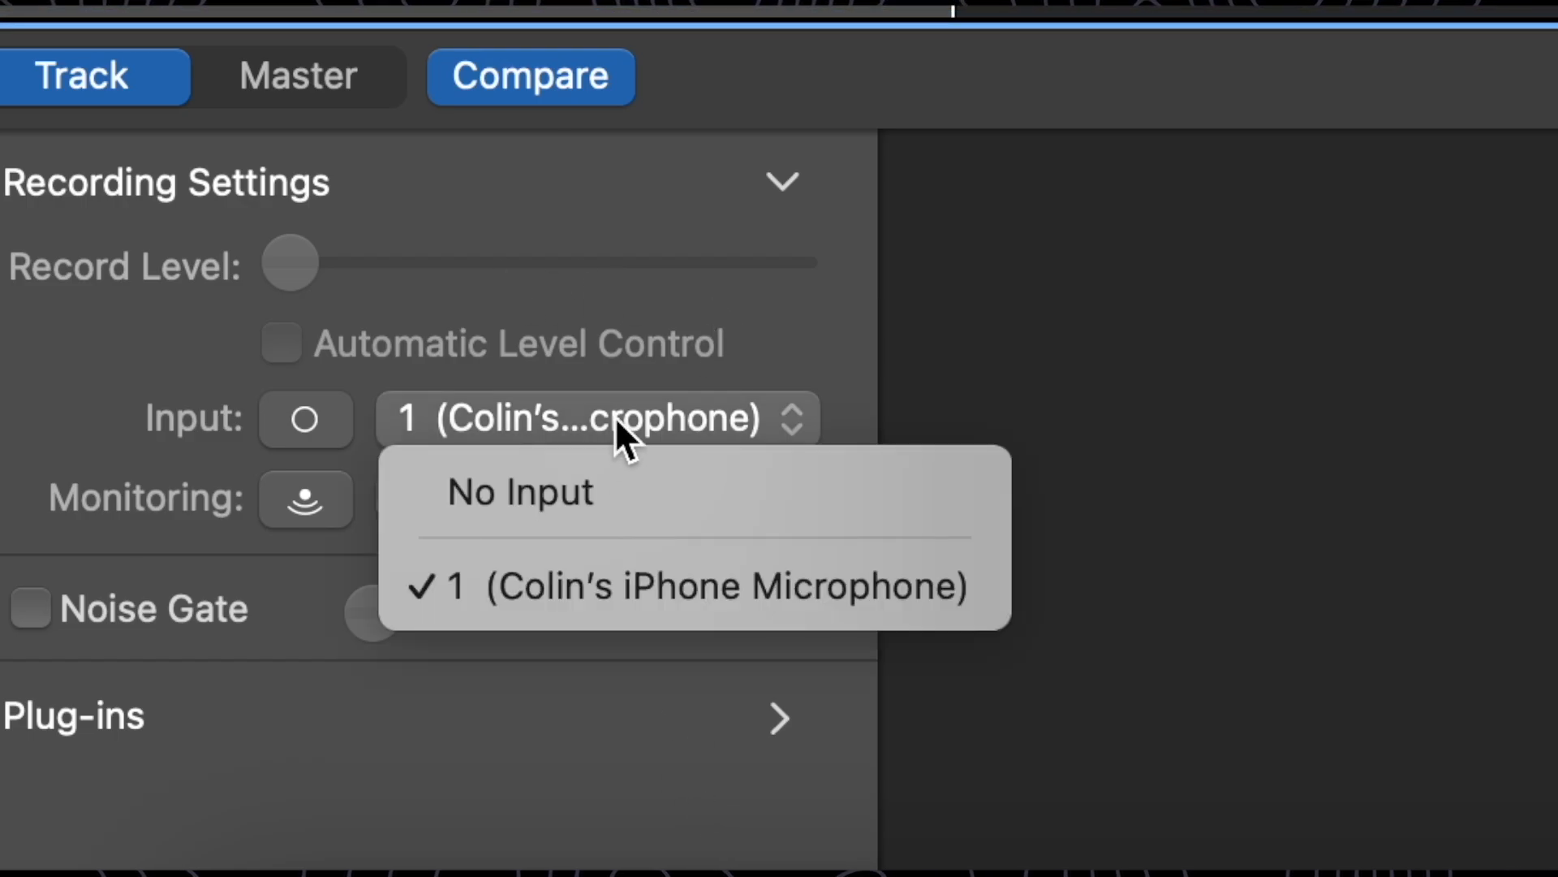
left_click(611, 410)
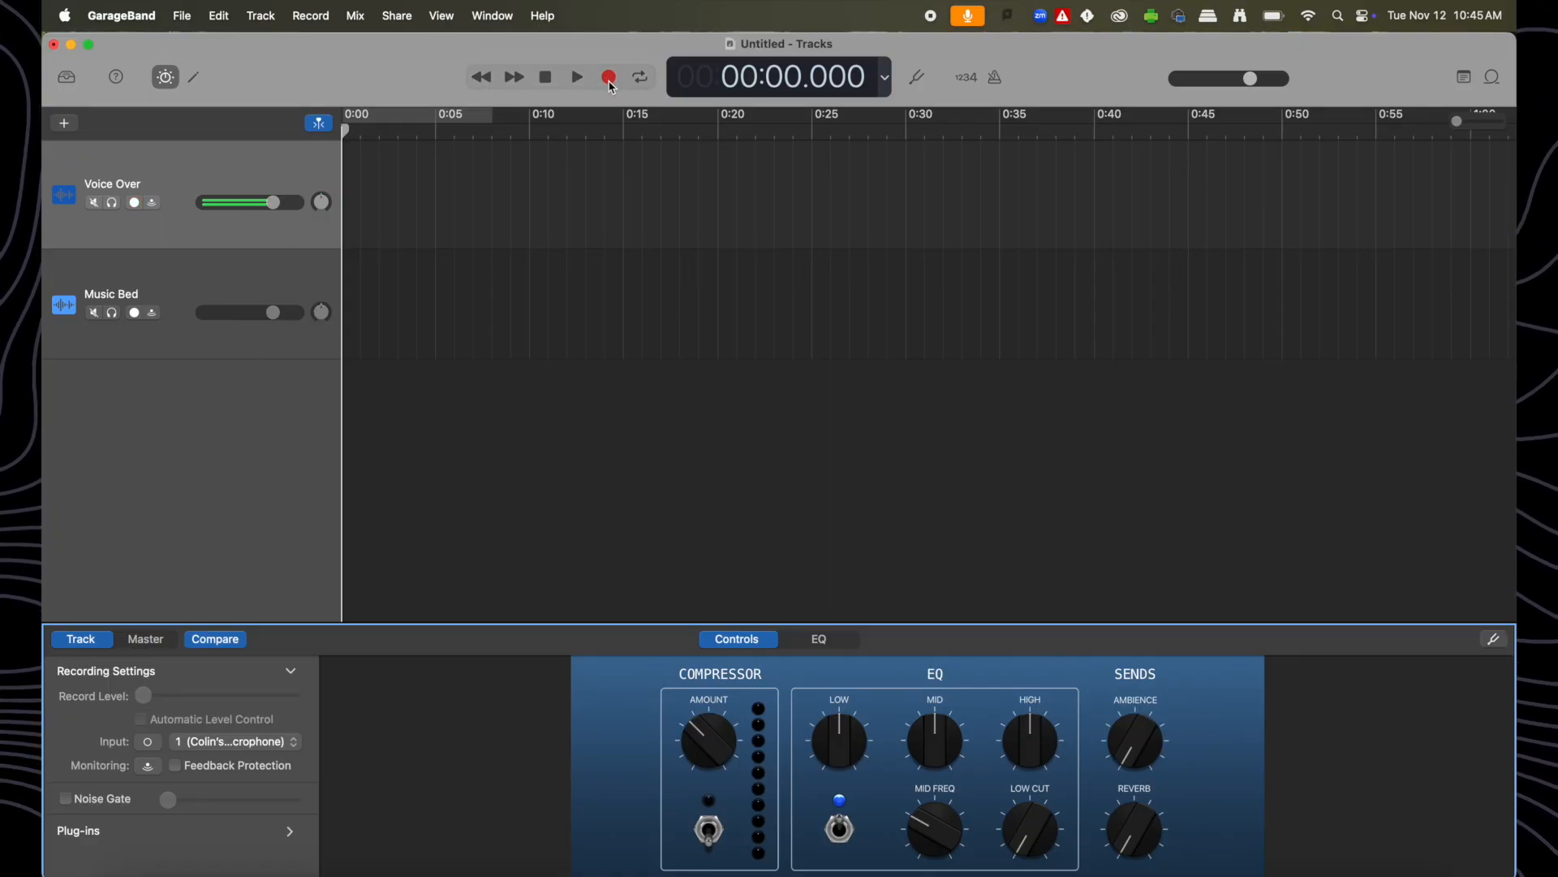
Step: Record a voice take of about 13 seconds on the Voice Over track, starting at 0:00
left_click(609, 78)
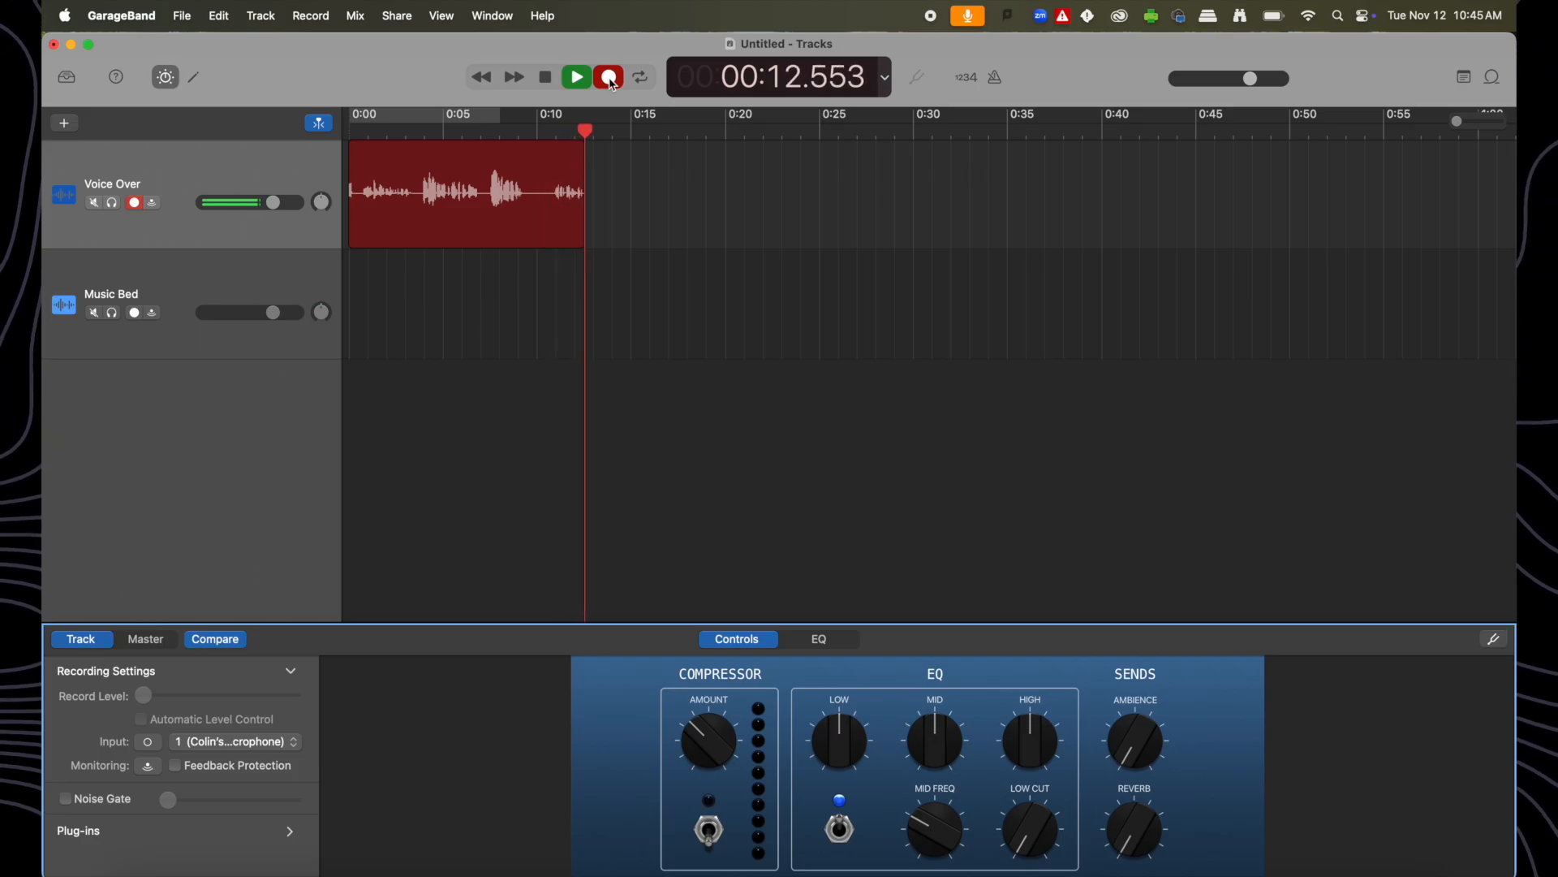
left_click(610, 78)
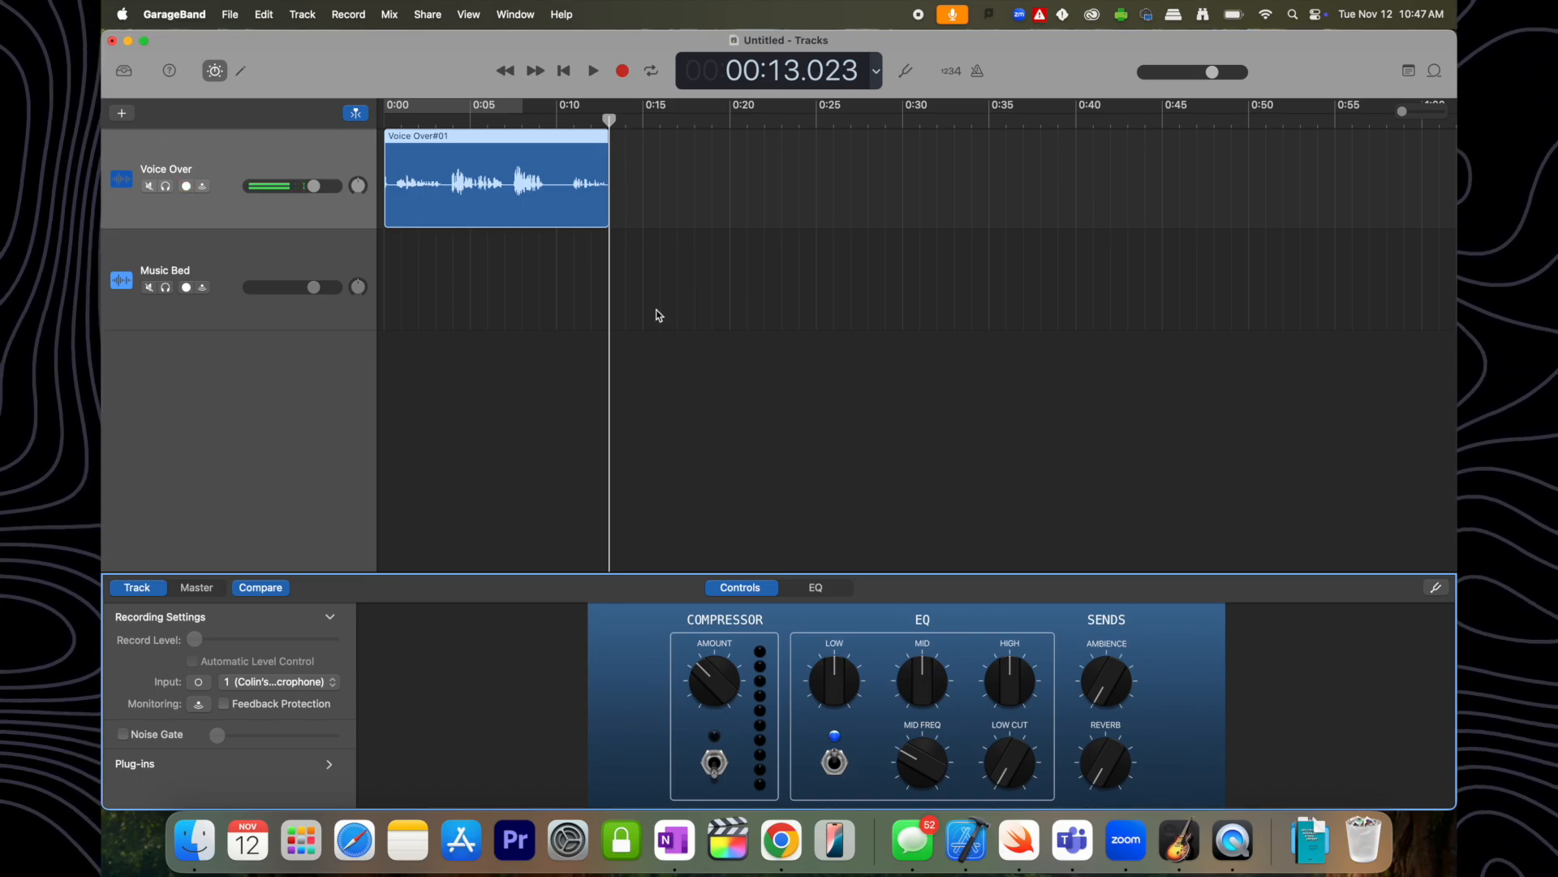
Step: Move the playhead back to about 7 seconds and play a short part of the recorded Voice Over region
left_click_drag(610, 120, 512, 153)
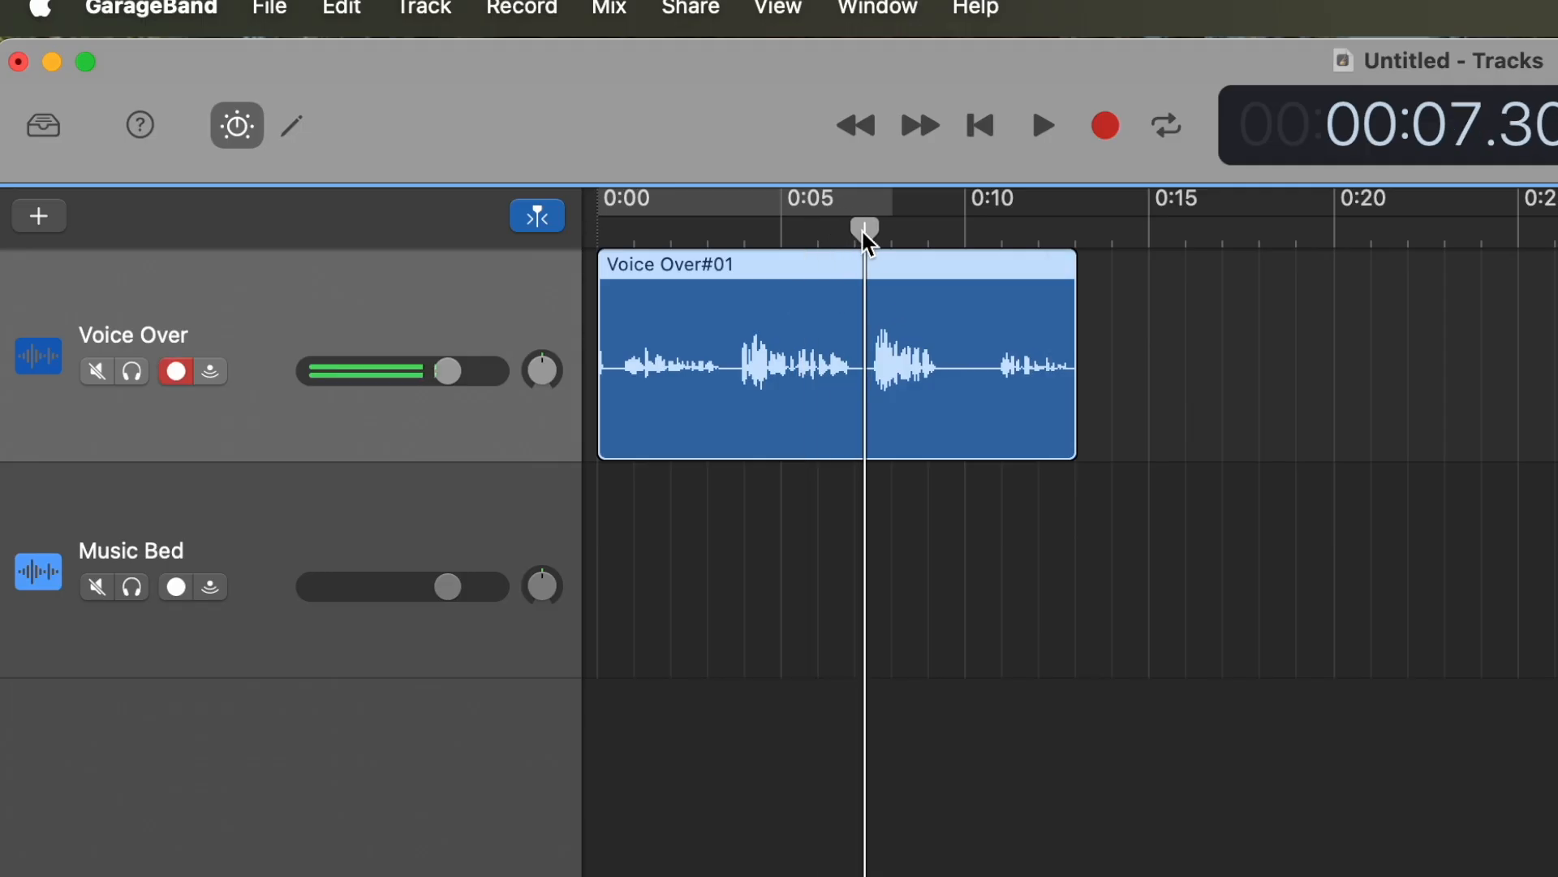
mouse_move(865, 229)
left_mouse_down()
mouse_move(925, 227)
mouse_move(867, 225)
left_mouse_up()
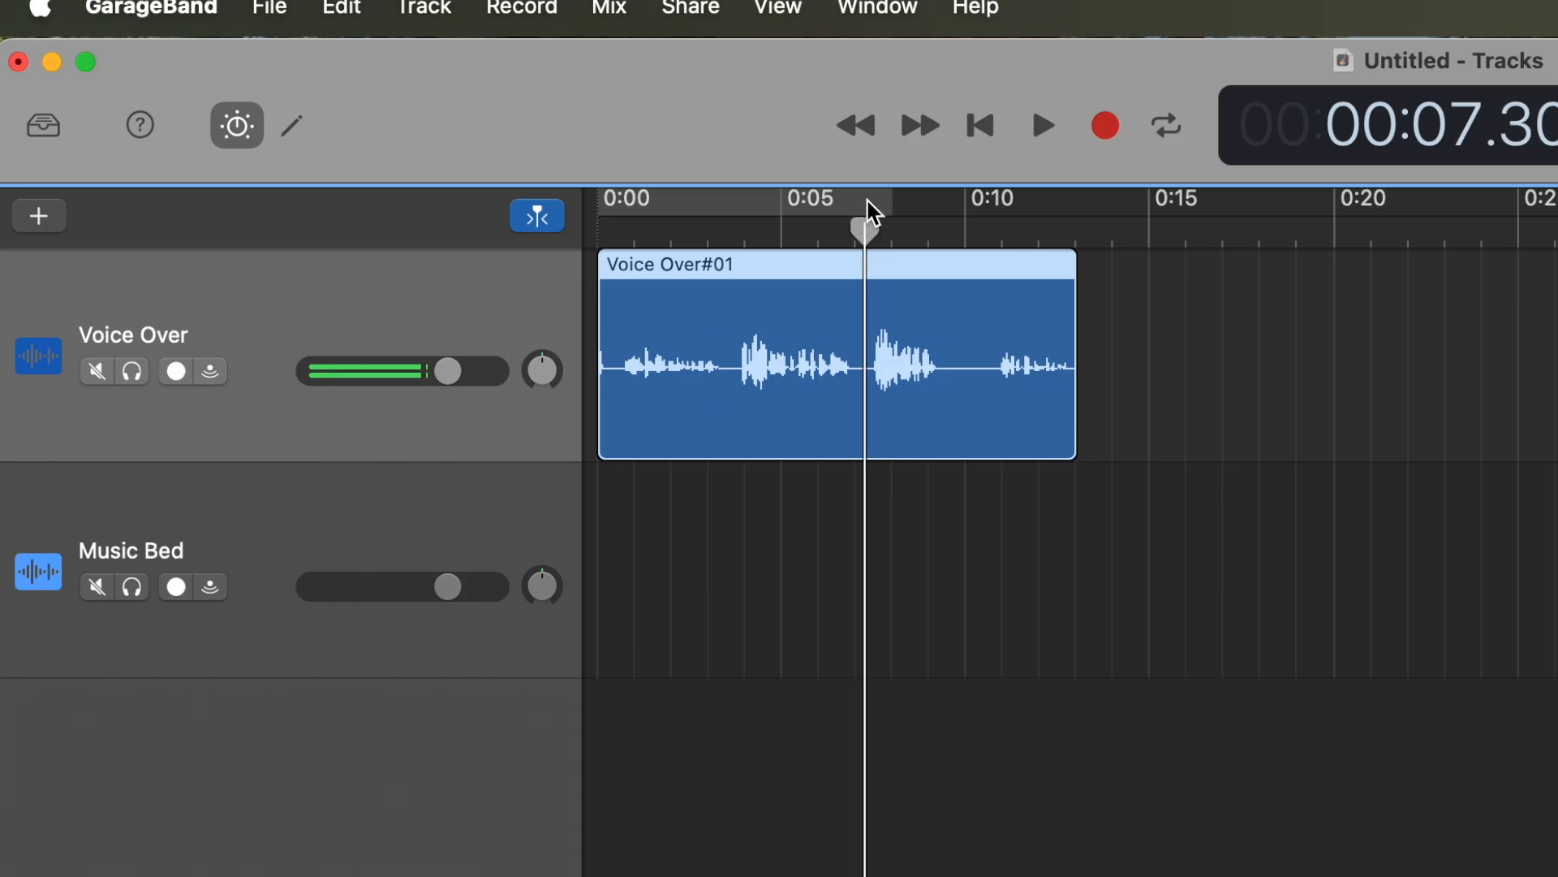
key("space")
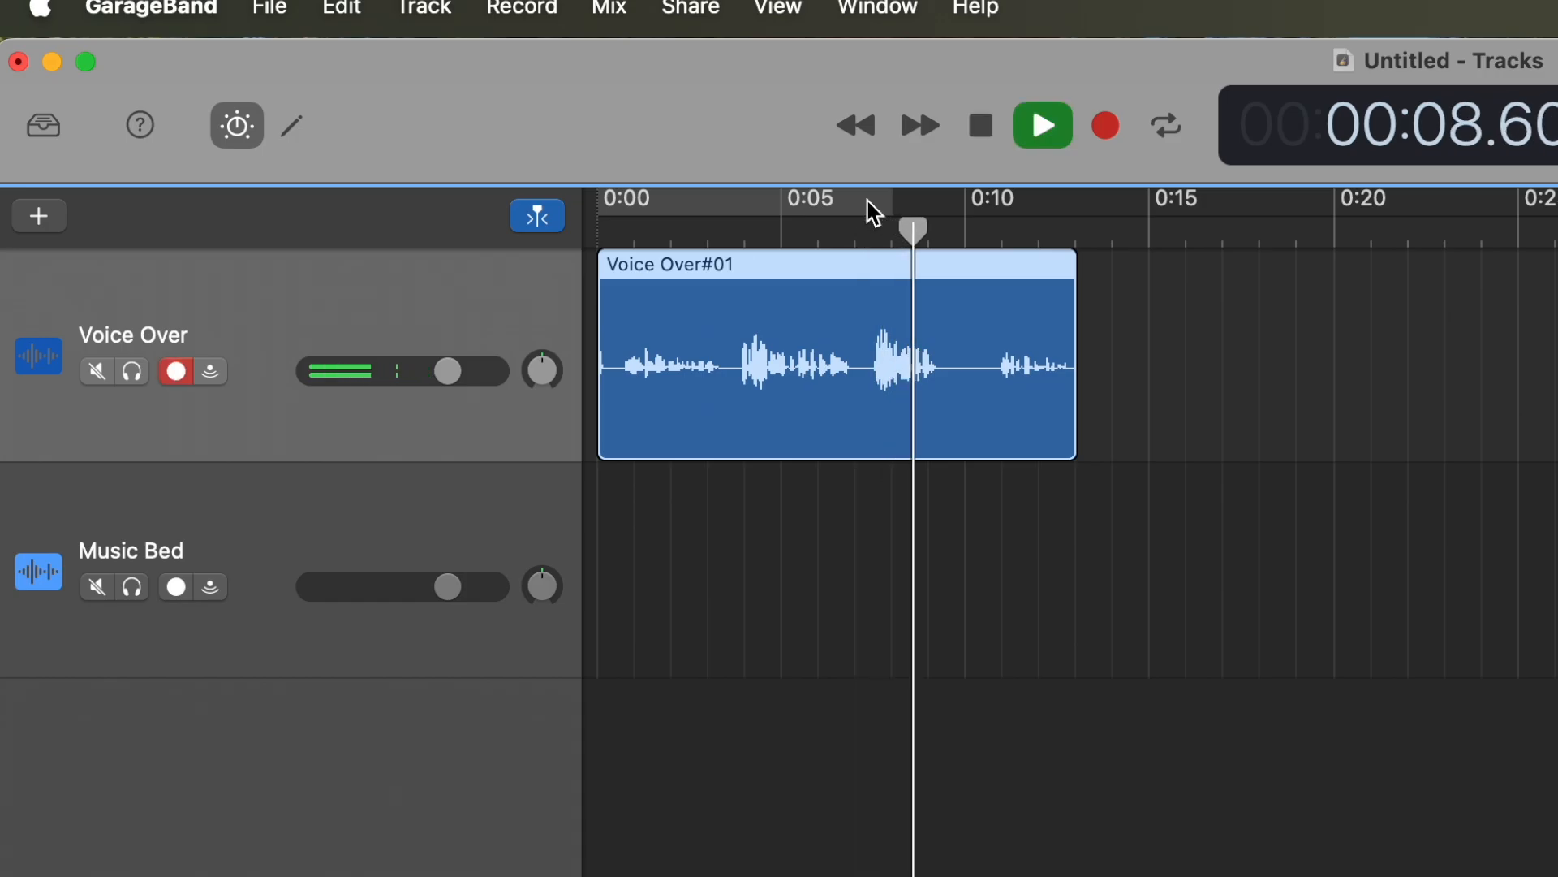
key("space")
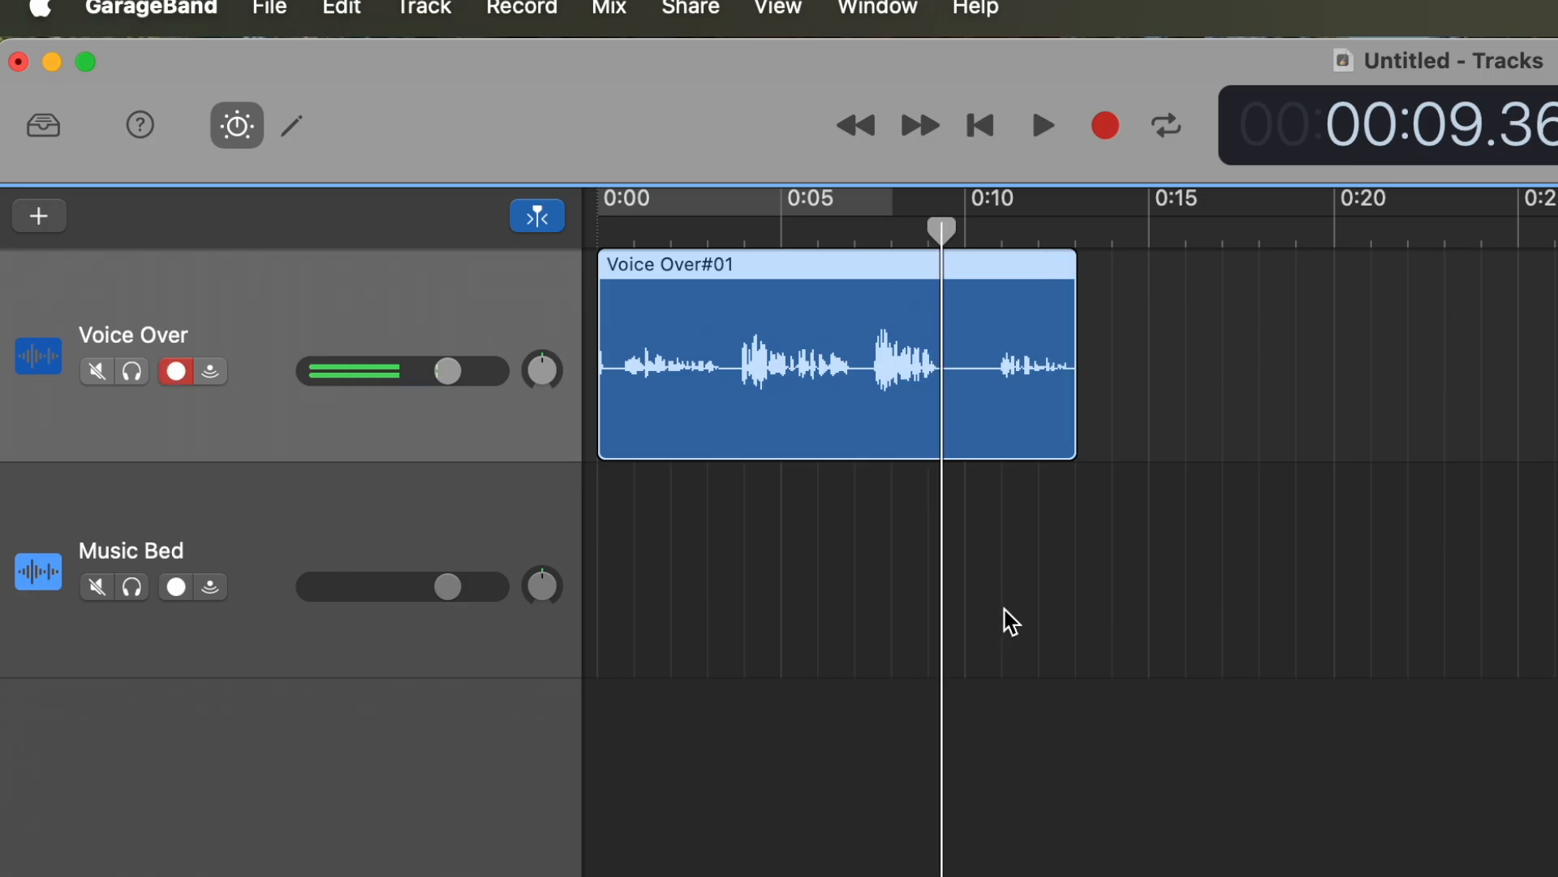
Step: Trim the end of the Voice Over region to the playhead, leaving it about 9.35 seconds long
mouse_move(1068, 372)
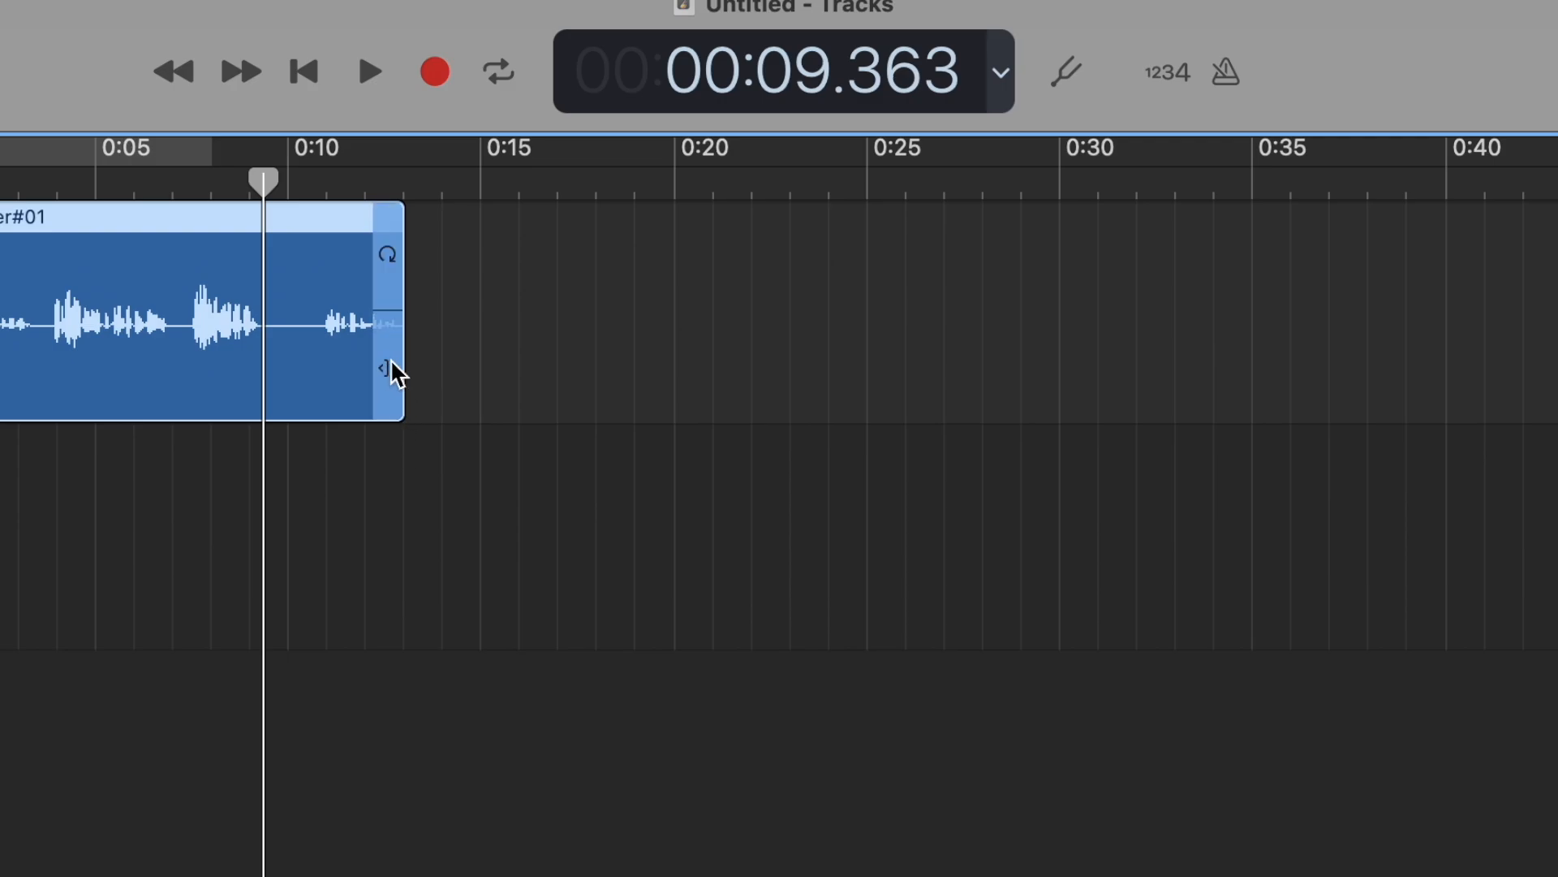
left_click_drag(401, 376, 257, 367)
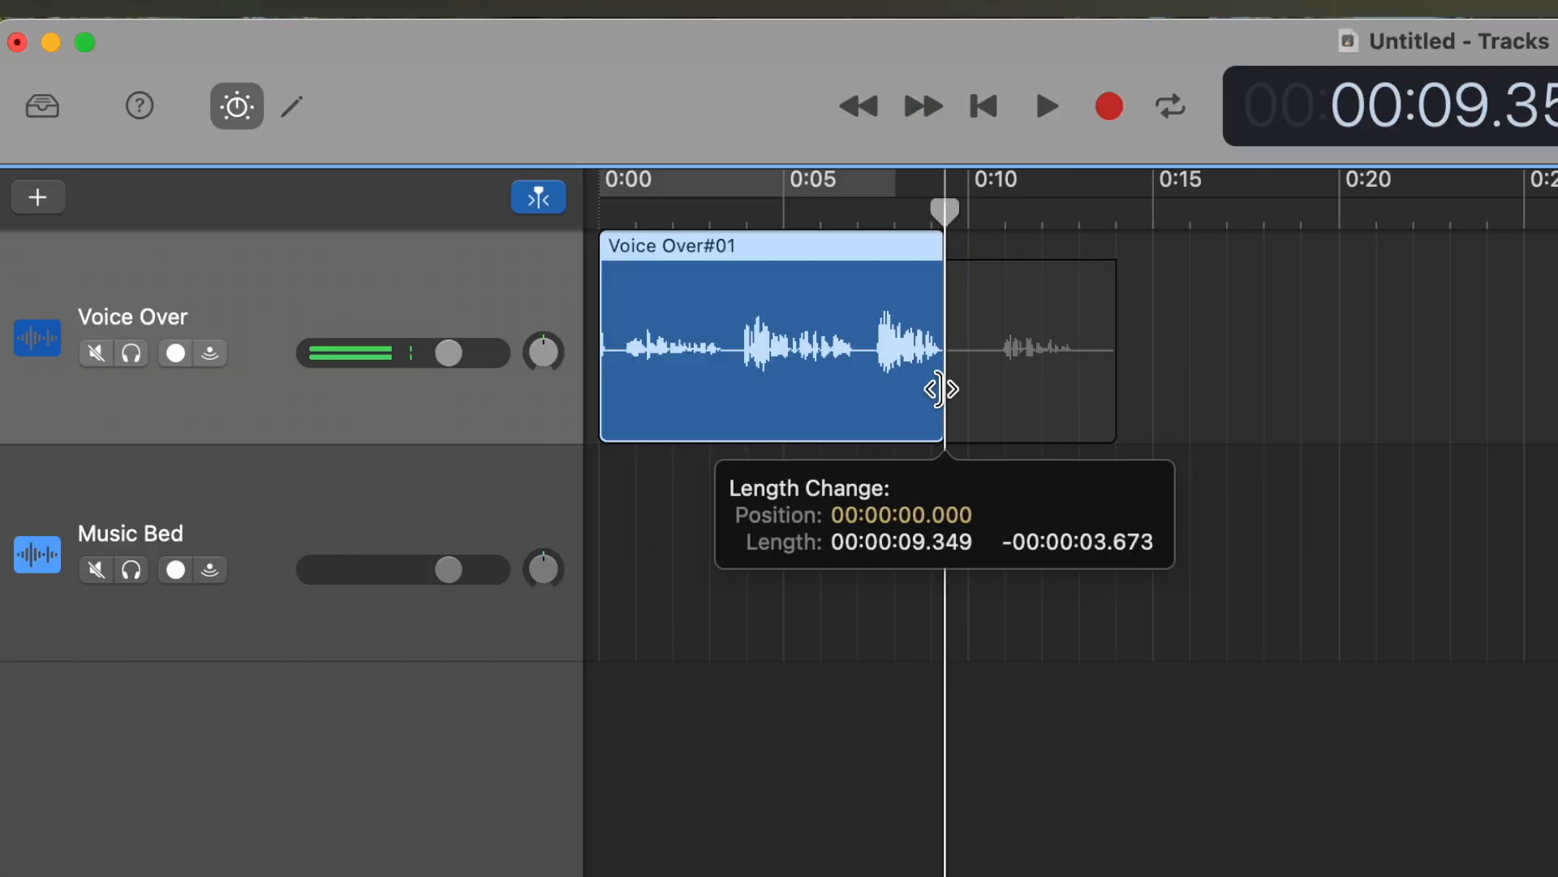
mouse_move(938, 389)
left_mouse_down()
mouse_move(1082, 407)
mouse_move(1086, 424)
mouse_move(983, 430)
mouse_move(940, 414)
left_mouse_up()
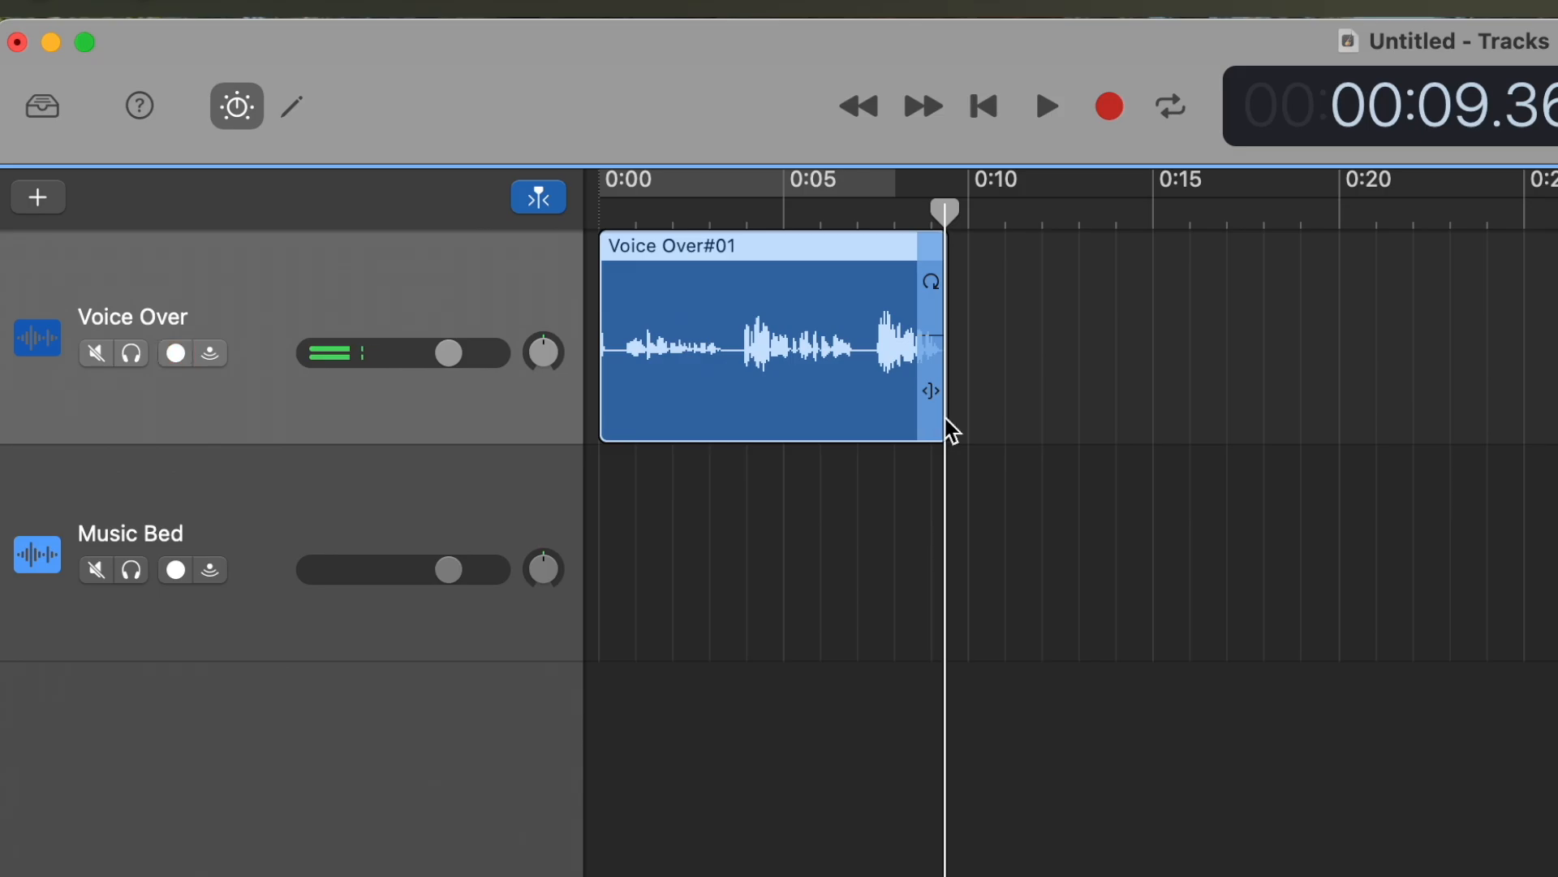
Step: Split the Voice Over region at about 7.3 seconds, delete the part before the cut and play the remaining clip
left_click_drag(947, 213, 871, 235)
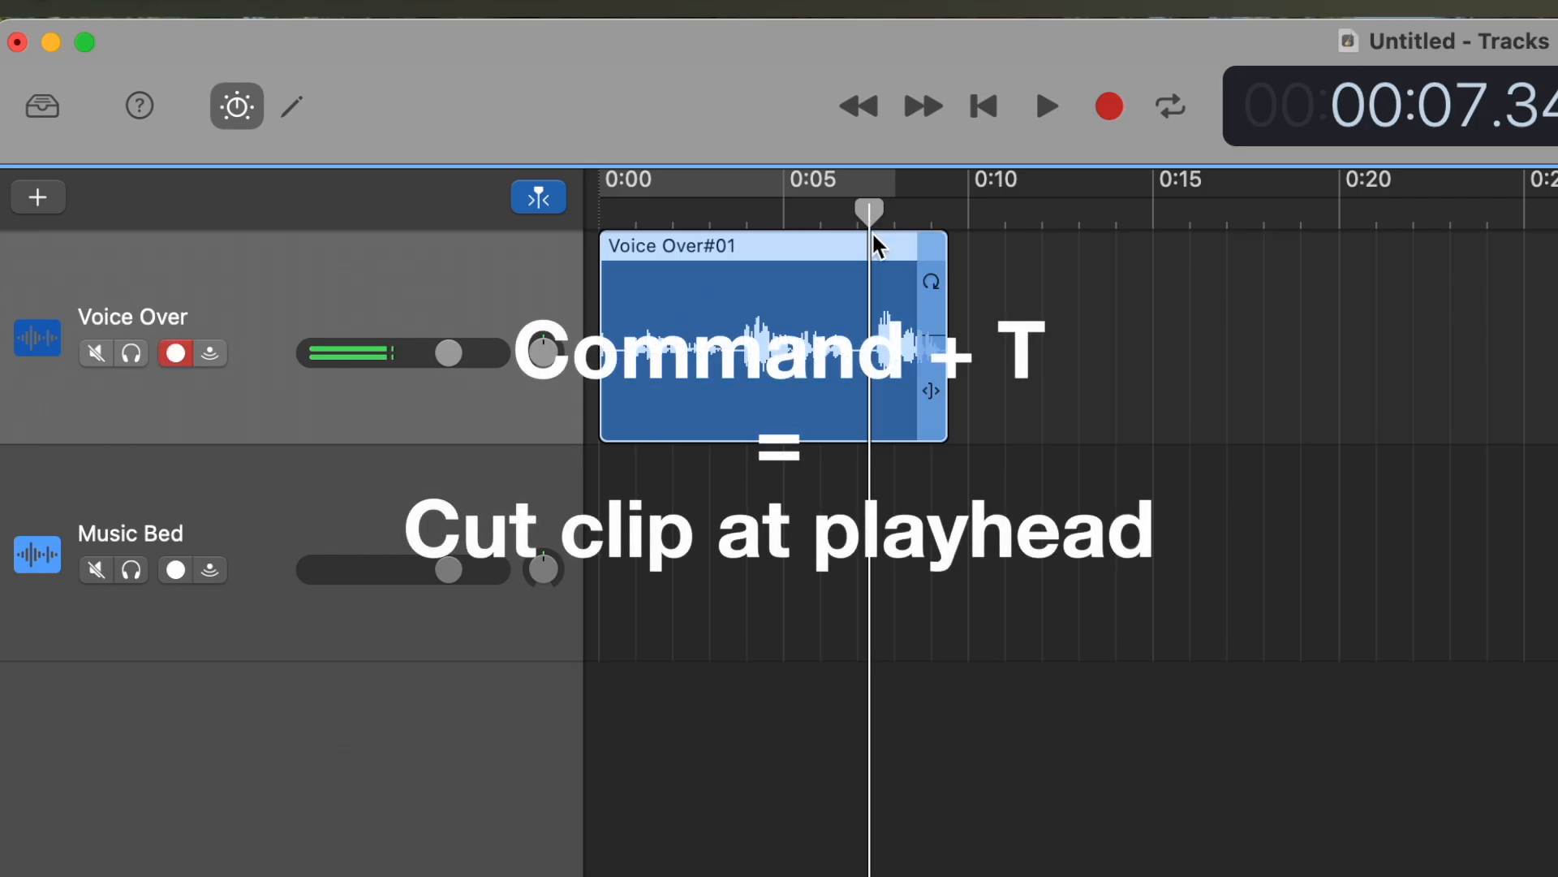
key("super+t")
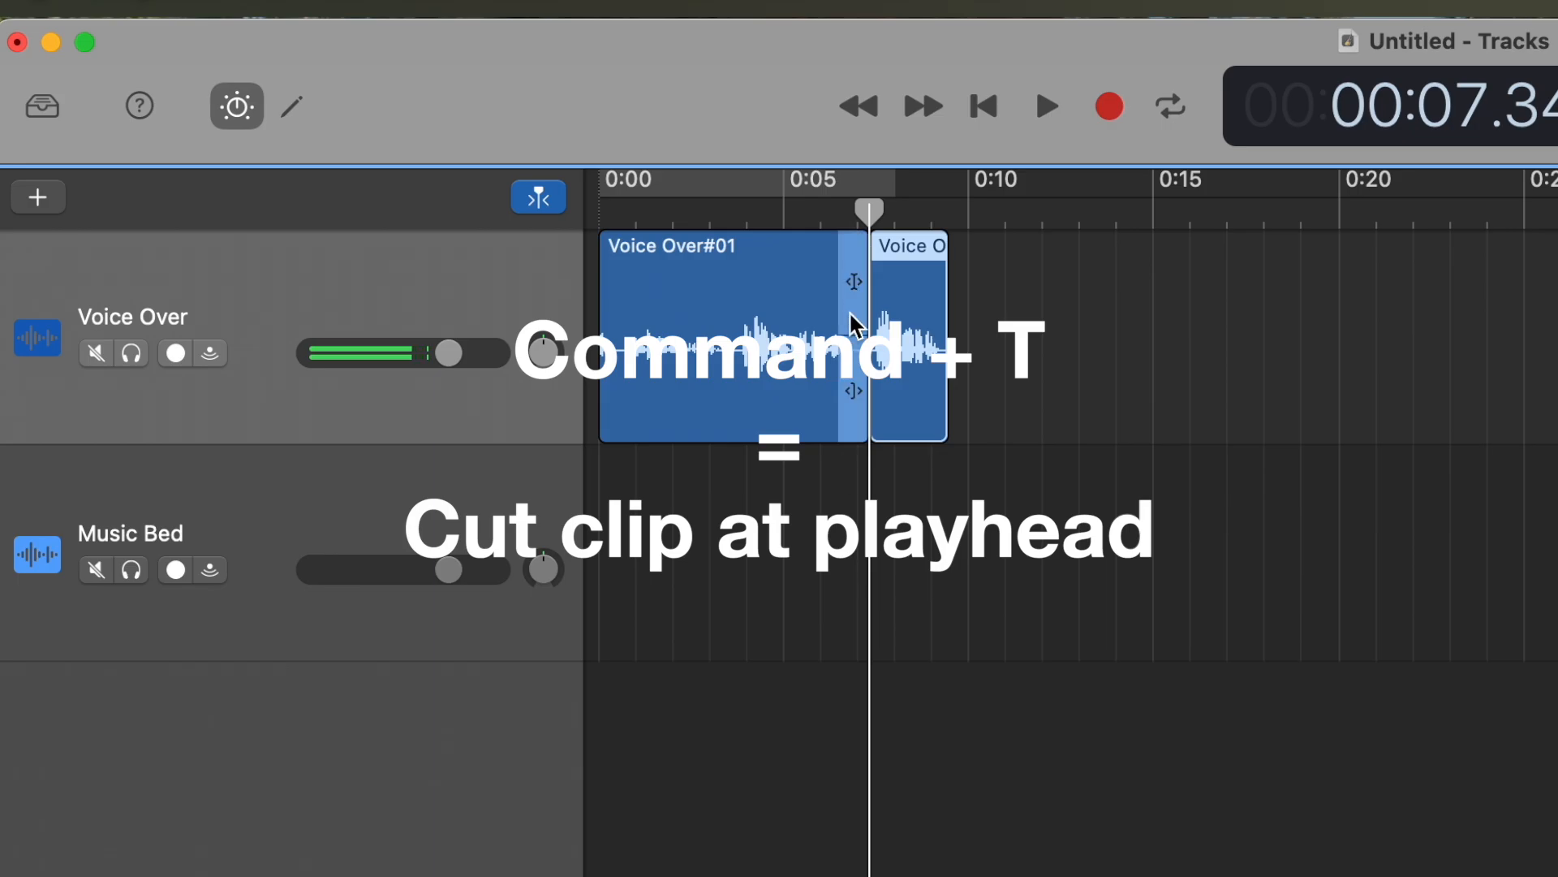
left_click(735, 387)
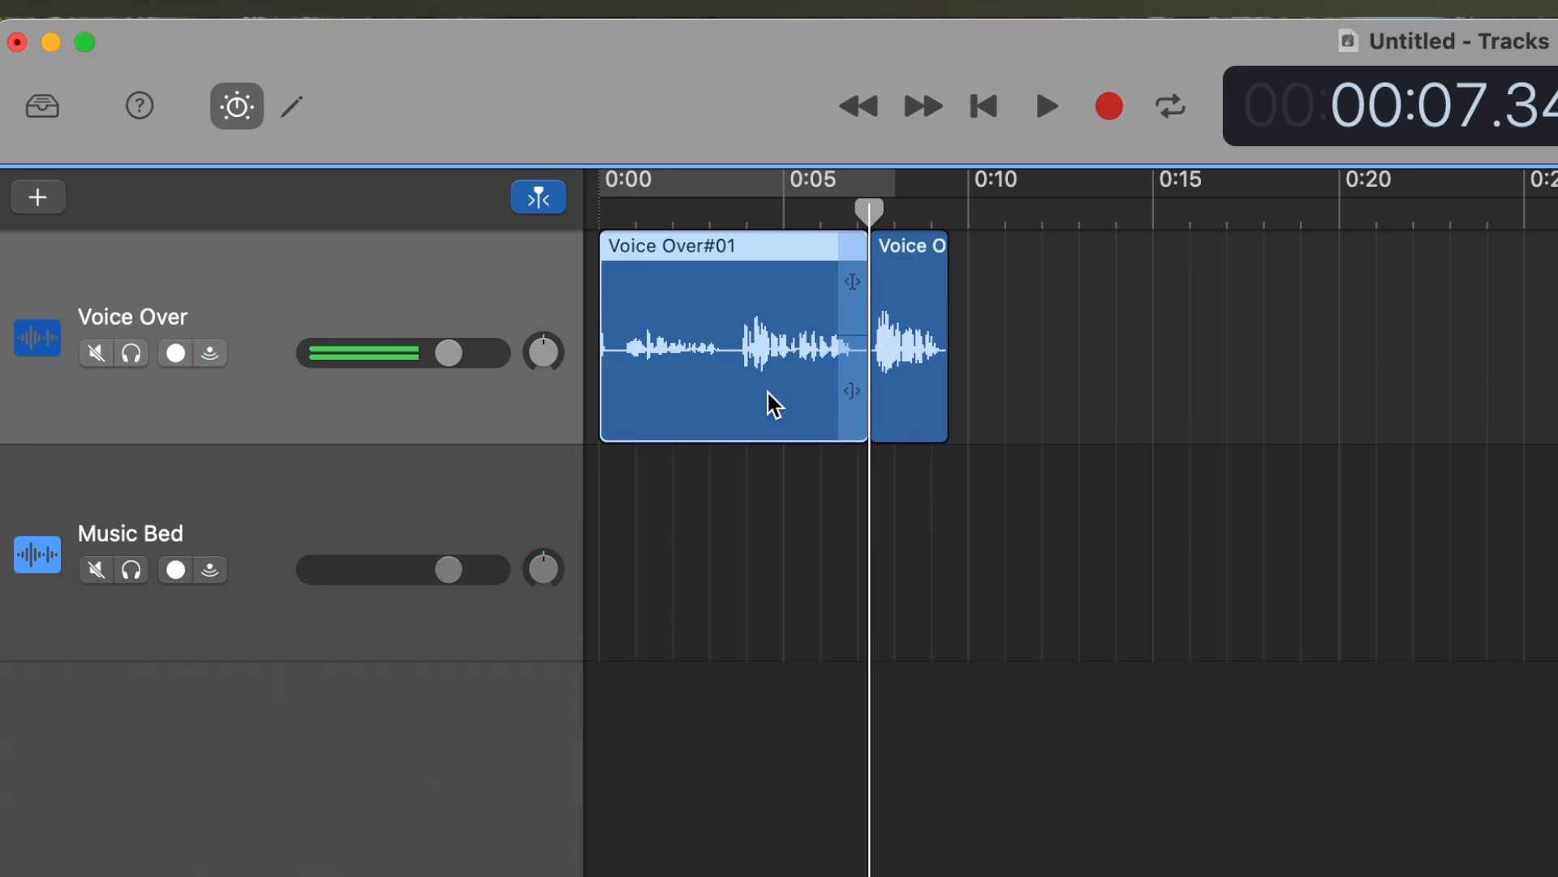
key("Delete")
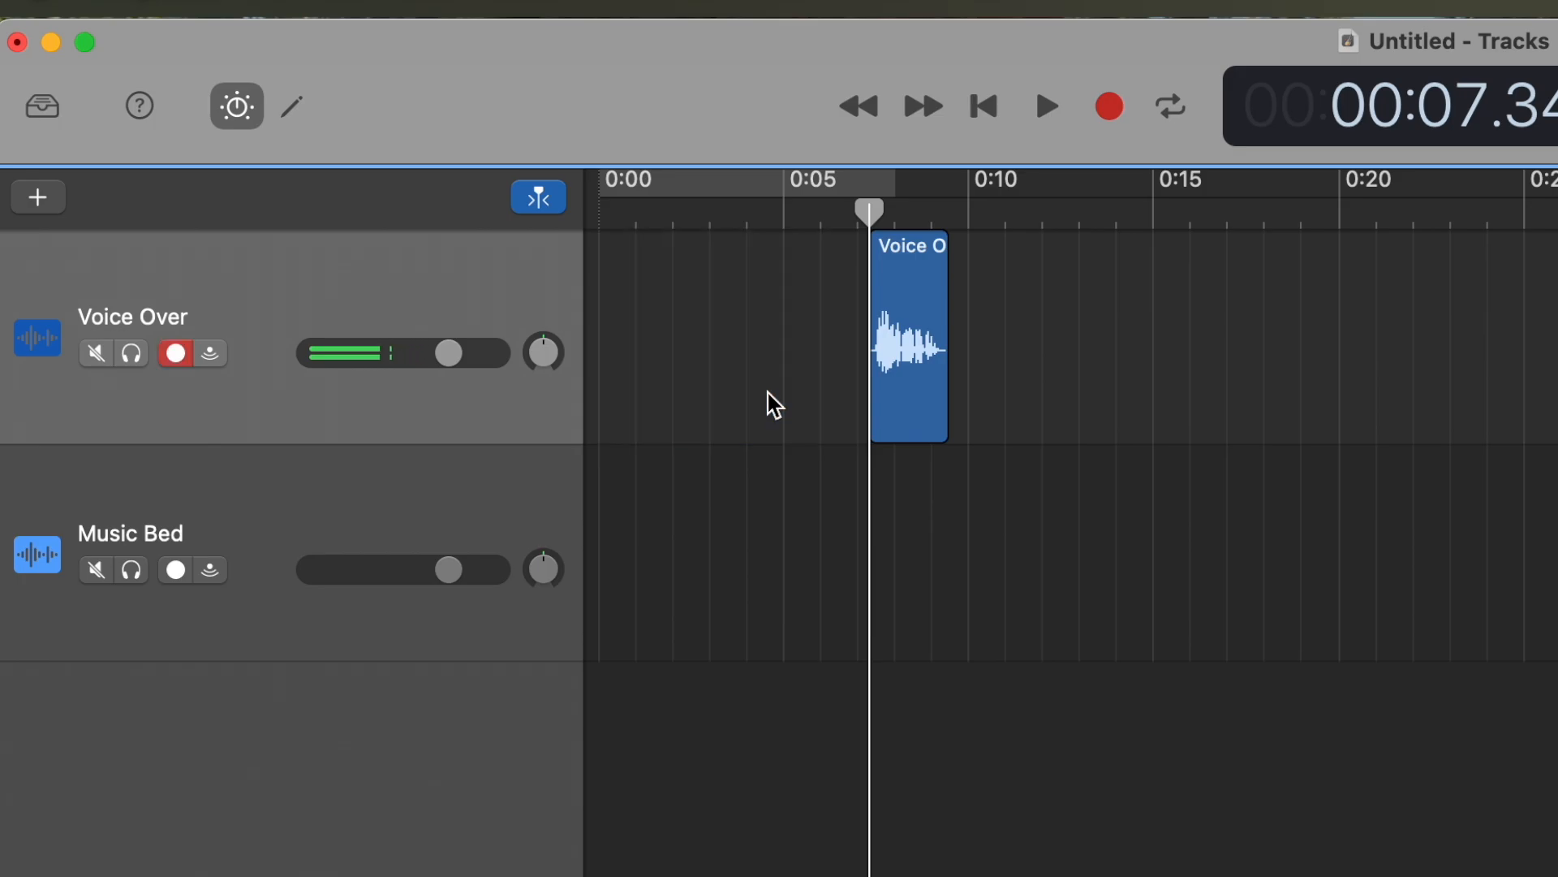
key("space")
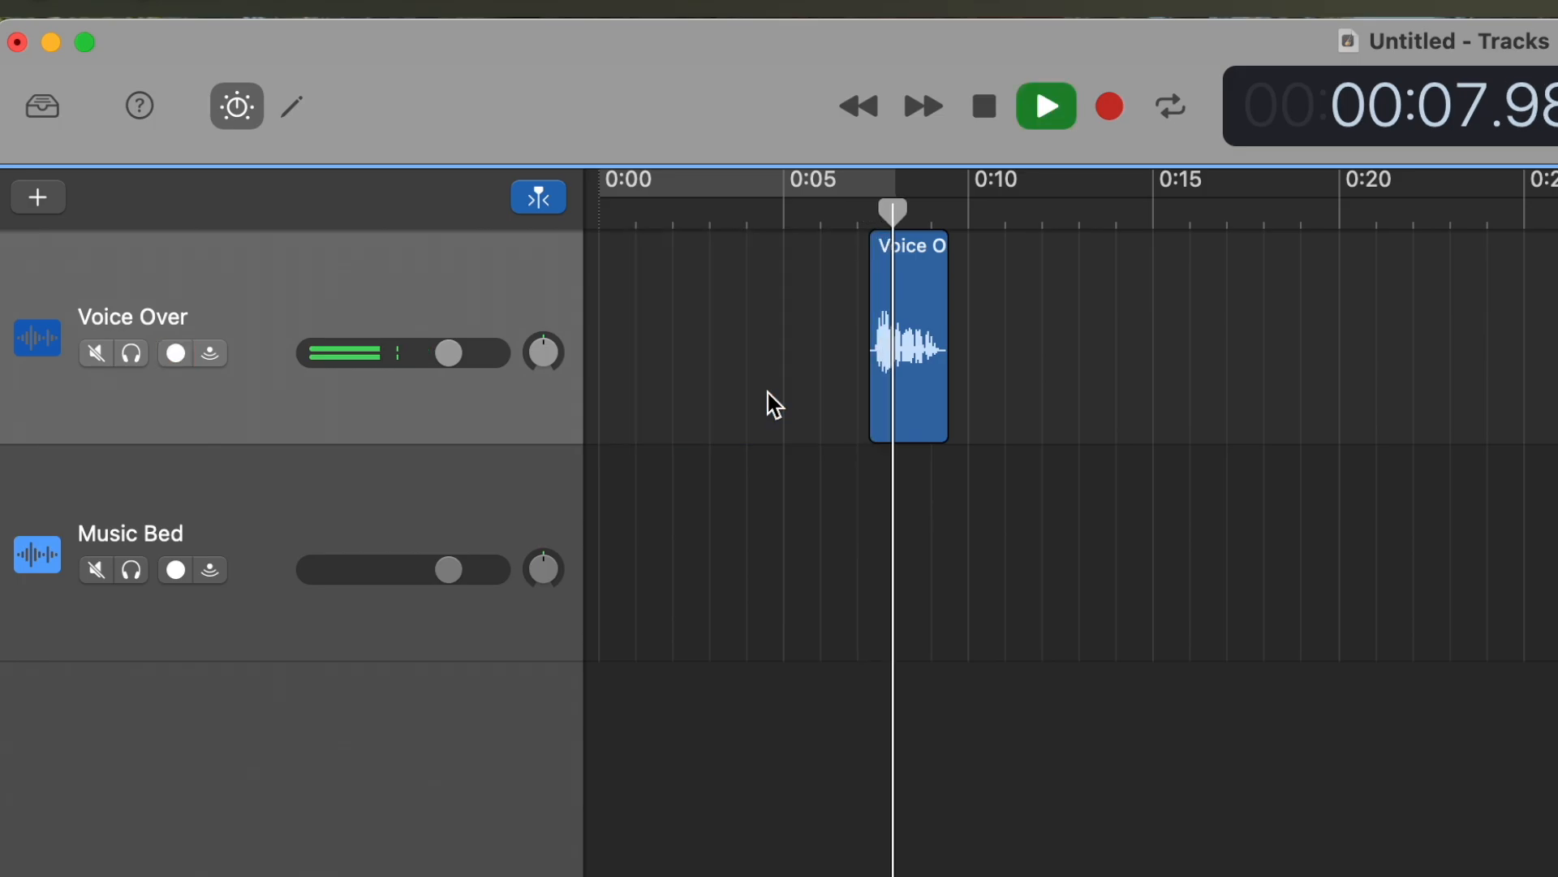
key("space")
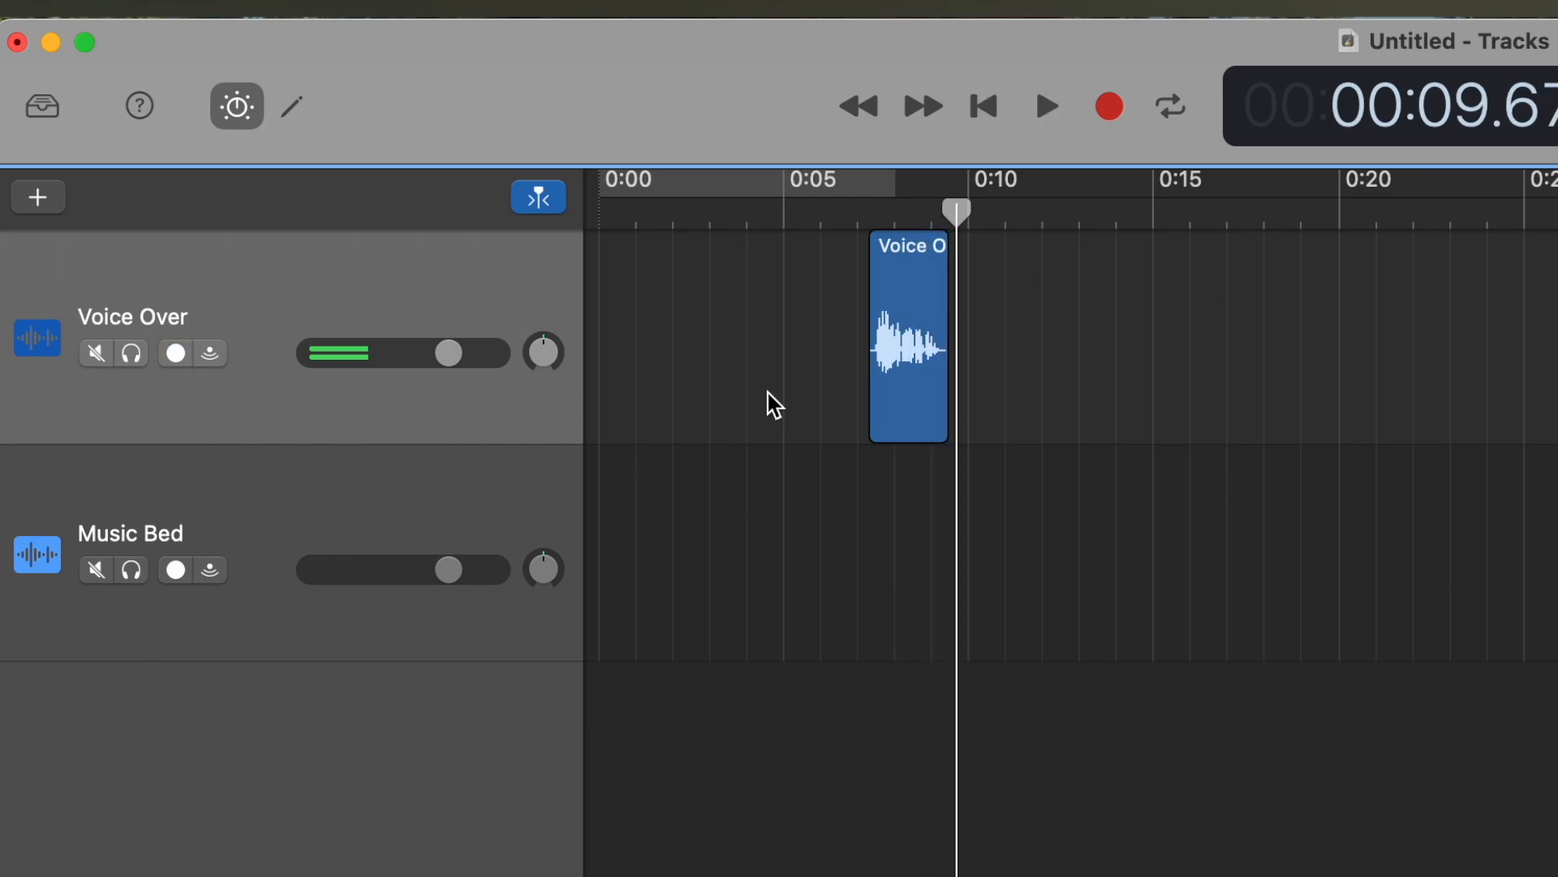
Step: Move the remaining Voice Over clip earlier to start at about 0:02 and place the playhead near its start
left_click(933, 244)
left_click(399, 216)
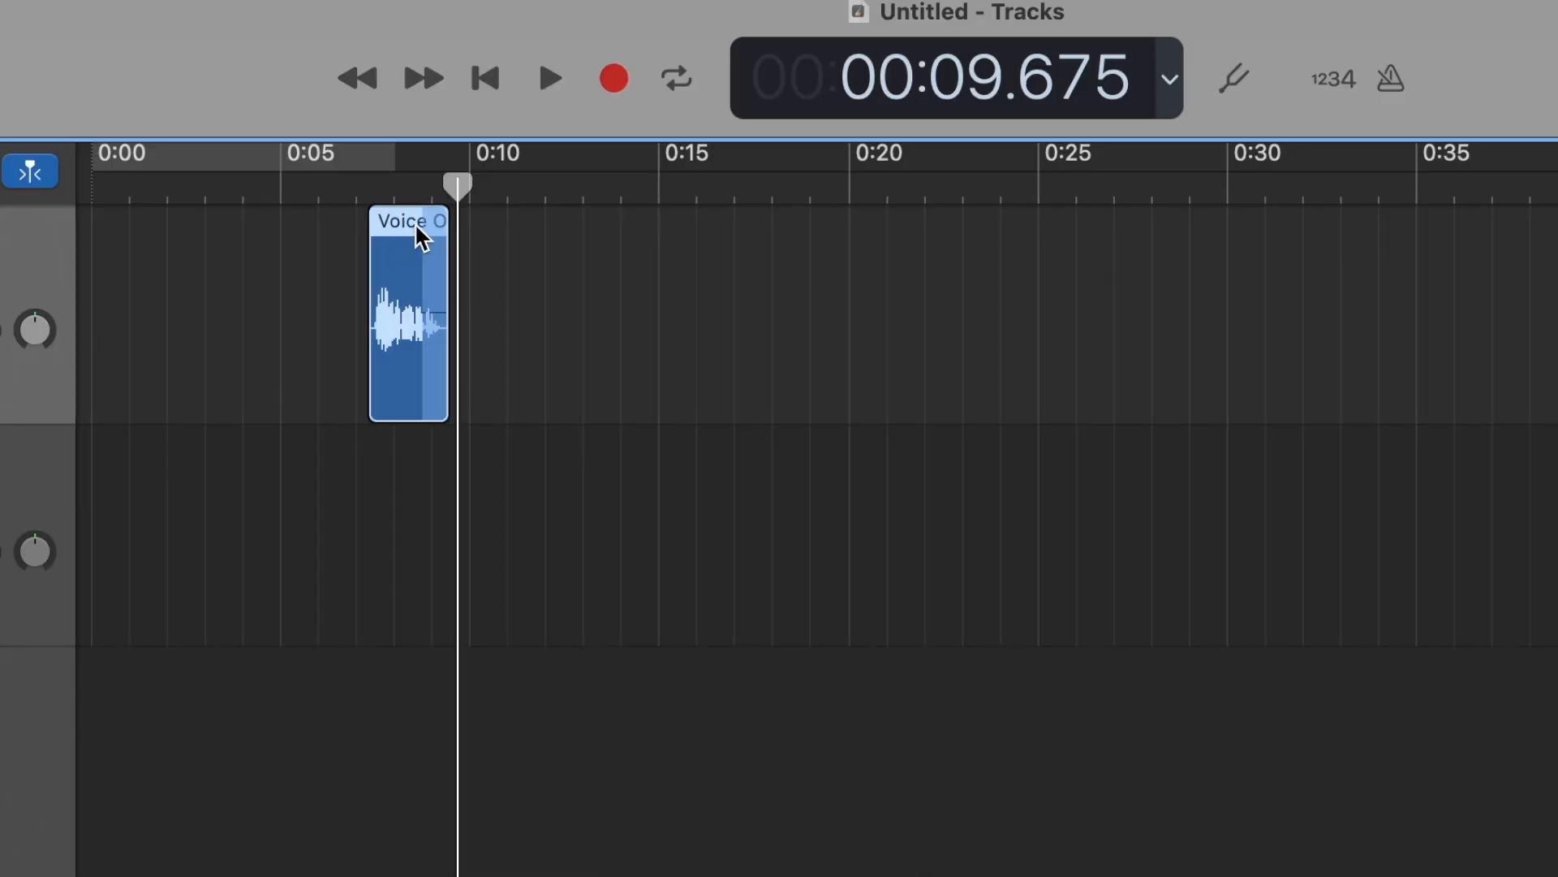
left_click_drag(401, 221, 341, 268)
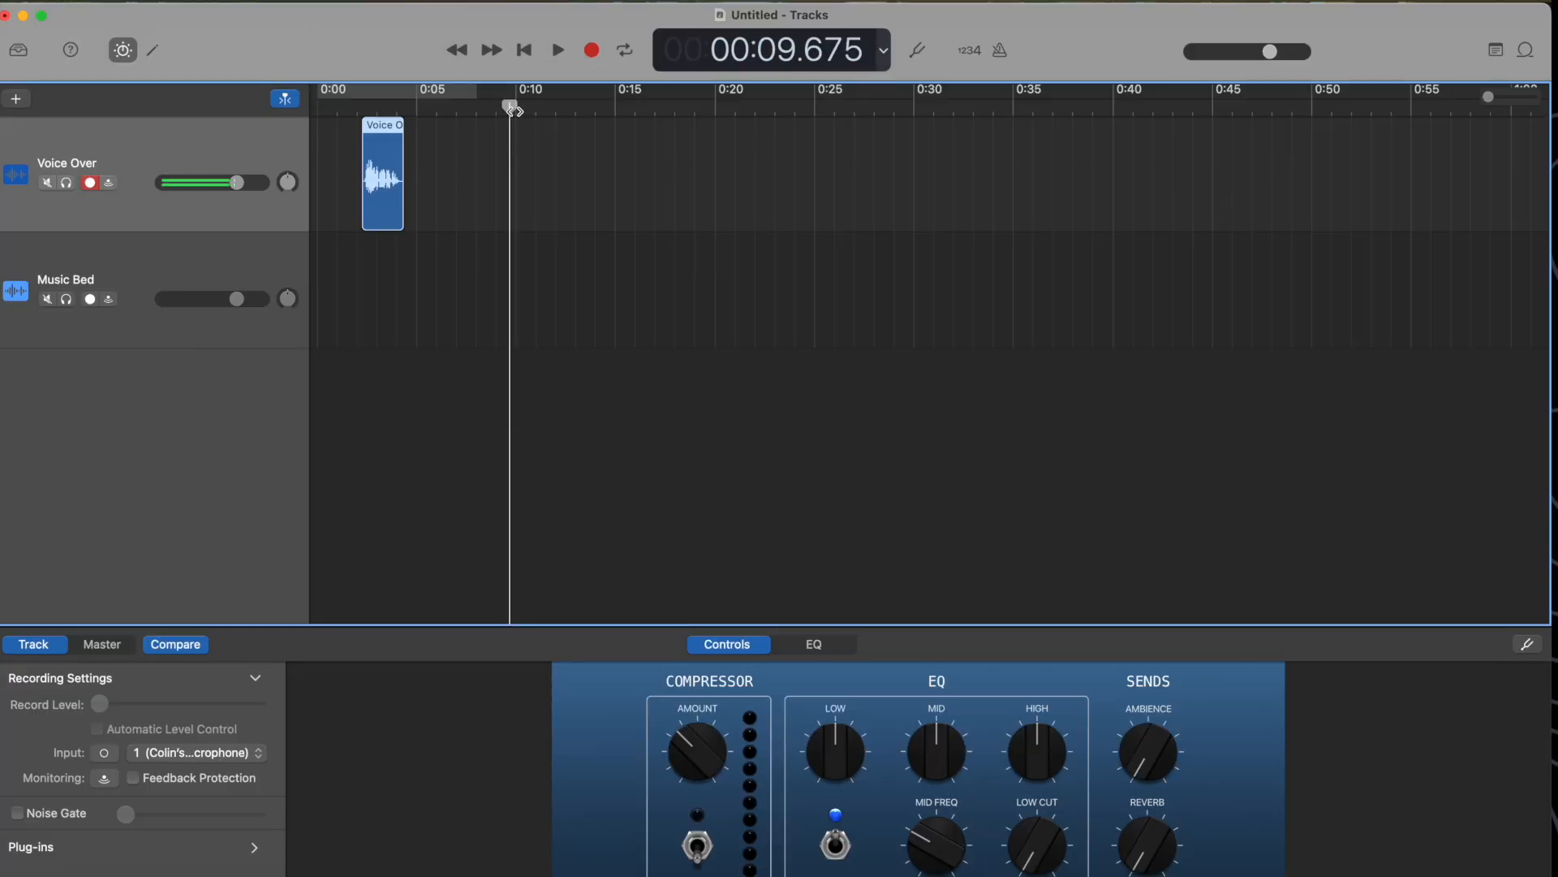
left_click_drag(509, 105, 367, 106)
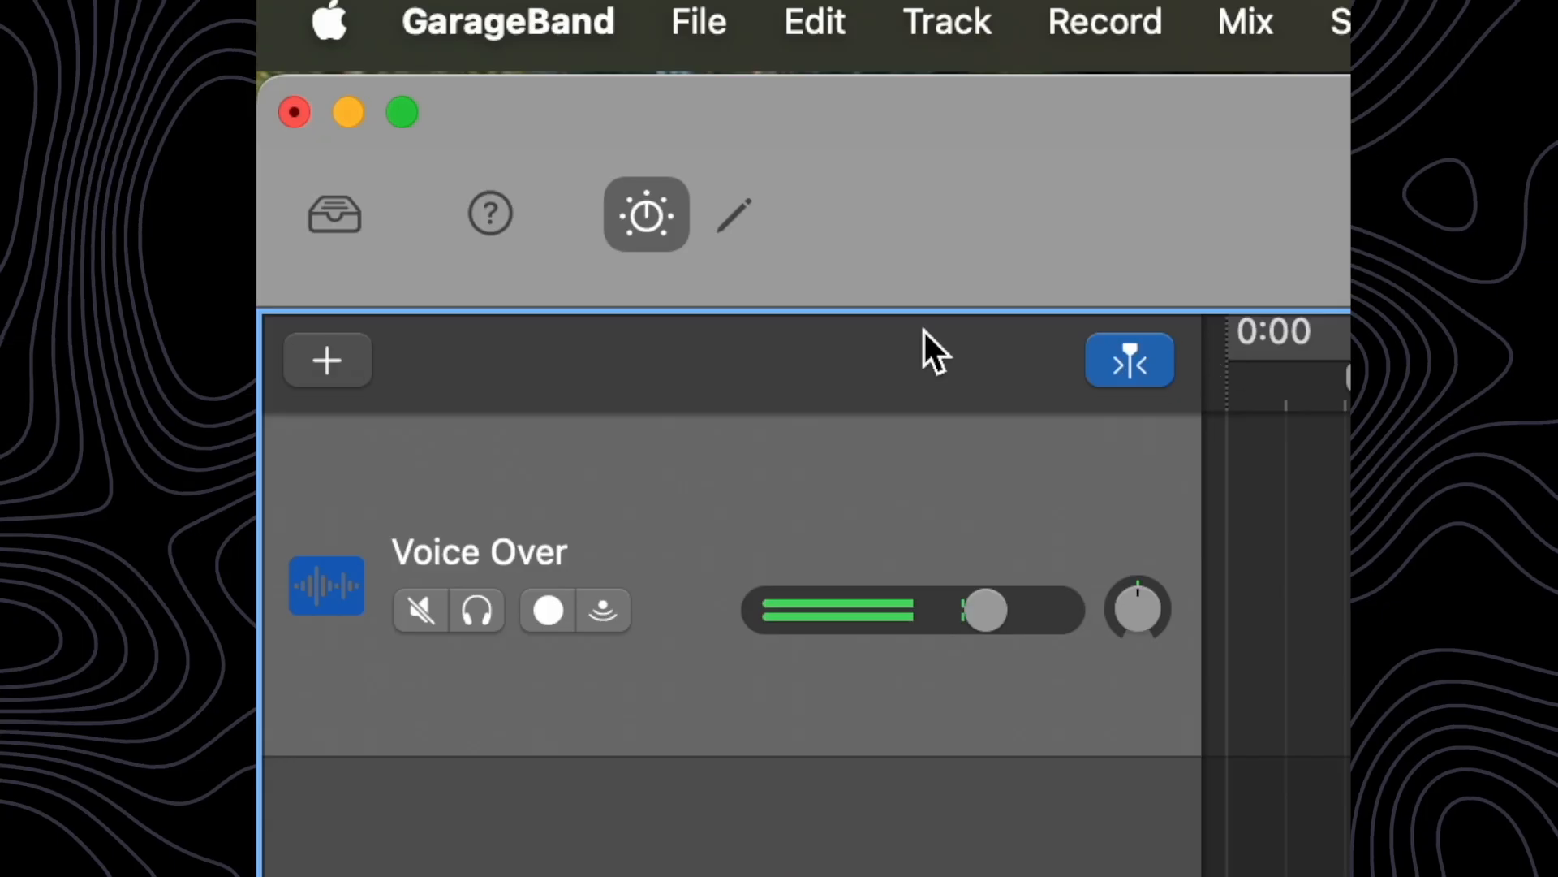
Step: Apply the Bright Vocal preset from the Library's Voice category to the Voice Over track and play the clip
left_click(341, 229)
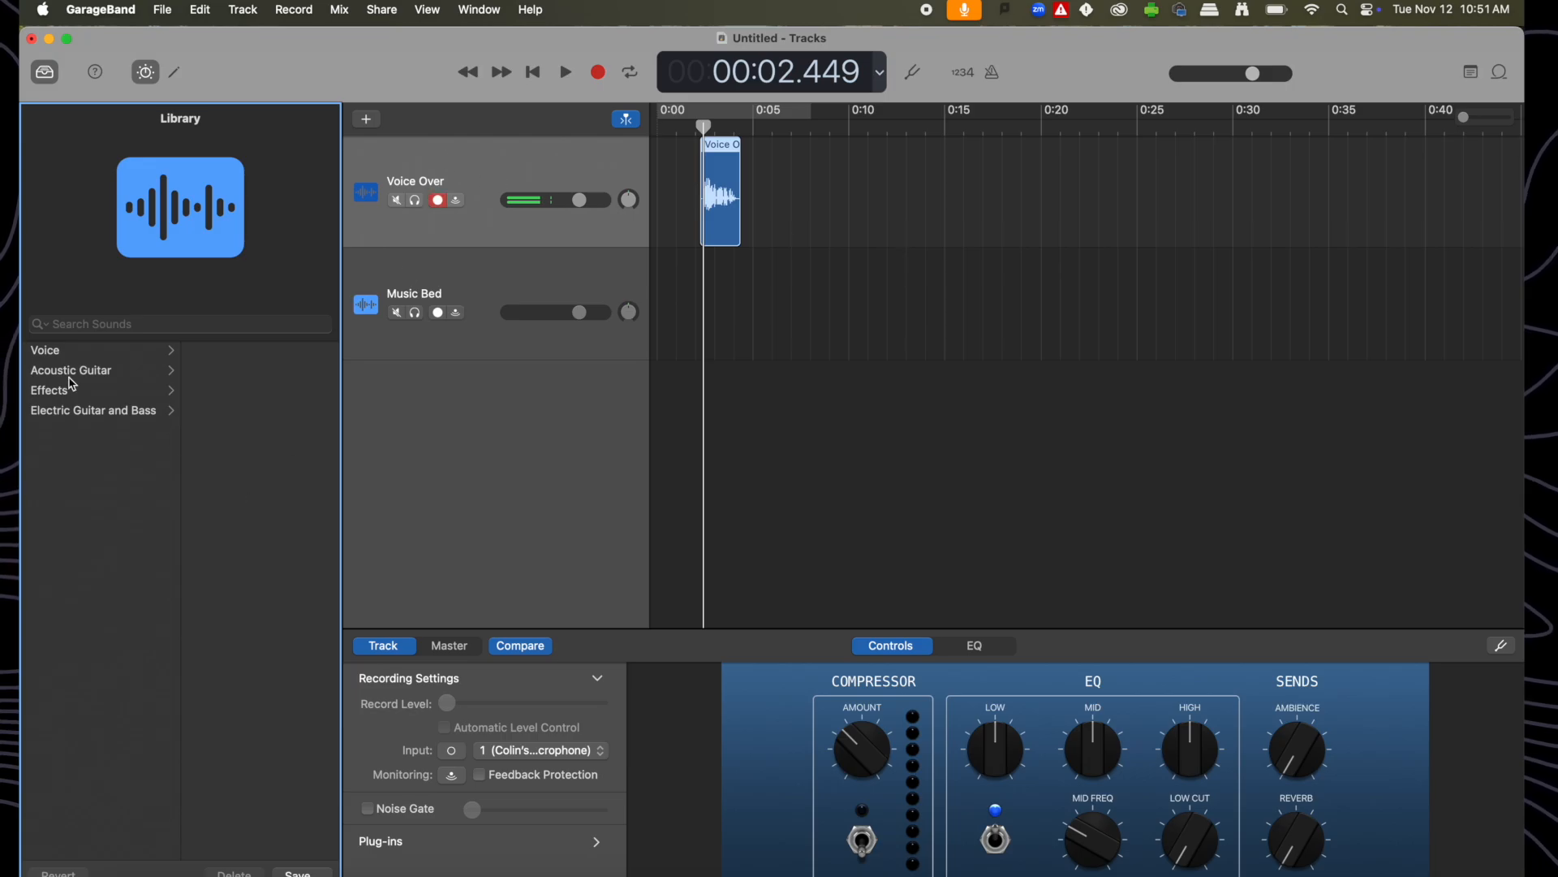
left_click(57, 355)
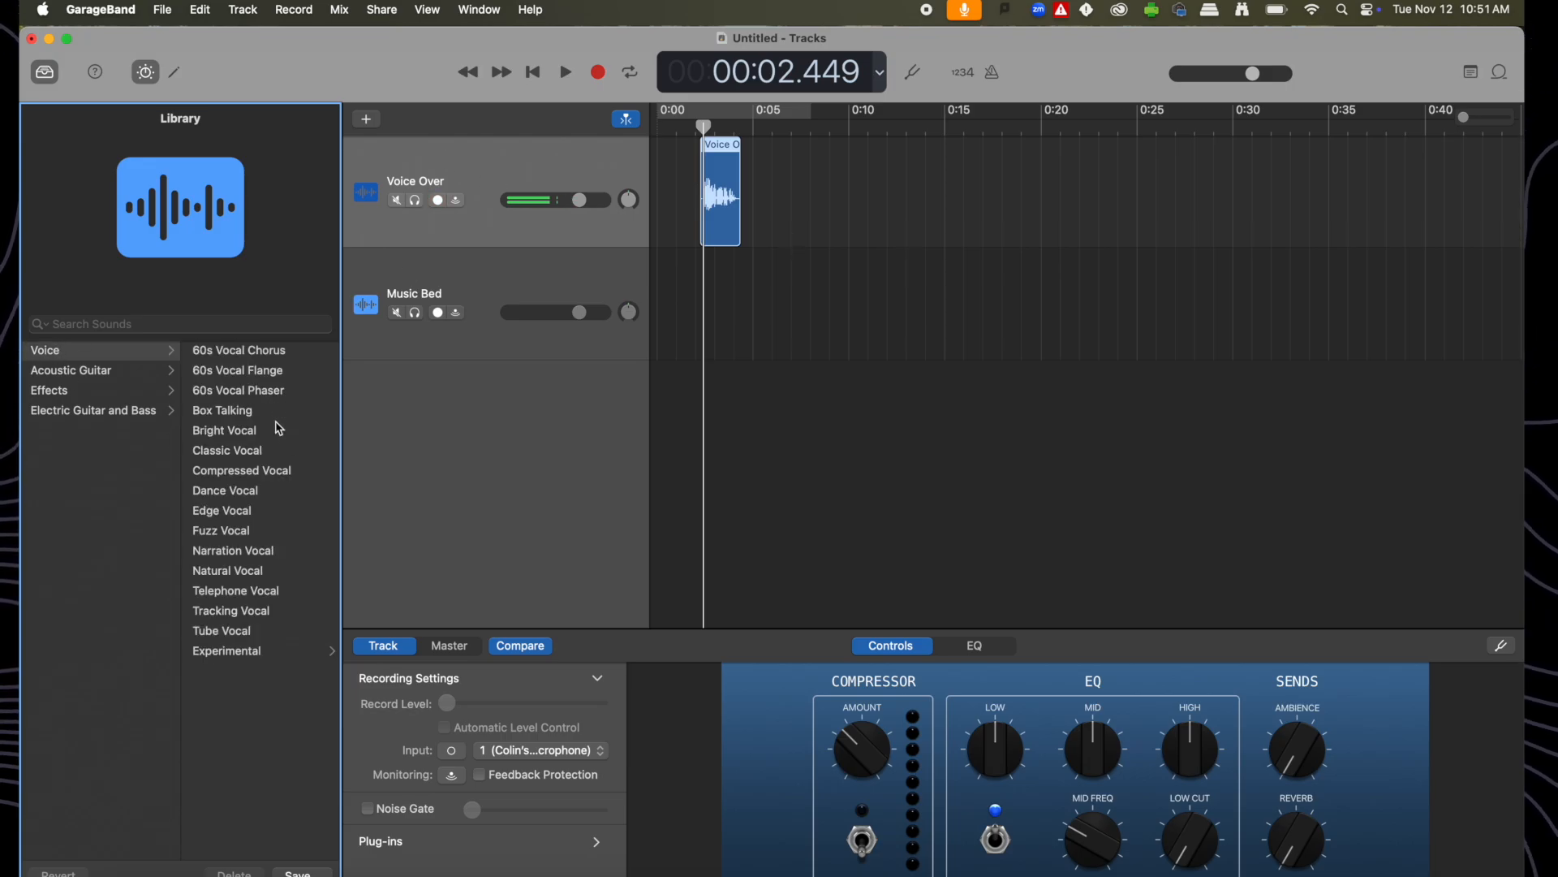
left_click(256, 431)
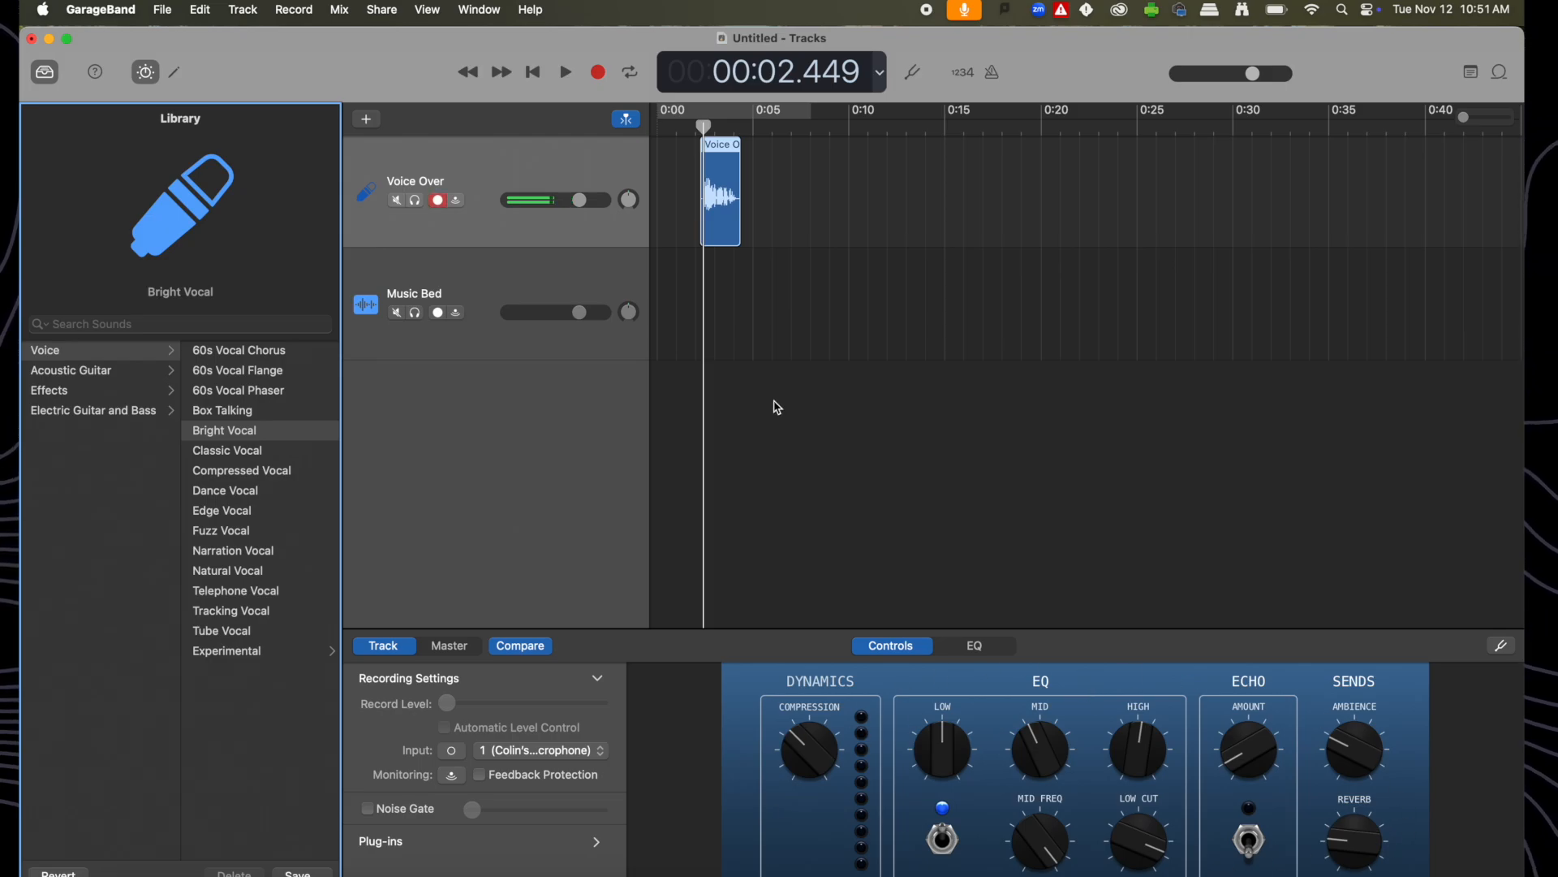
key("space")
key("space")
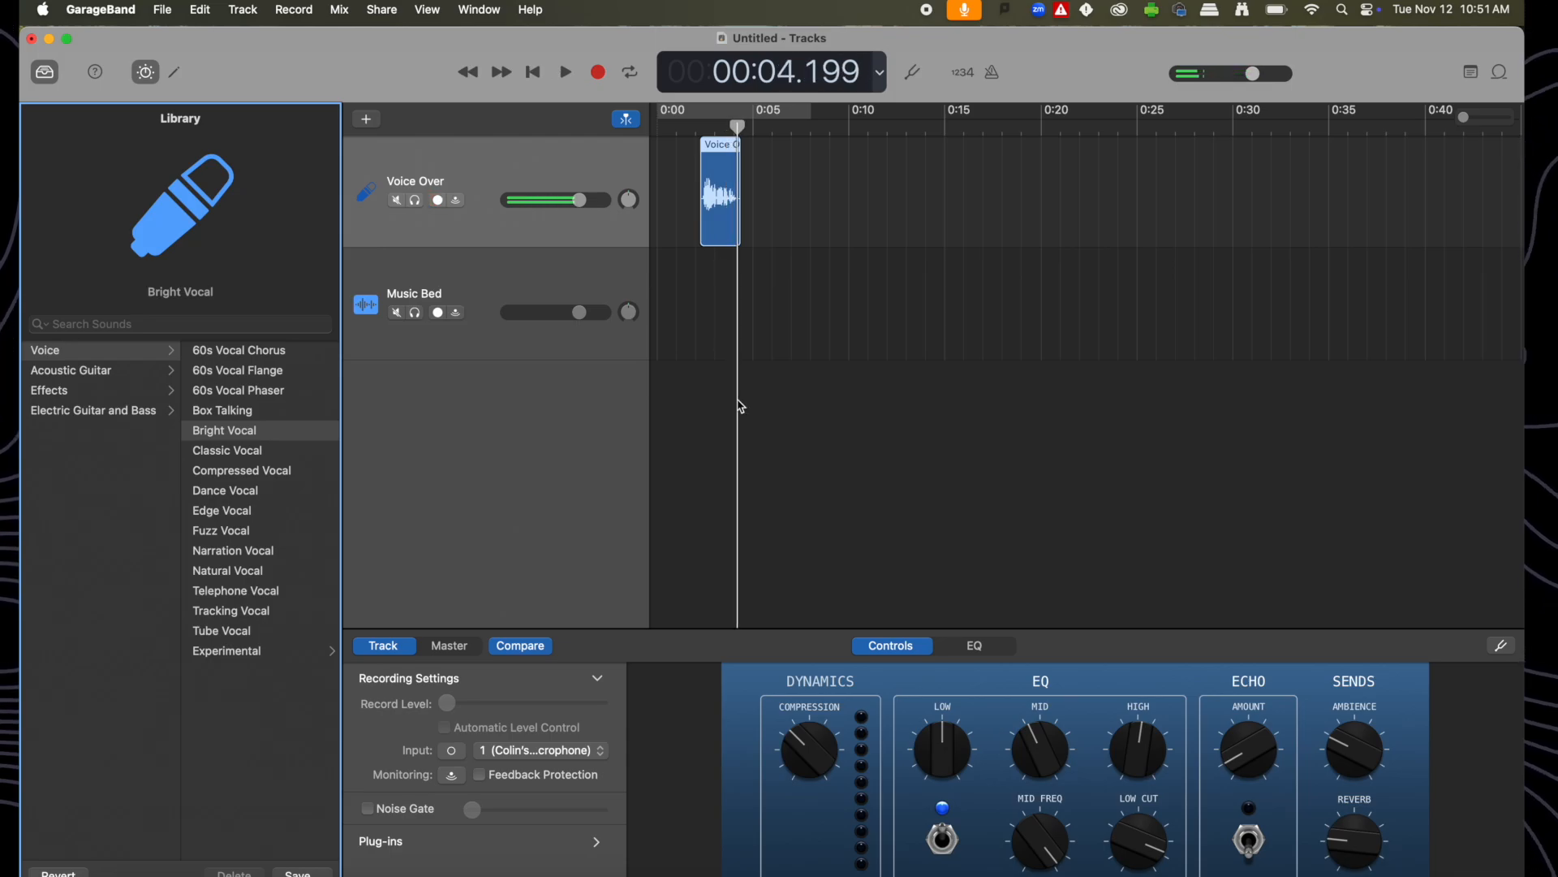
Step: Switch the Voice Over track to the Telephone Vocal preset and play the clip from its start
left_click(238, 598)
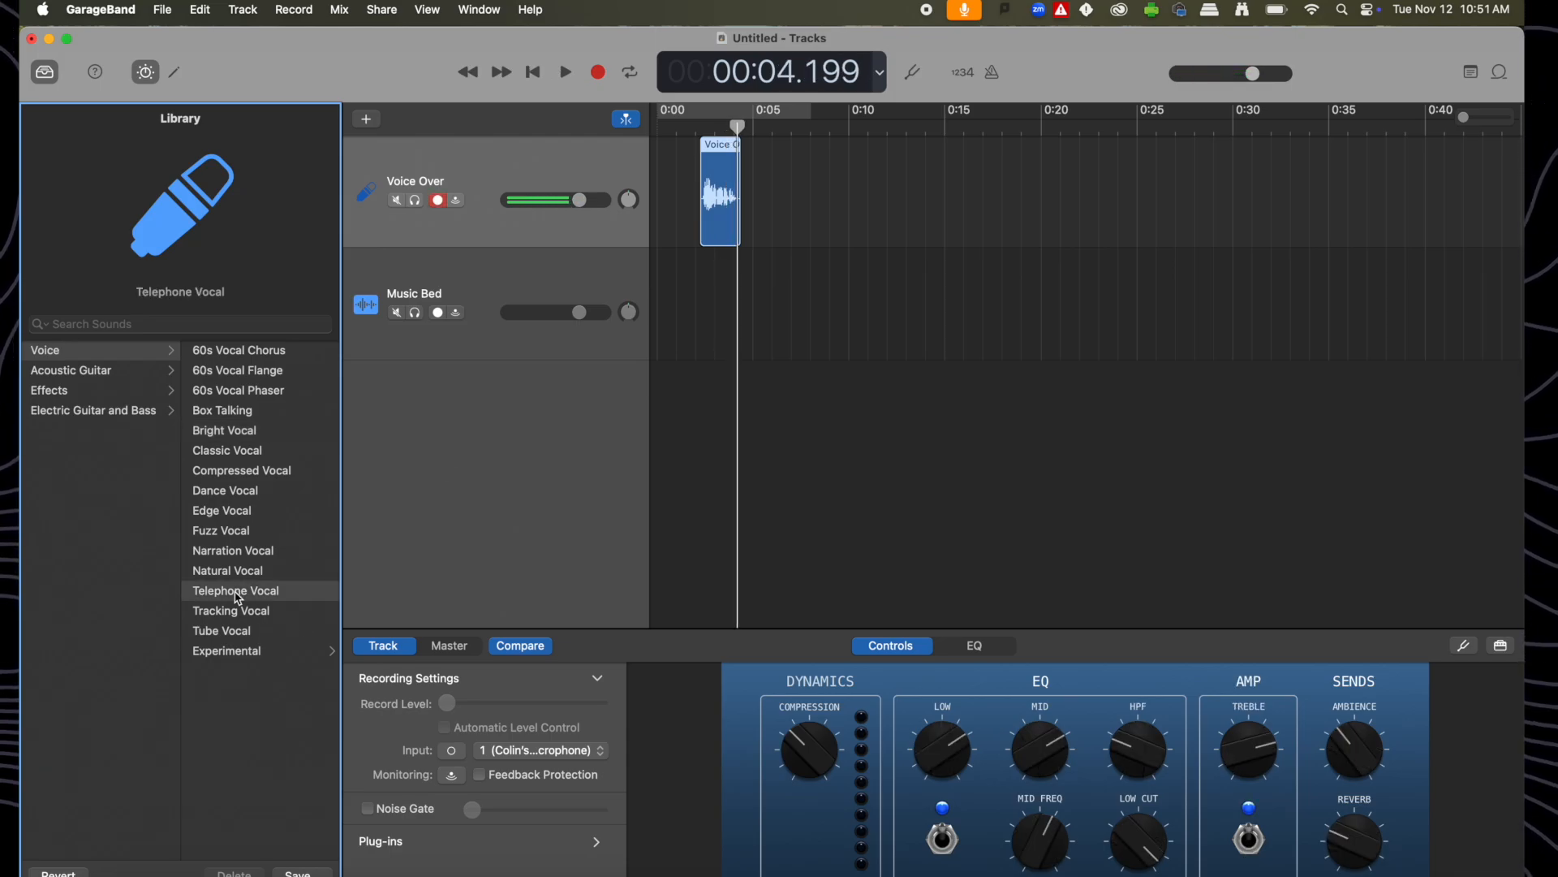
left_click(707, 128)
key("space")
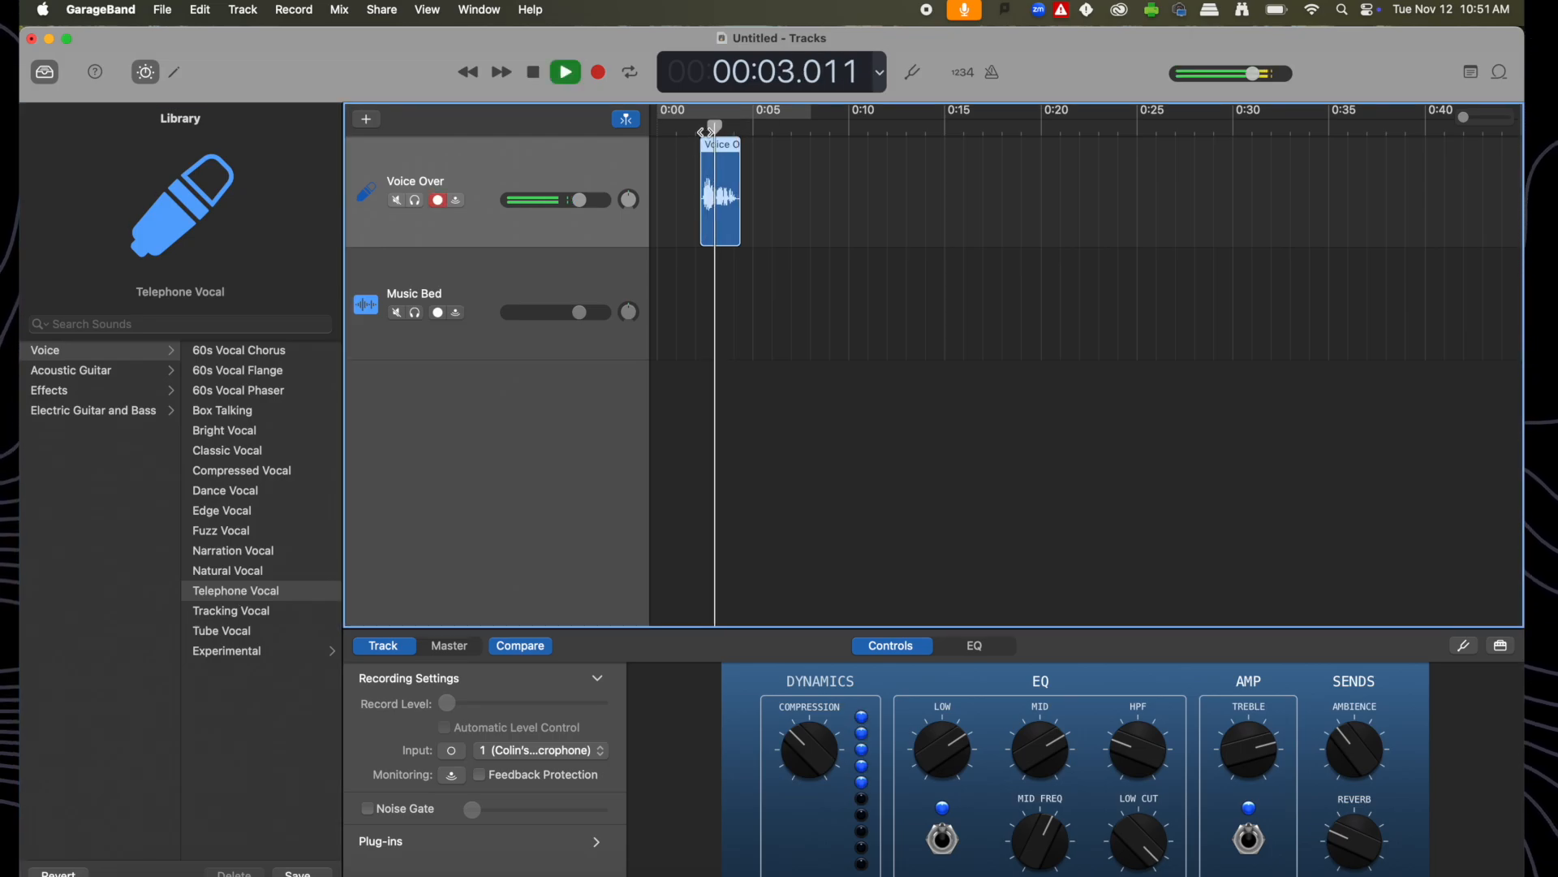
key("space")
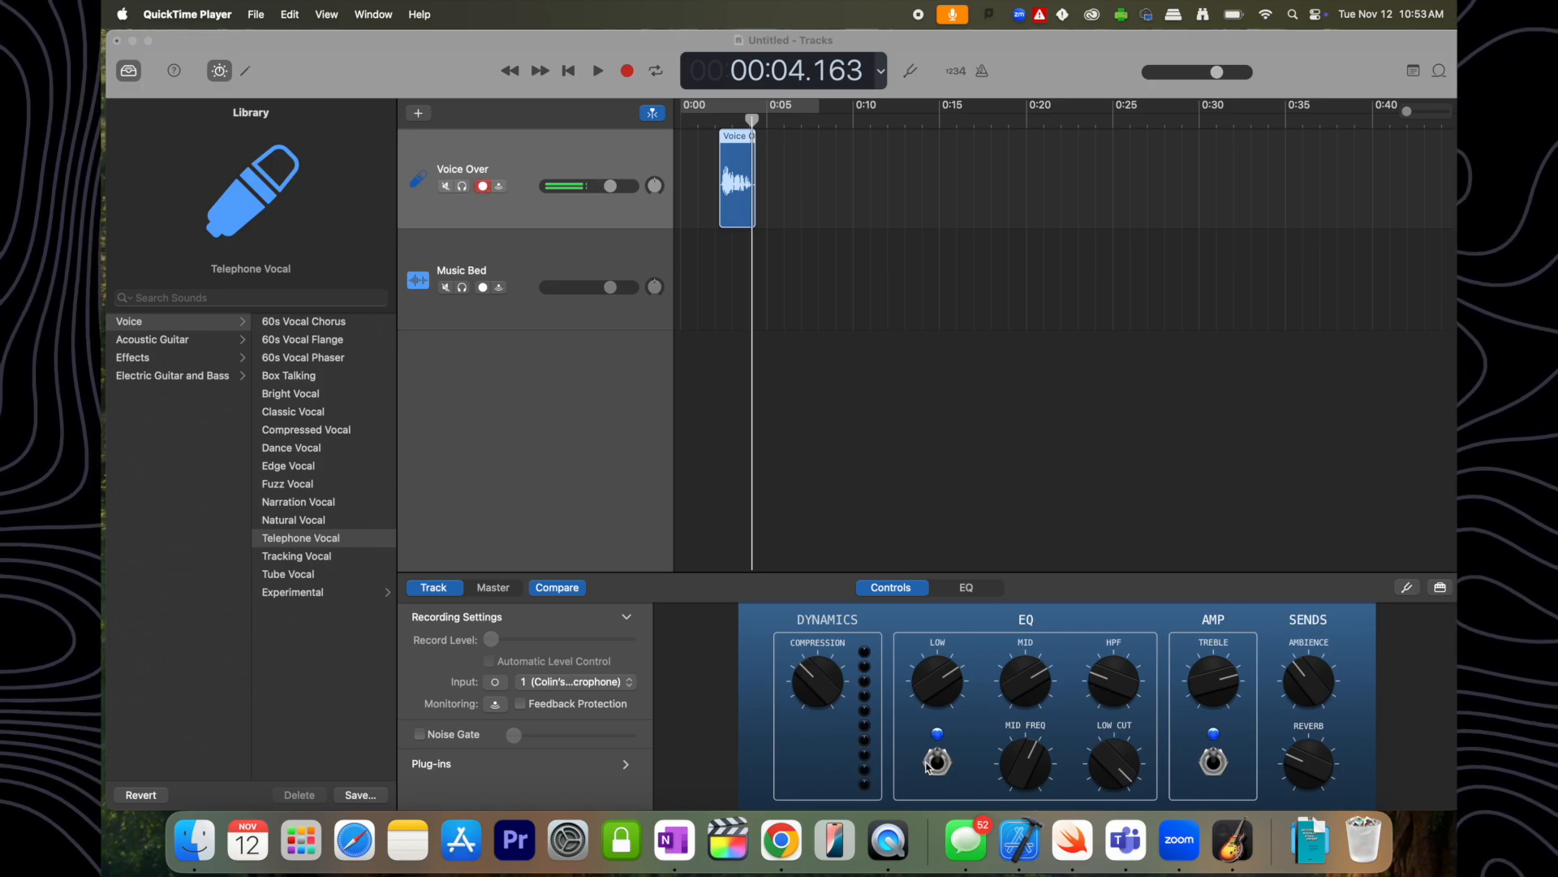
Step: Open the Loop Browser, look through the available loops and preview 80s Back Beat 02
left_click_drag(1078, 52, 1068, 47)
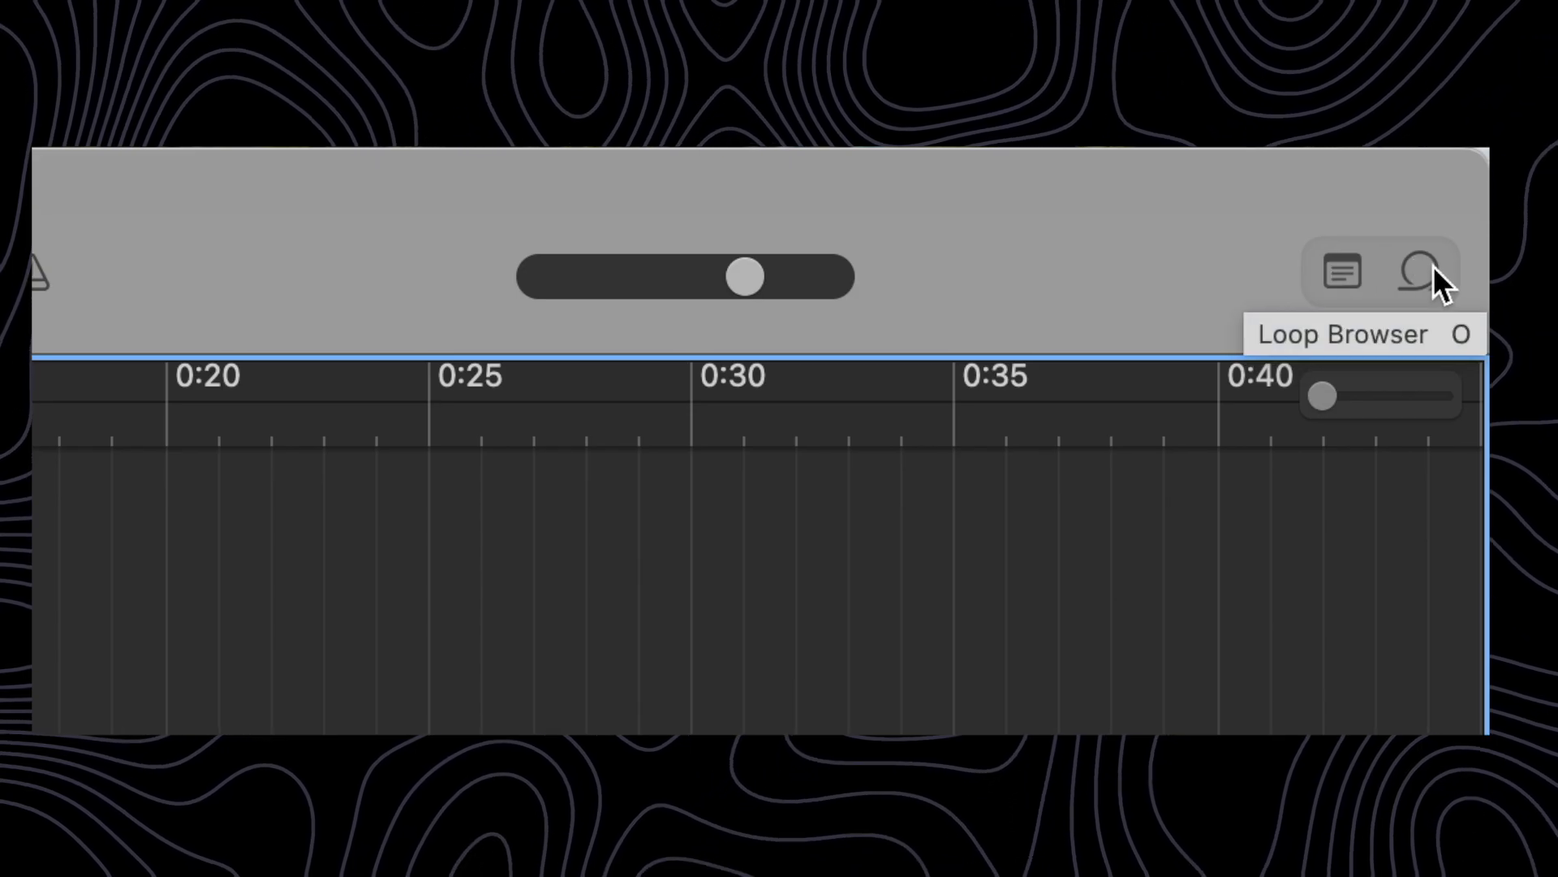
left_click(1421, 274)
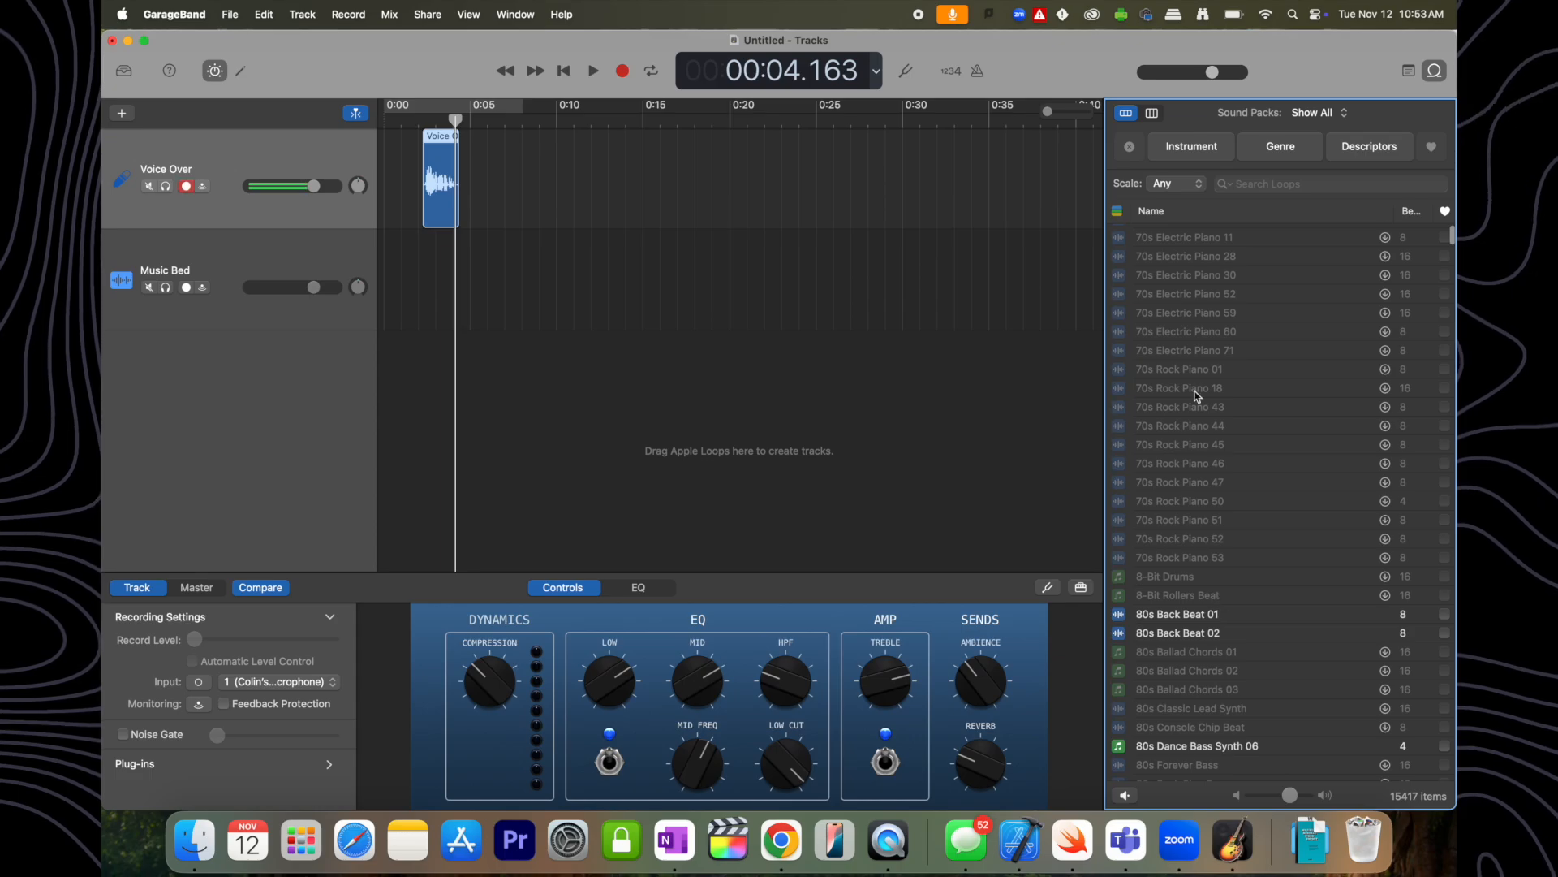
scroll(1195, 396, "up", 5)
scroll(1195, 396, "down", 4)
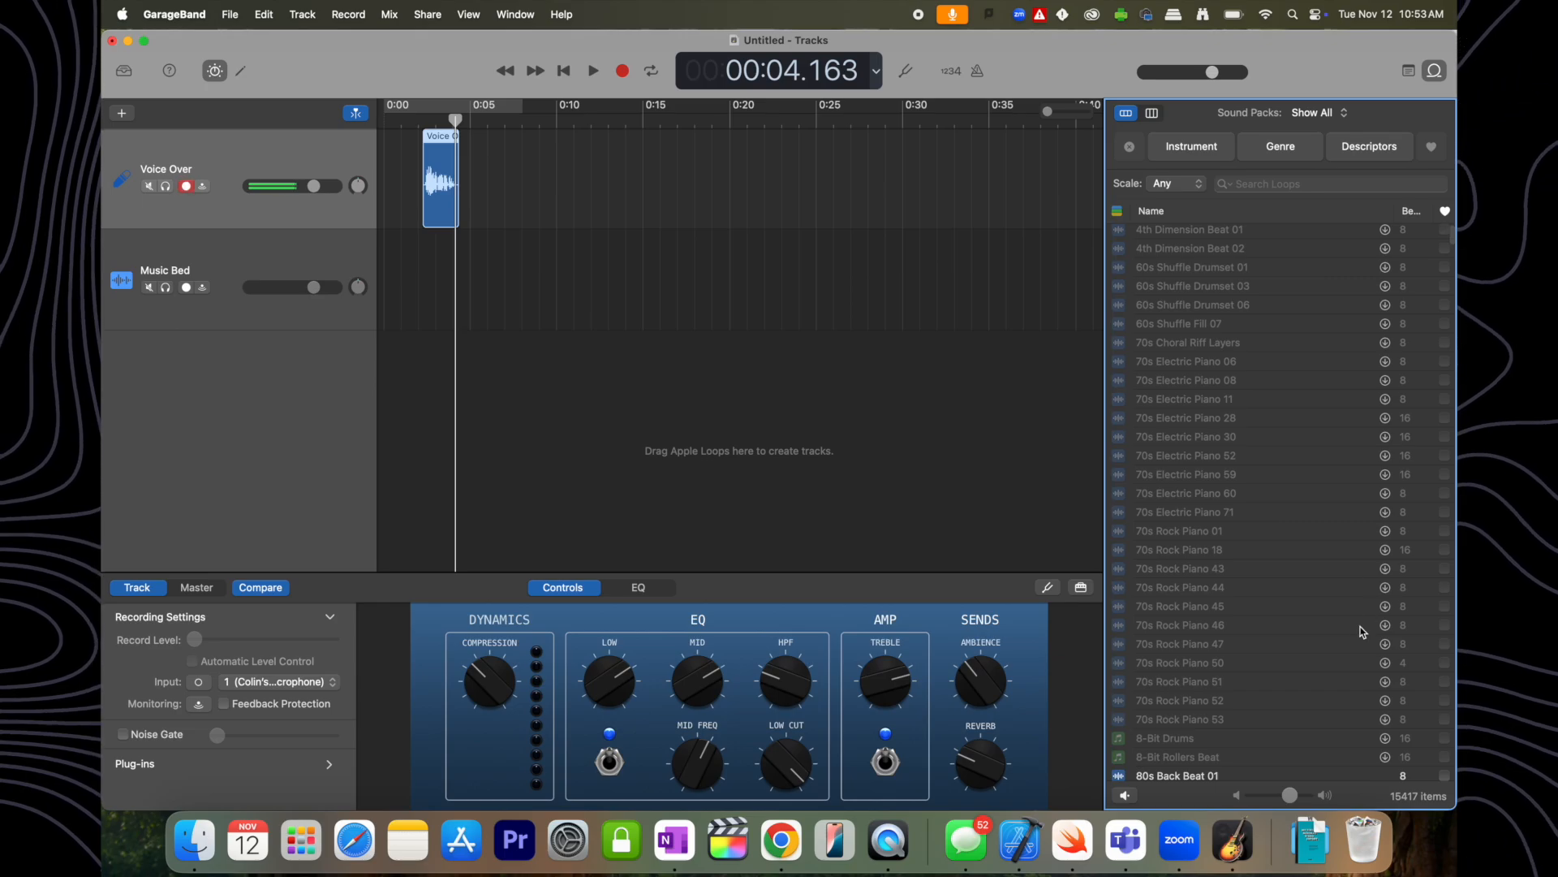
scroll(1266, 601, "up", 2)
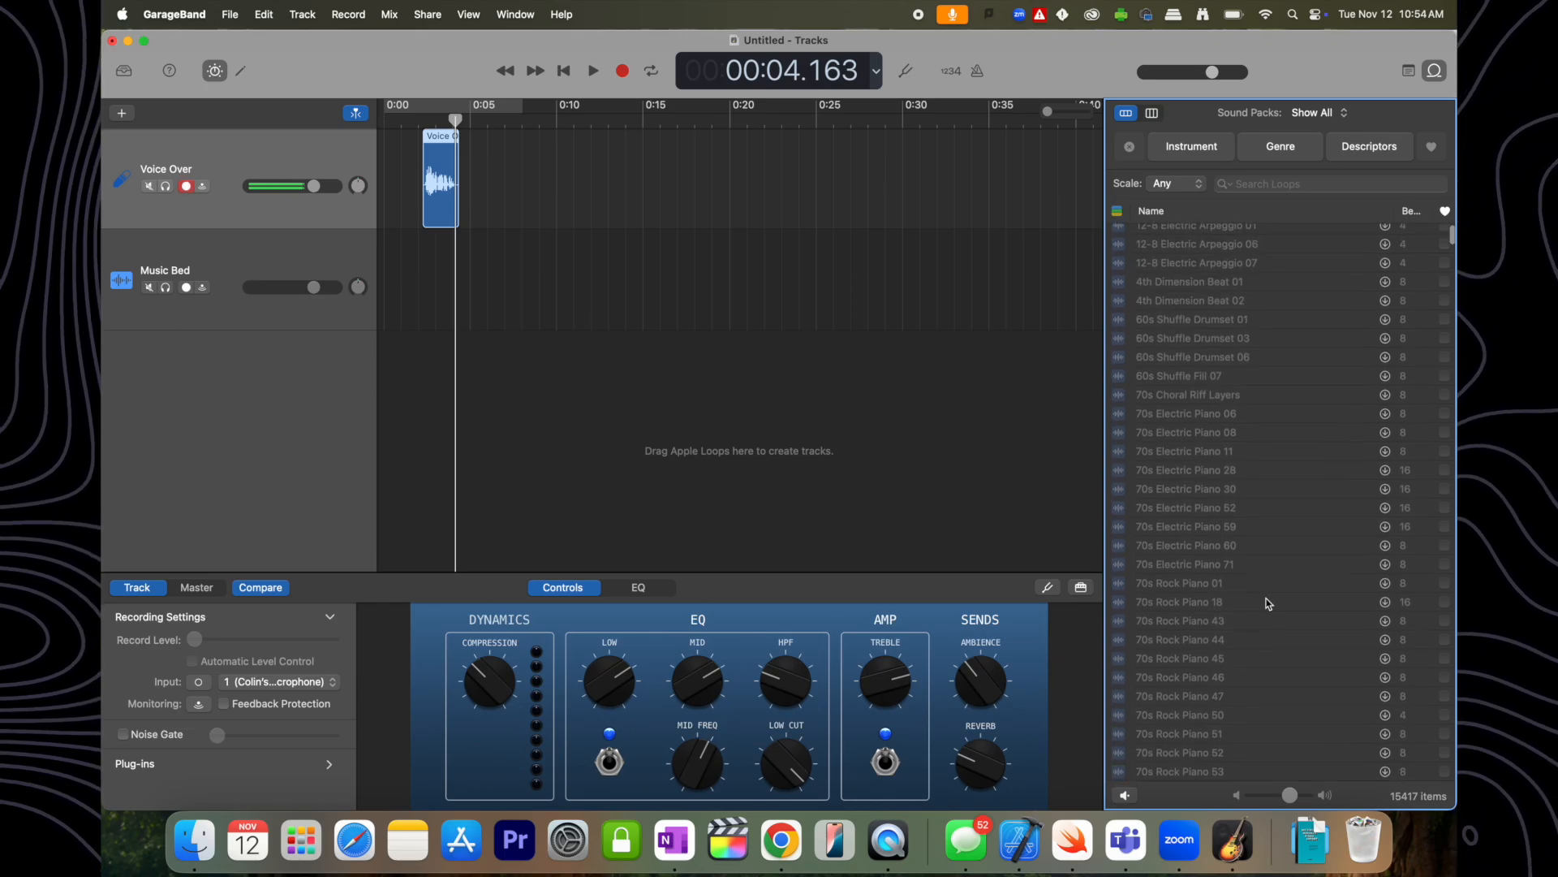
scroll(1269, 604, "down", 8)
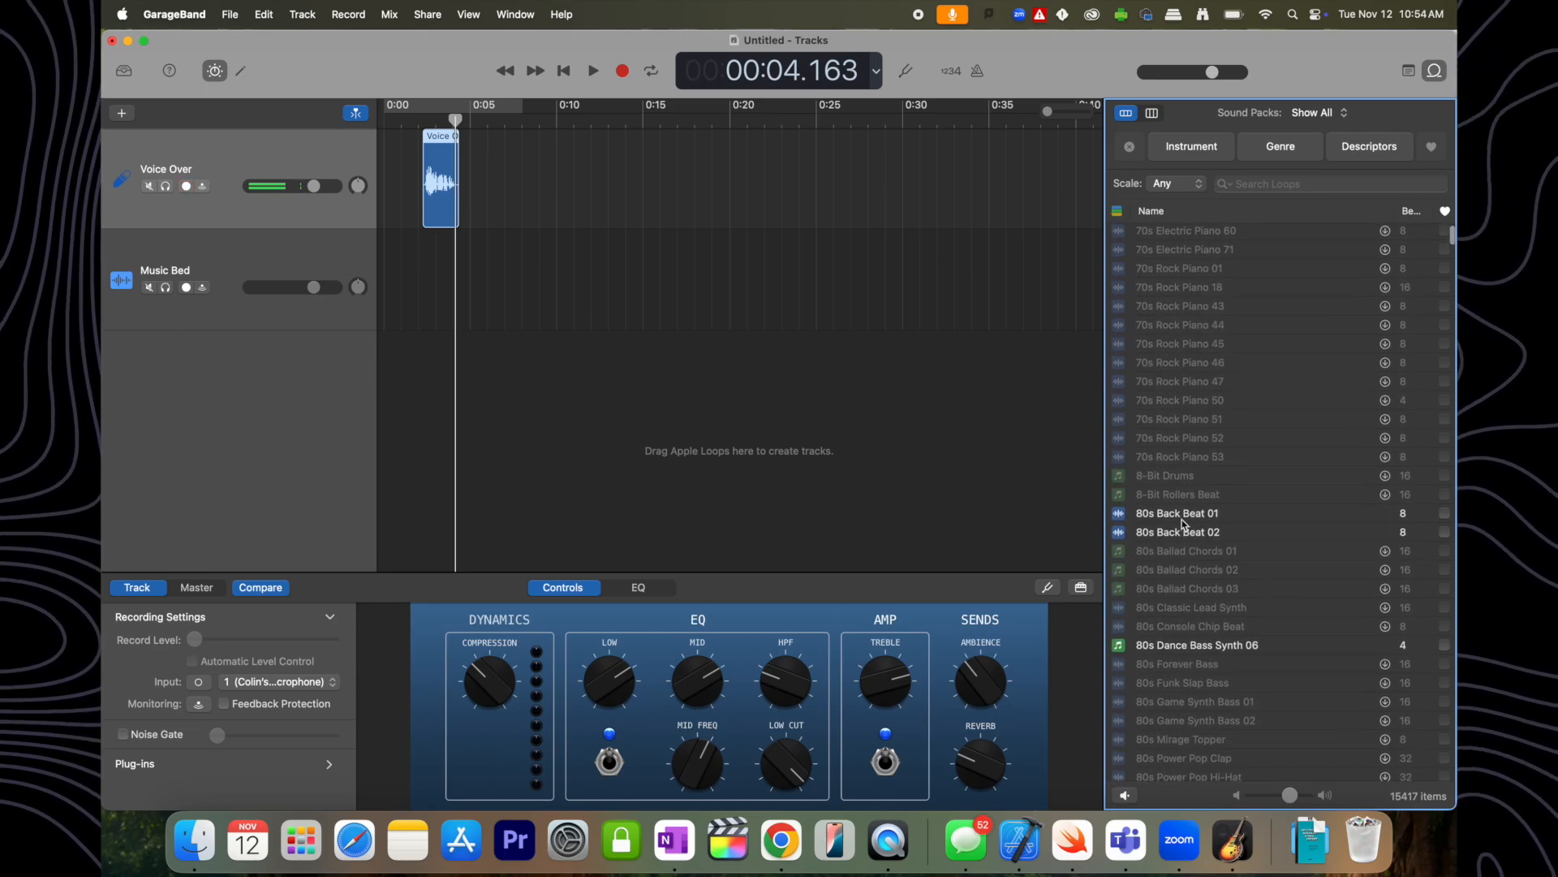
left_click(1180, 532)
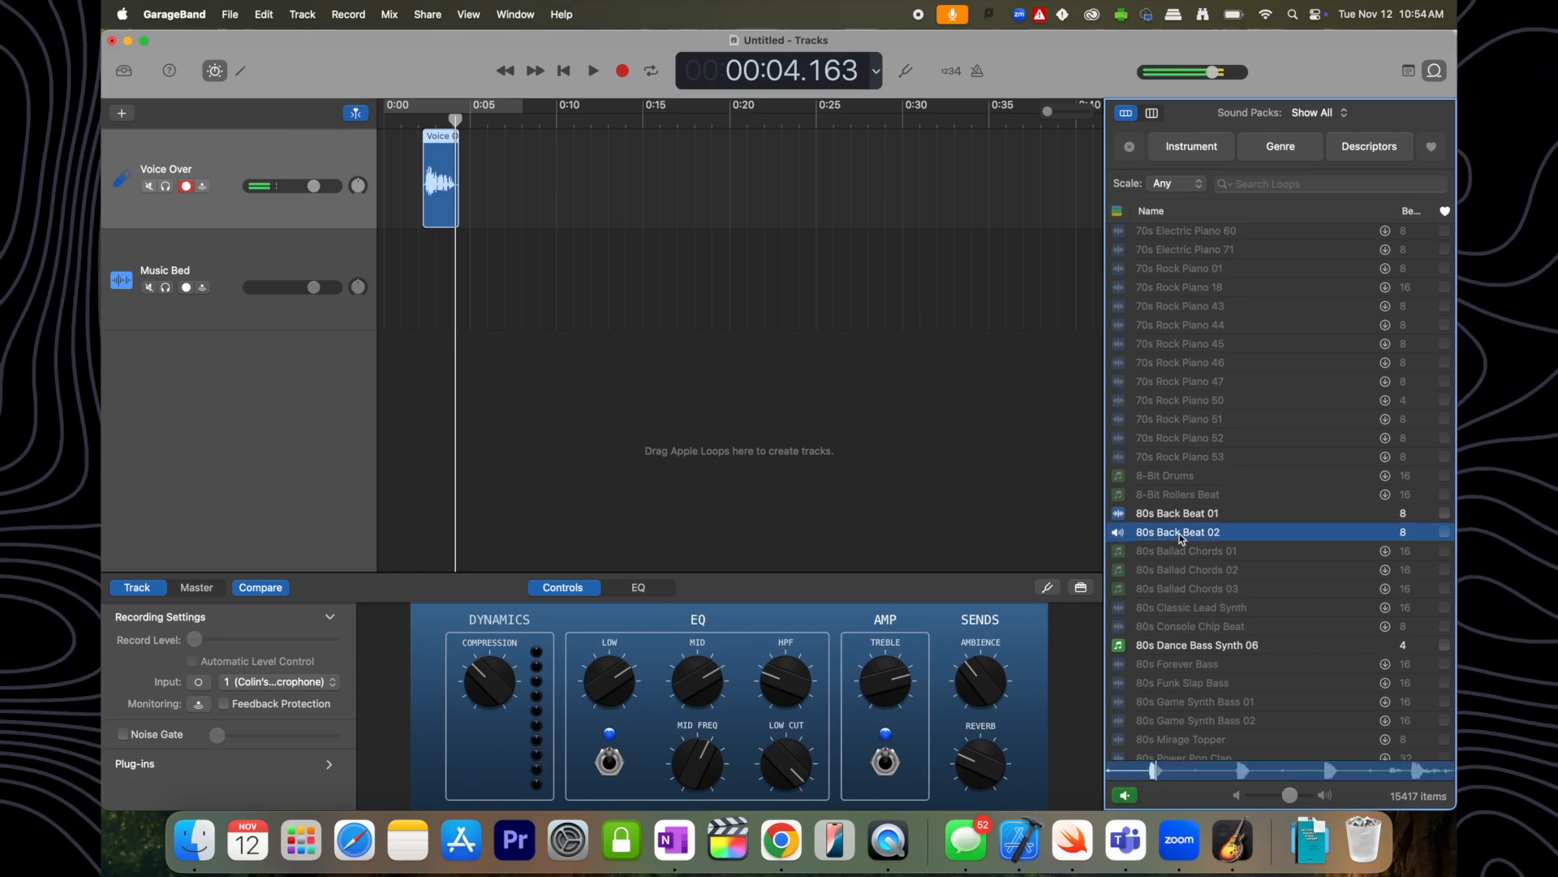
scroll(1180, 534, "down", 3)
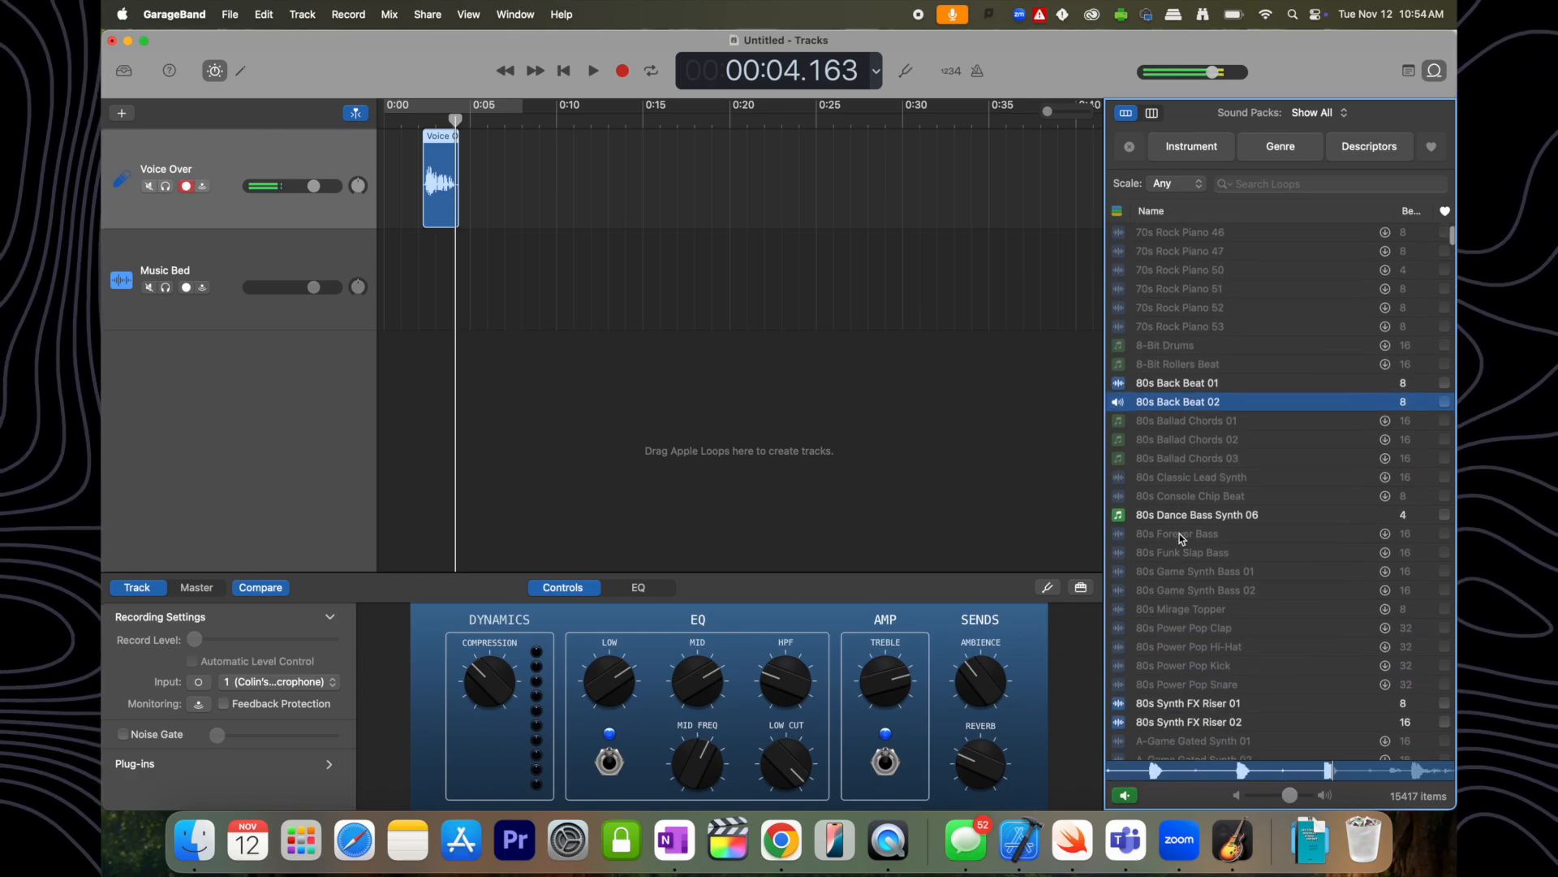
scroll(1180, 533, "up", 10)
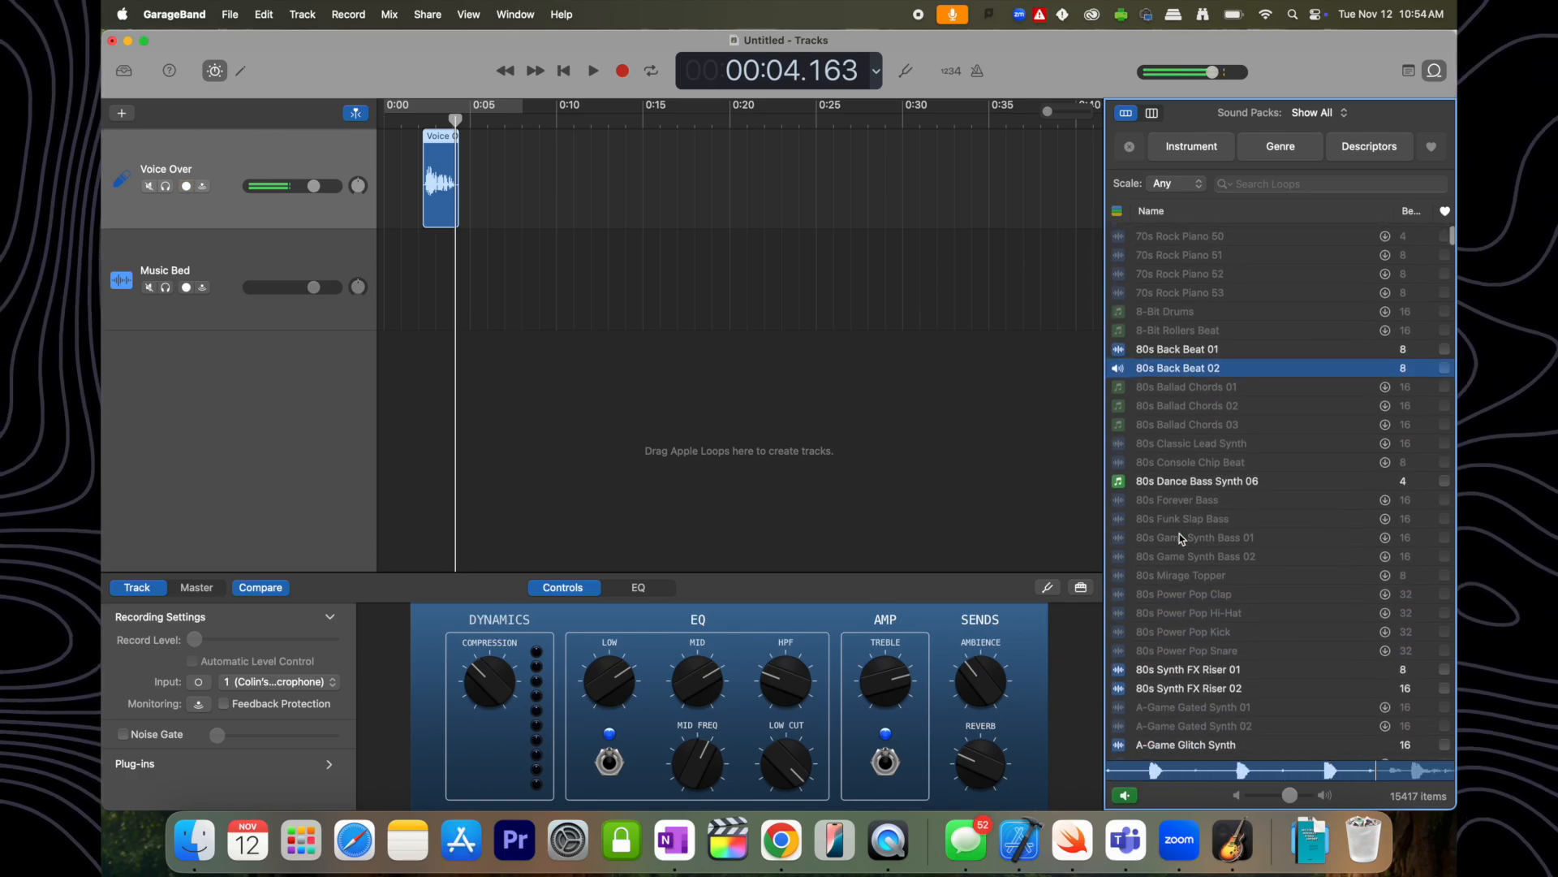
Step: Filter the loops by the Country genre, preview Front Porch Dobro 01 and stop the preview
left_click(1284, 155)
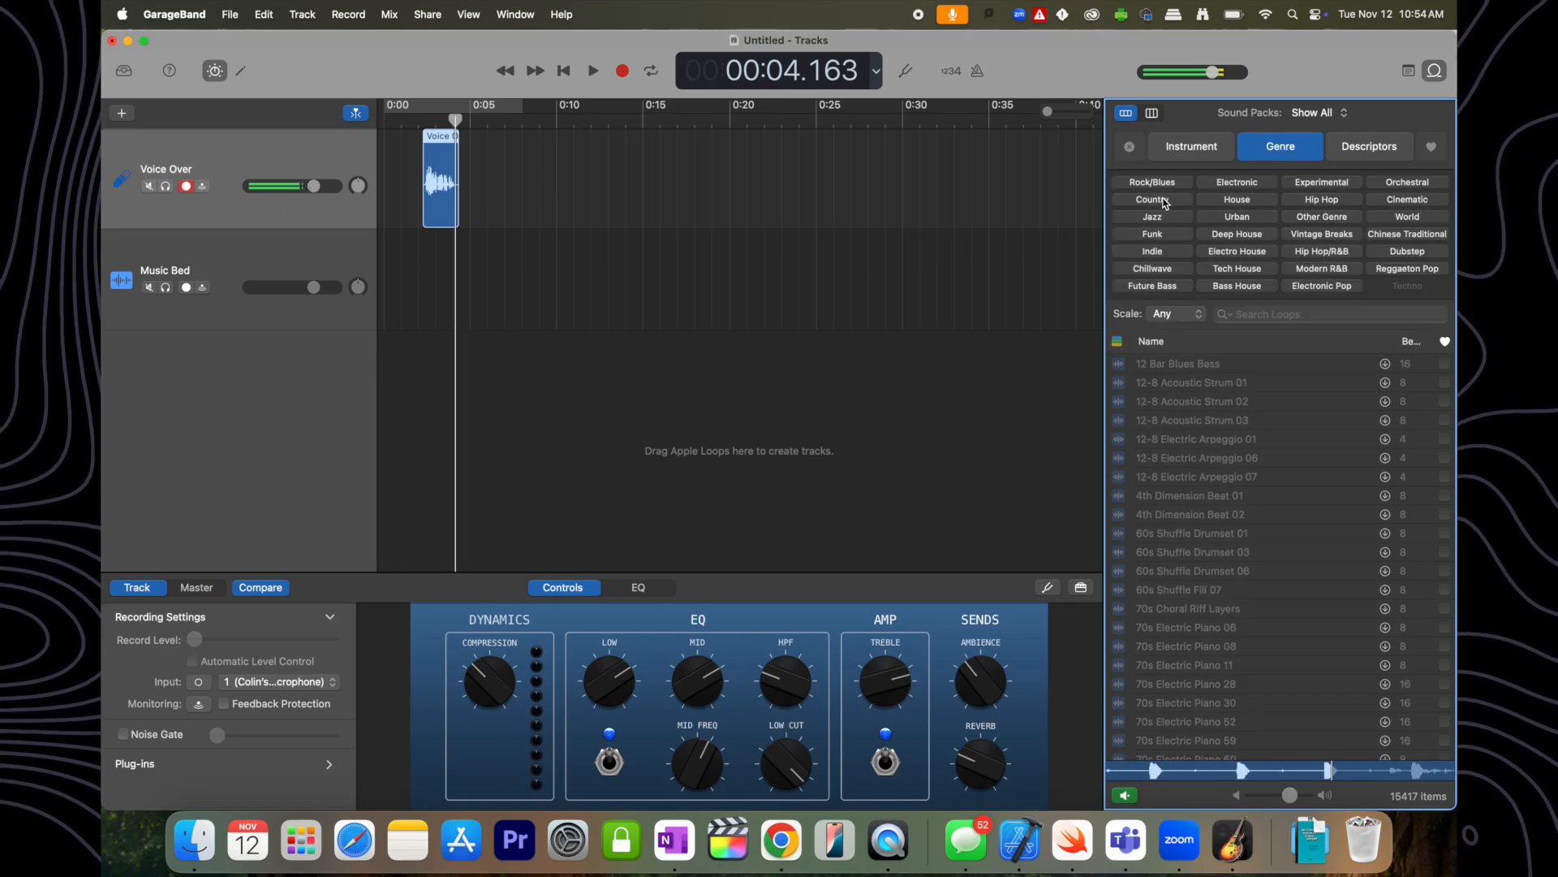
left_click(1164, 201)
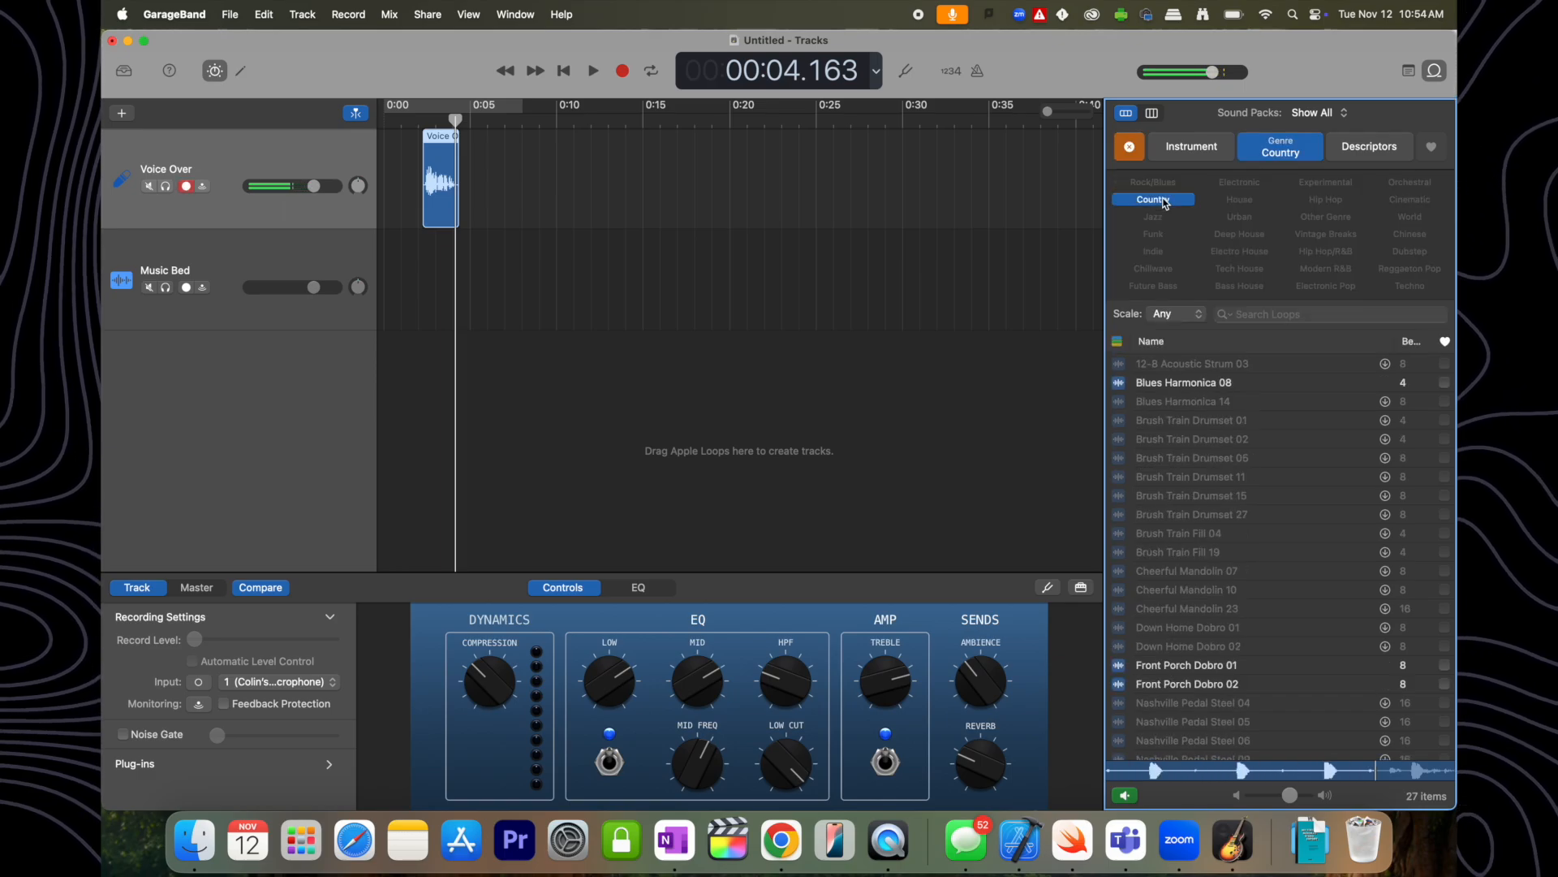
left_click(1211, 667)
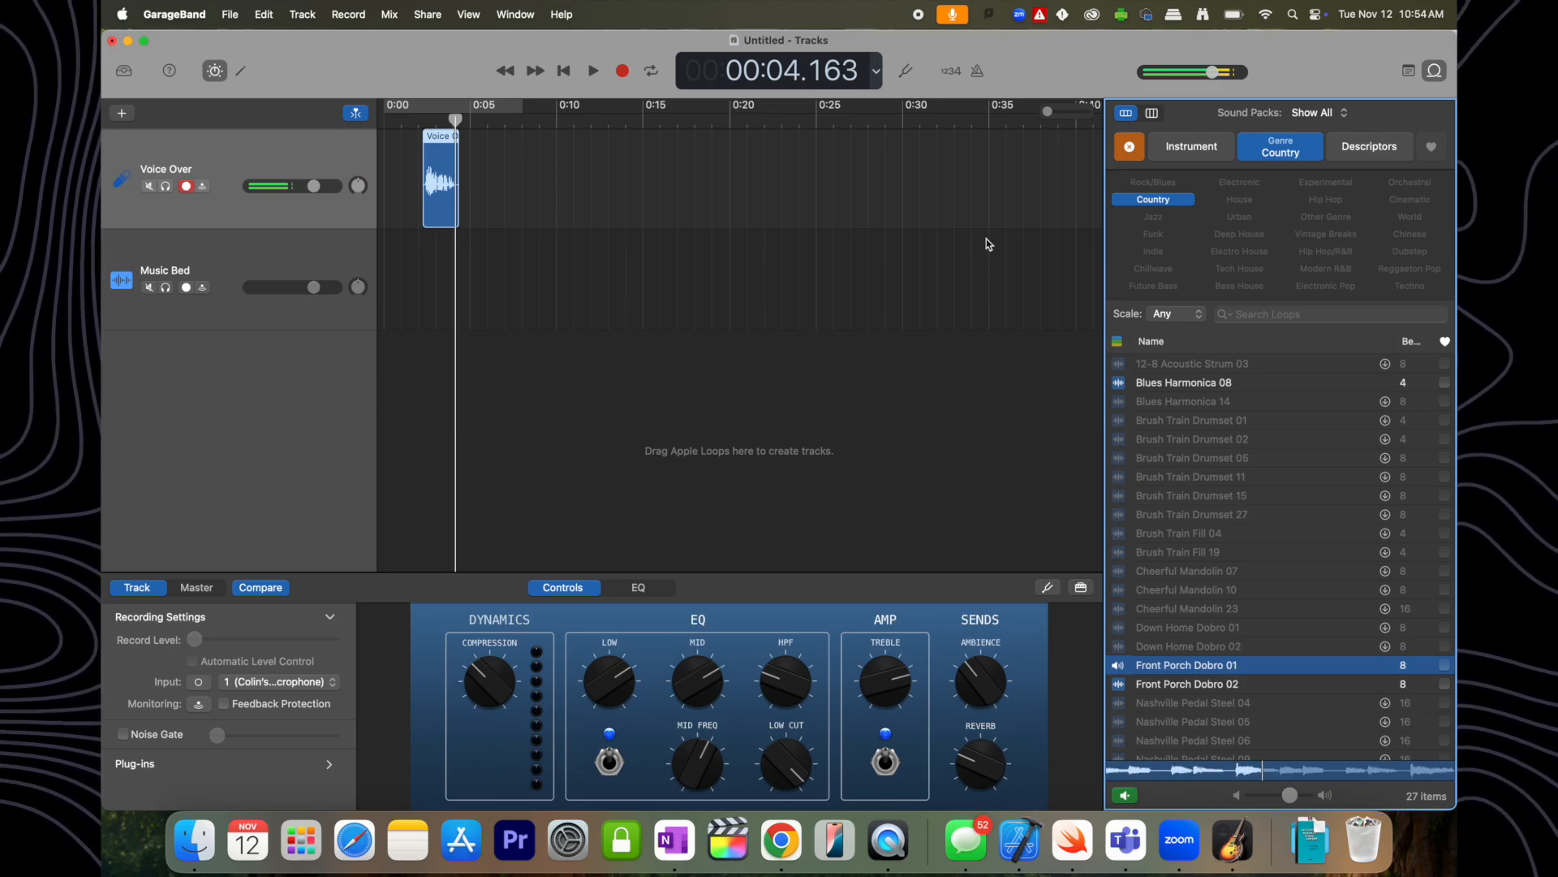
left_click(1125, 795)
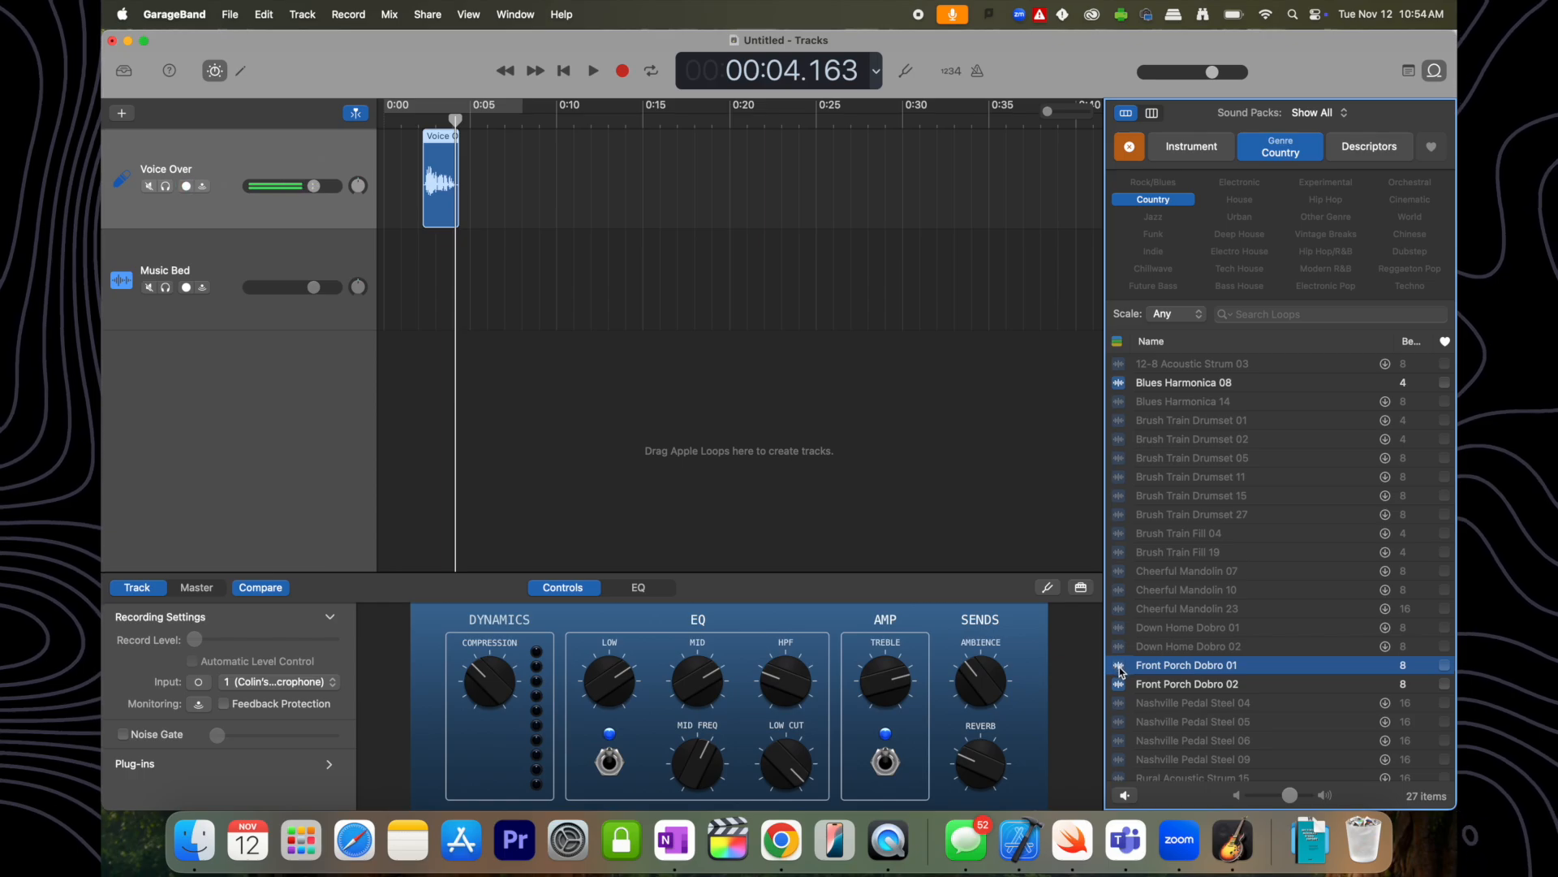
Step: Add the Front Porch Dobro 01 loop to the Music Bed track at 0:00 and play both tracks from the beginning
left_click_drag(1120, 671, 372, 319)
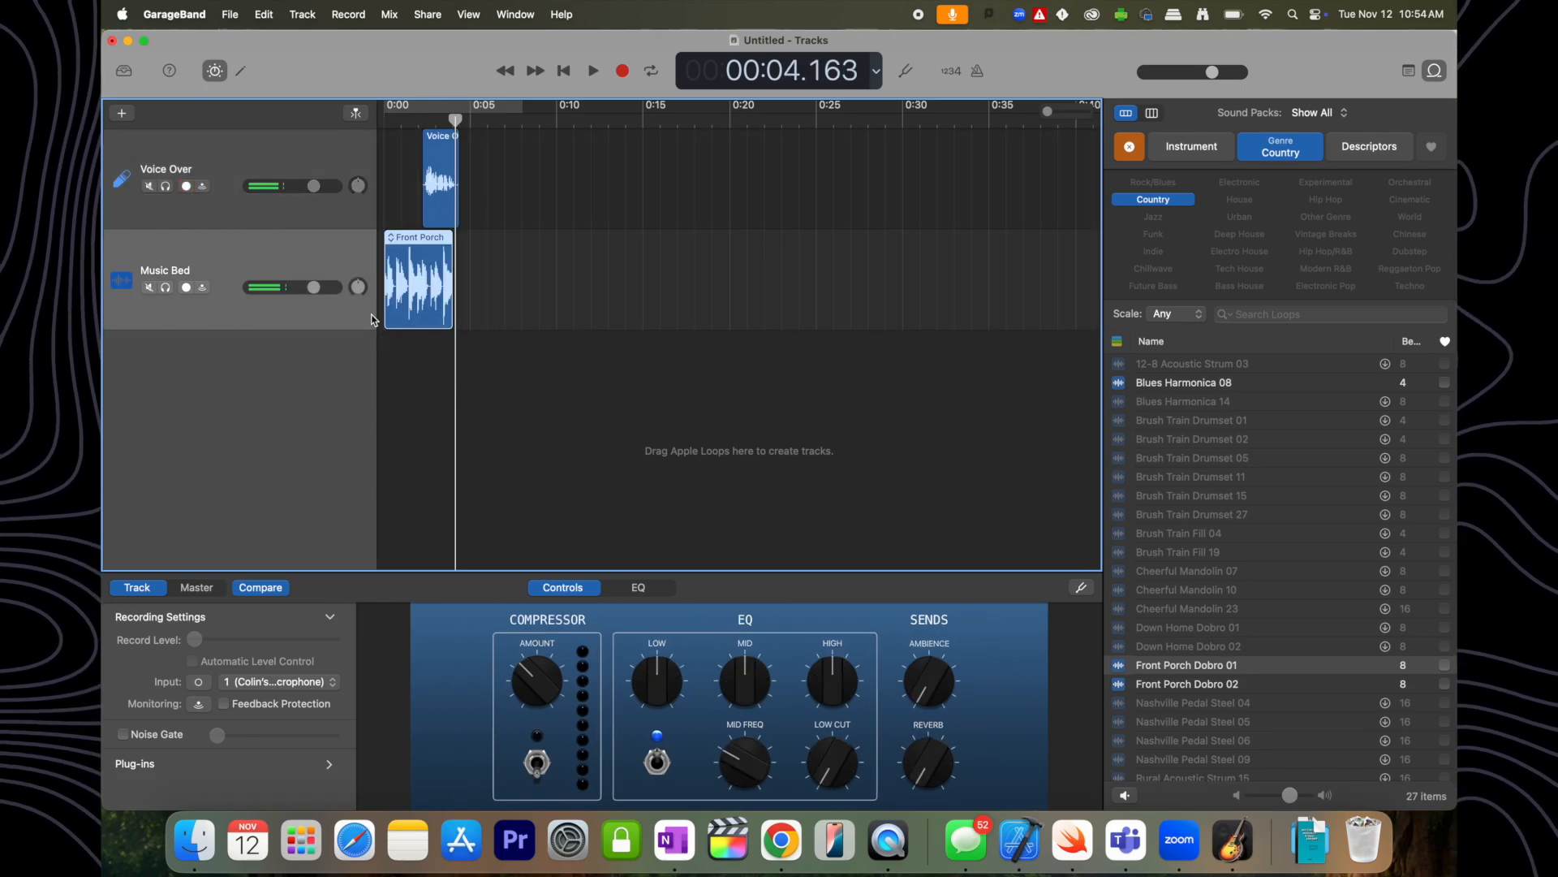
left_click_drag(454, 121, 381, 120)
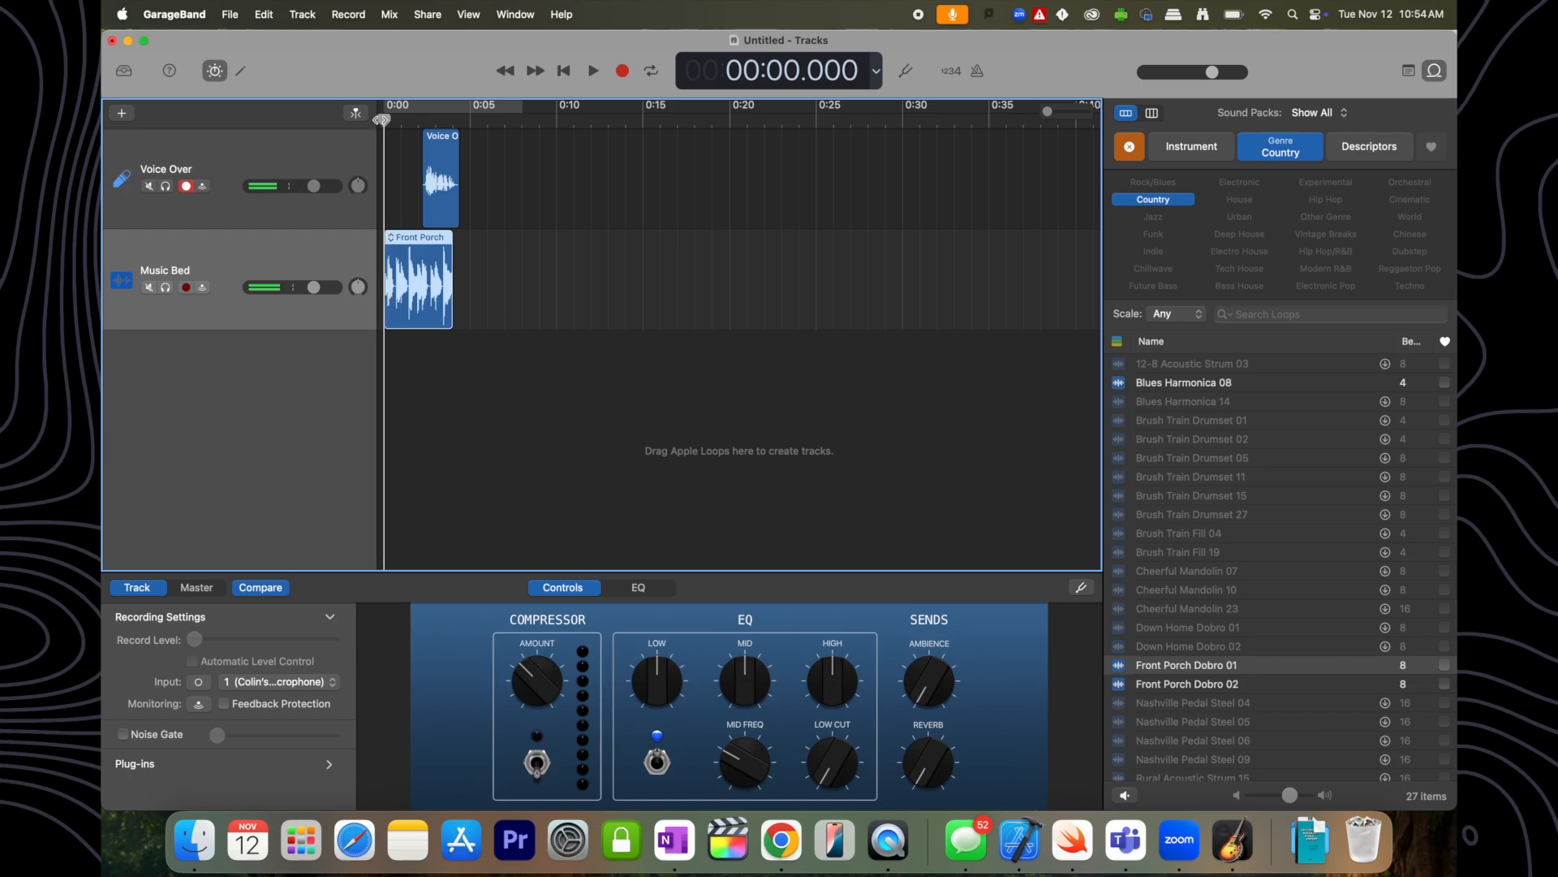
key("space")
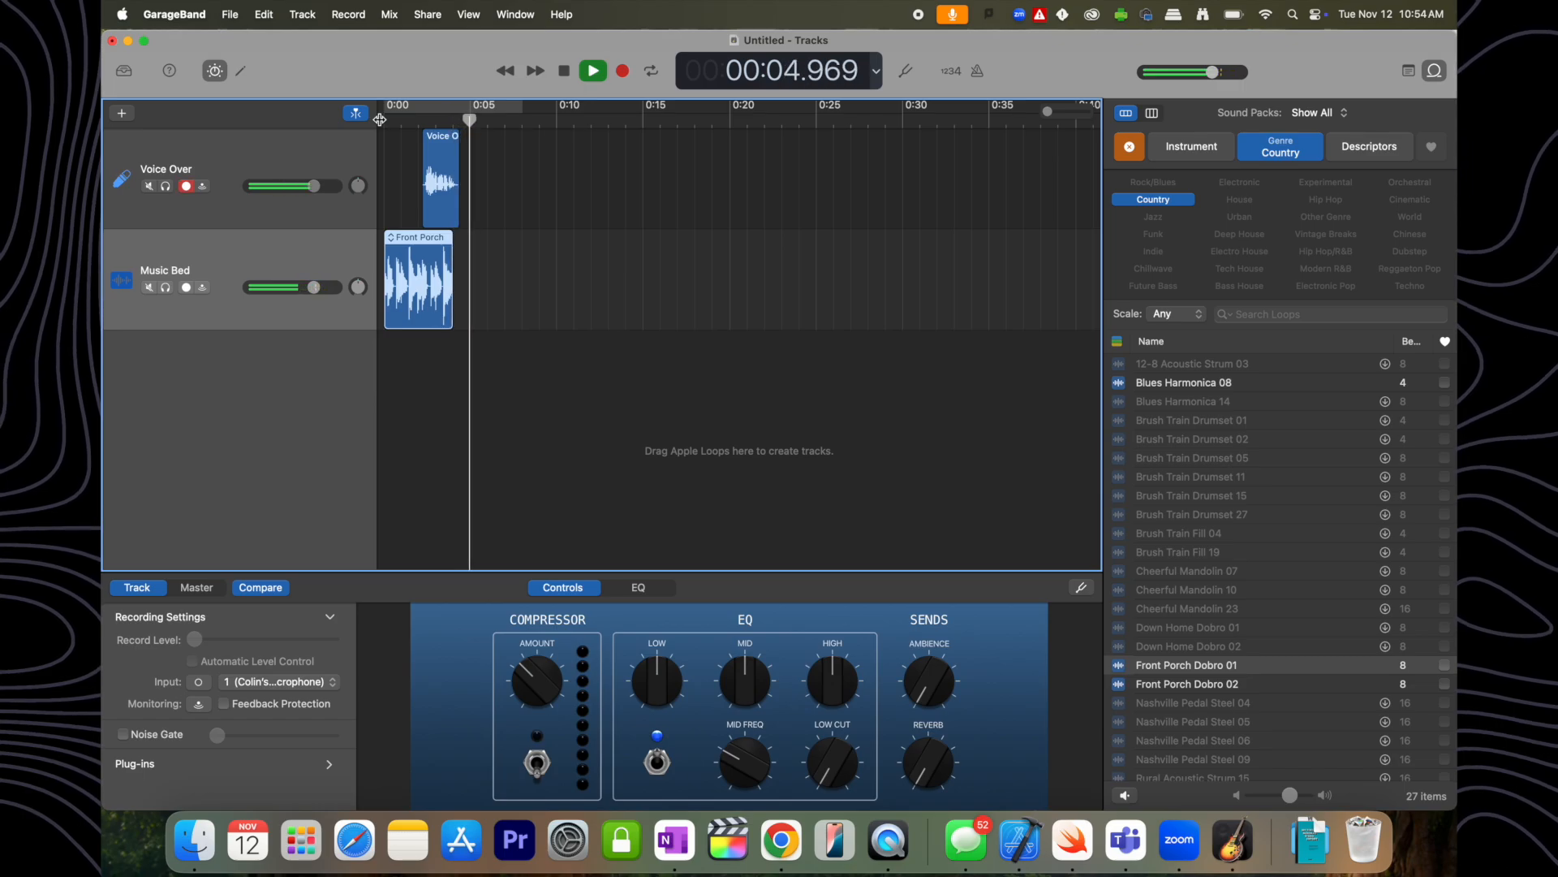
key("space")
left_click(405, 124)
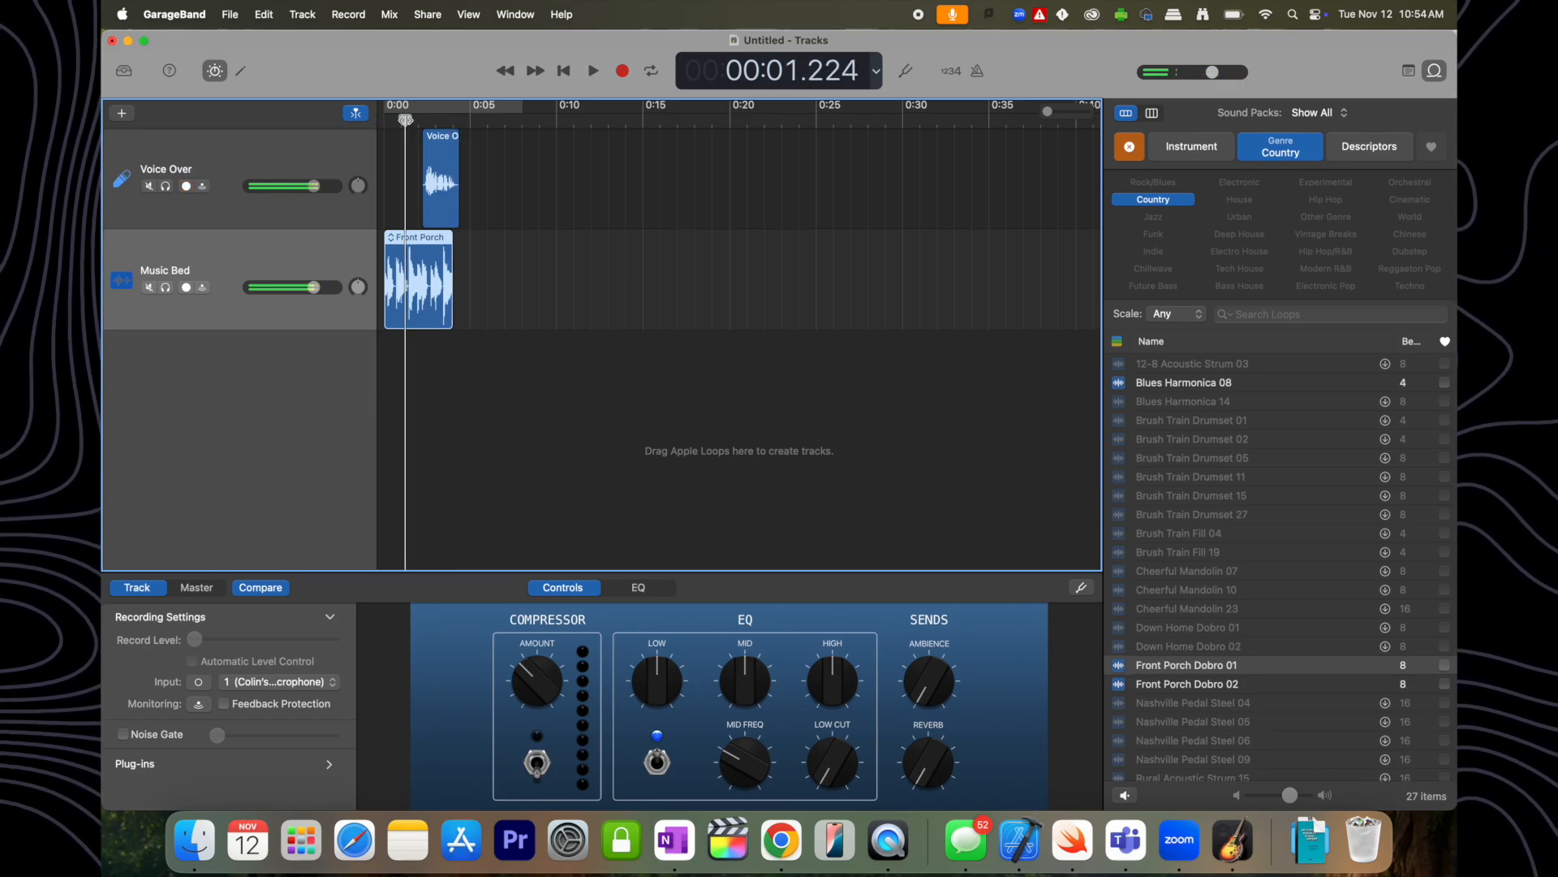
Step: Loop the Front Porch Dobro 01 region on the Music Bed track out to about 0:18 and listen to the repeats
key("space")
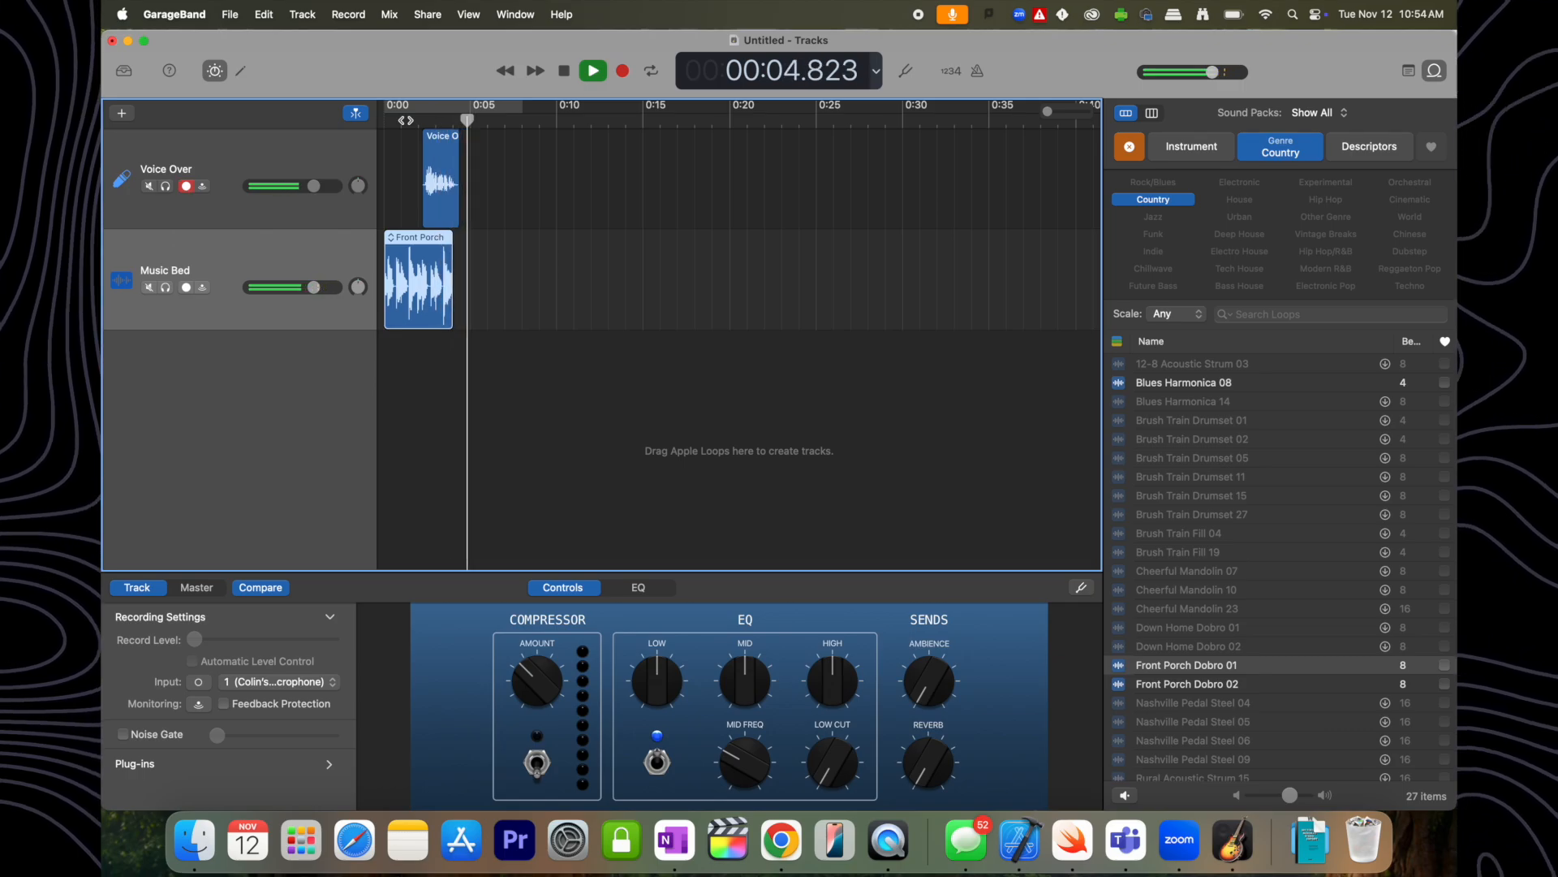
key("space")
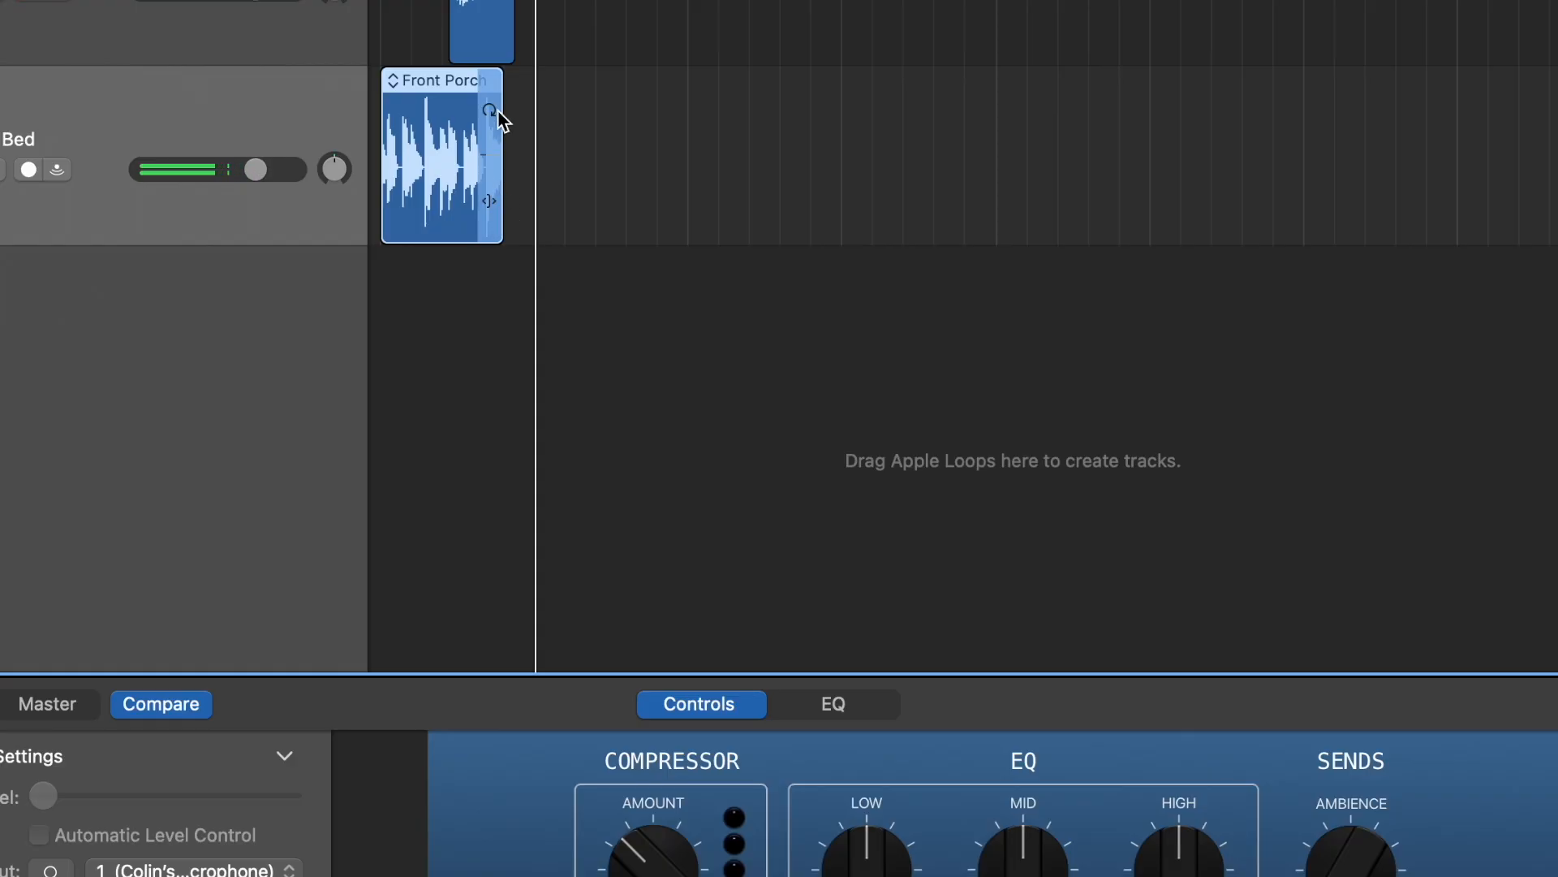
left_click_drag(498, 111, 942, 243)
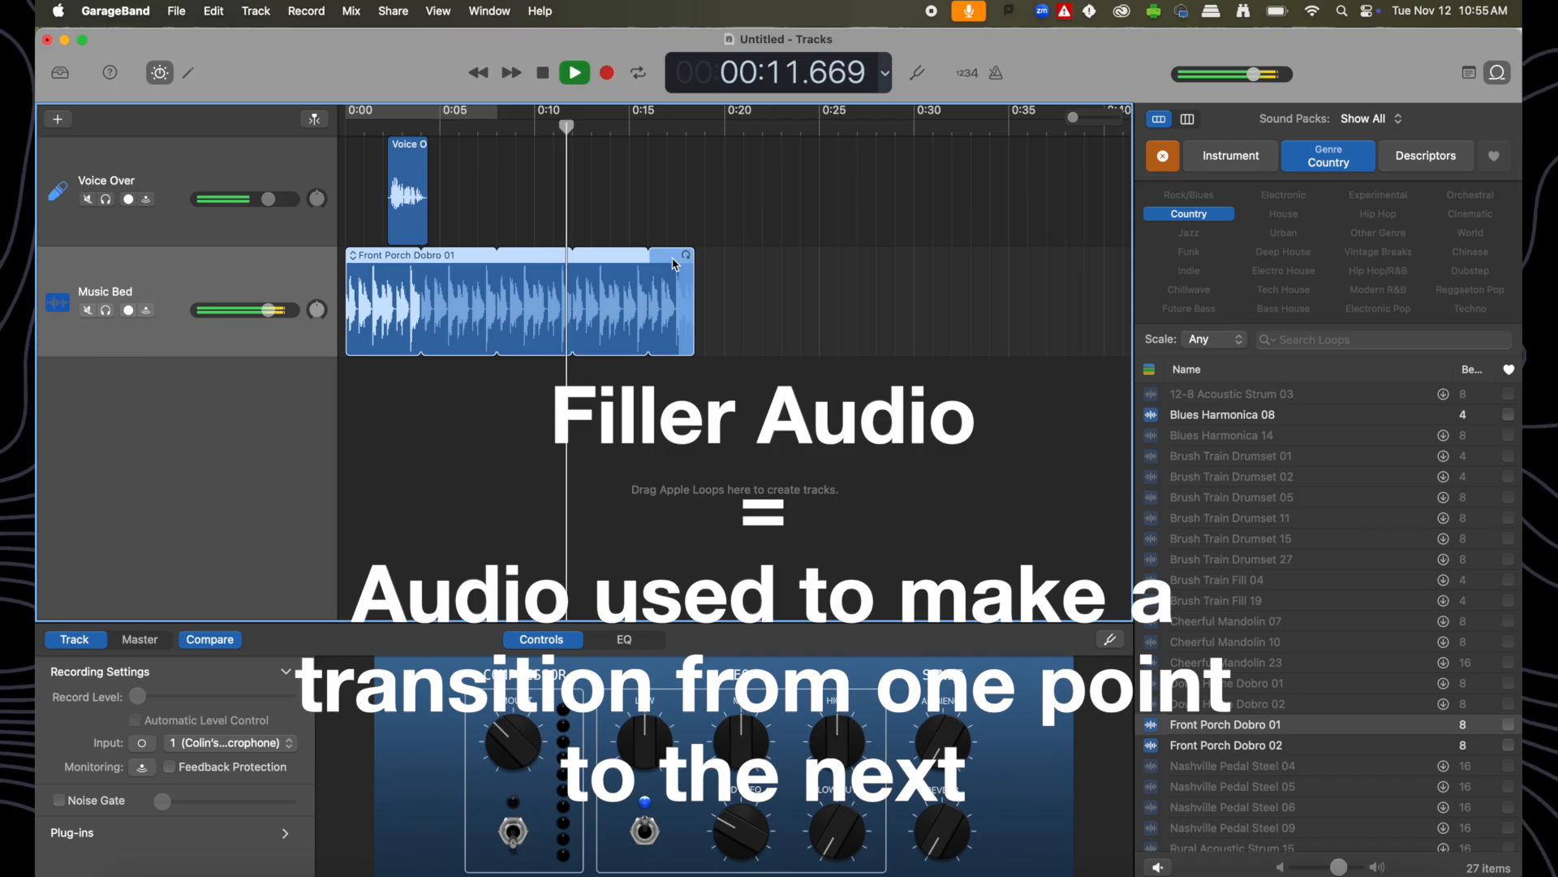
key("space")
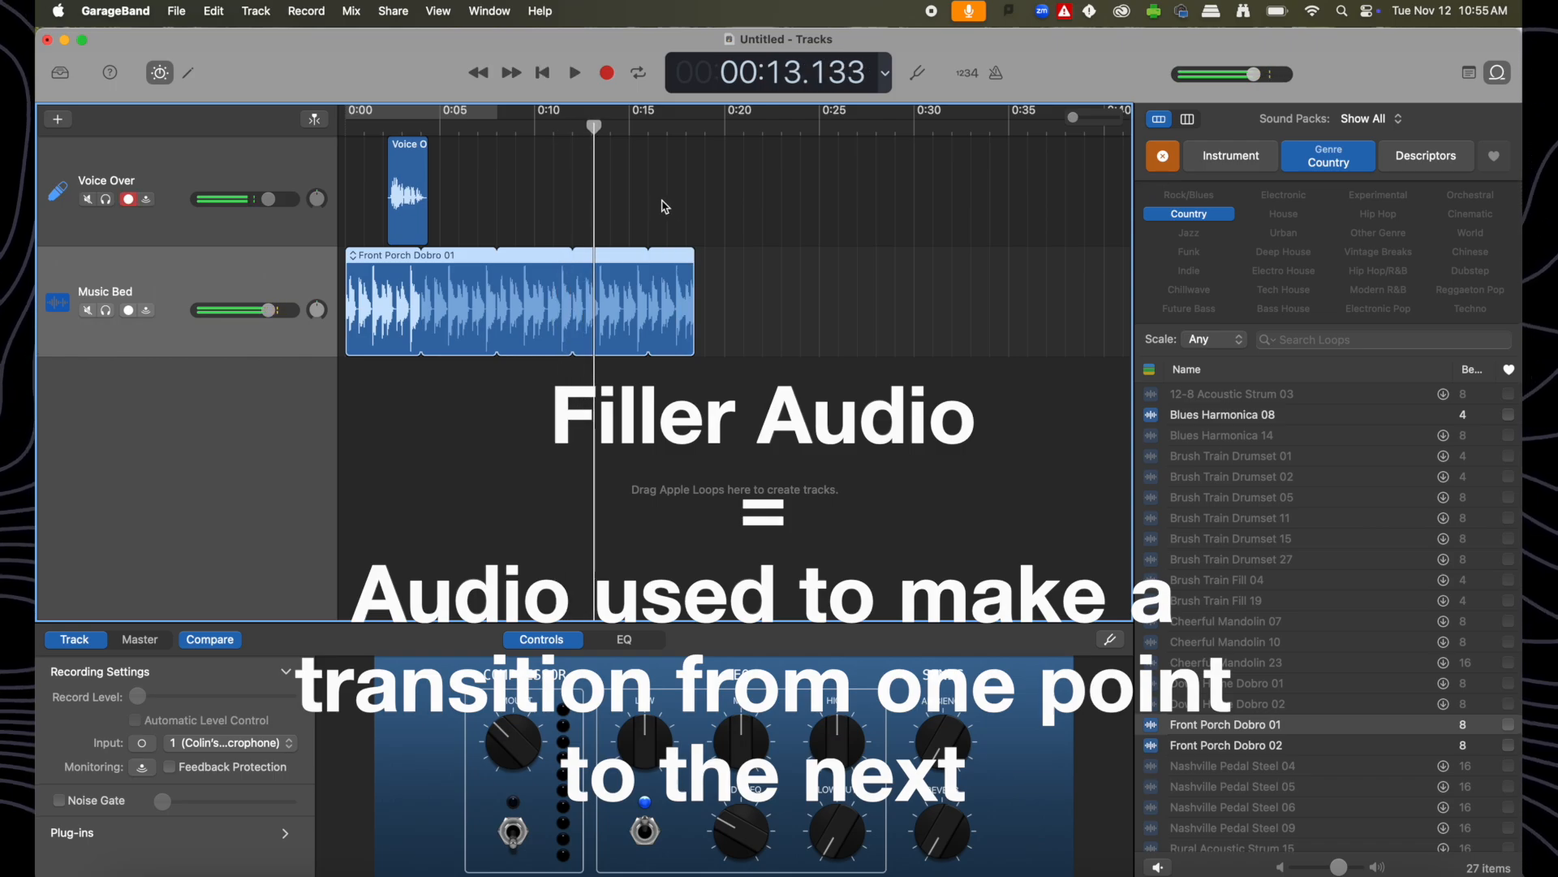
Step: Shorten the looped Front Porch Dobro 01 region to about 0:07 and play both tracks from the beginning
left_click_drag(693, 280, 475, 307)
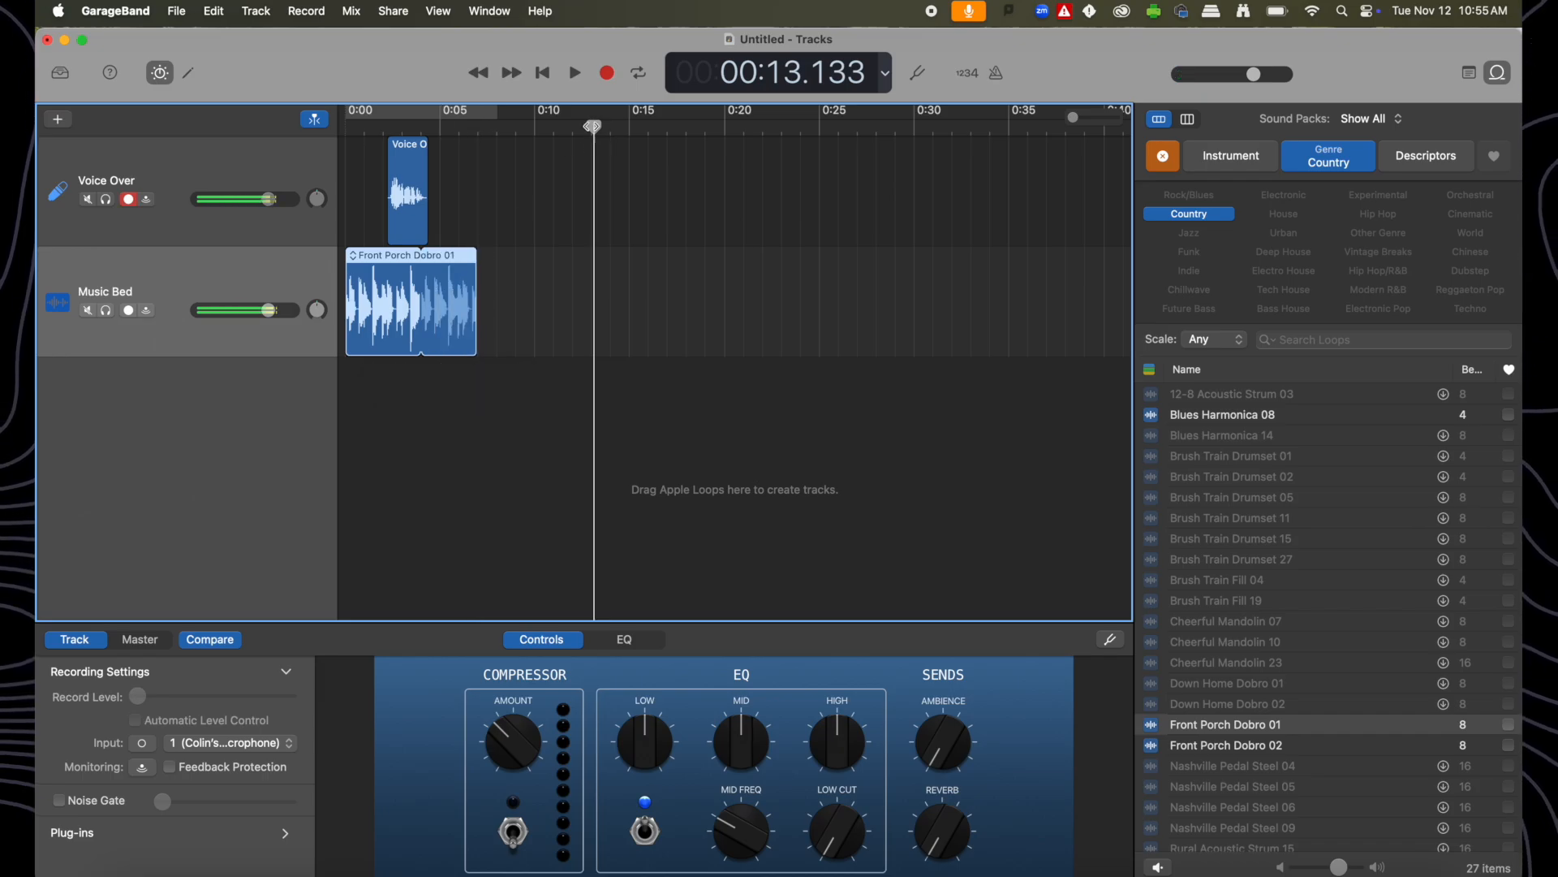
left_click_drag(593, 127, 341, 128)
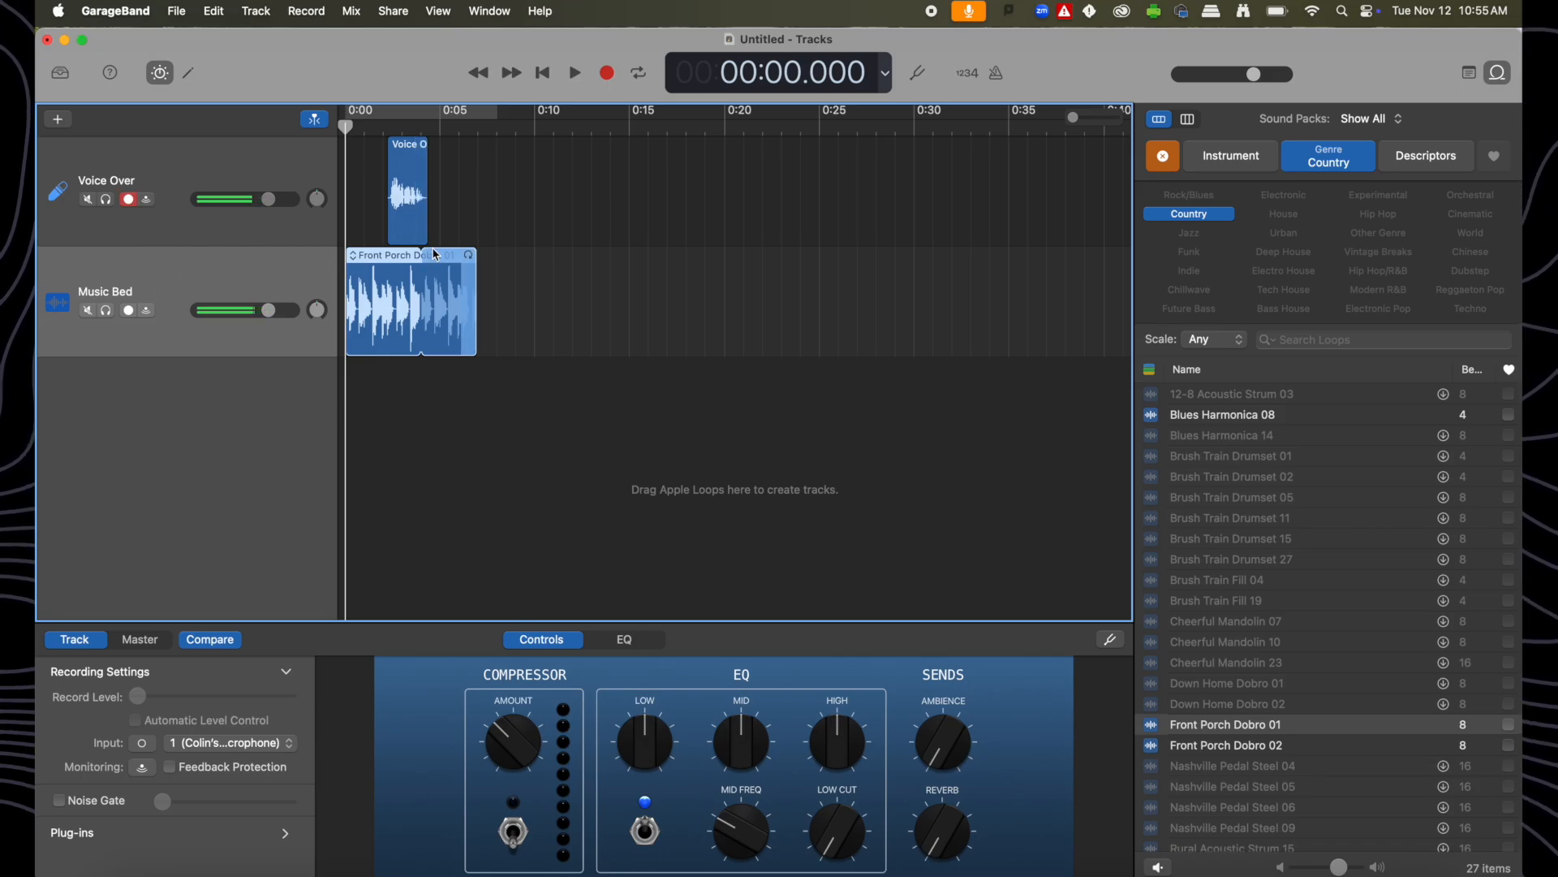
key("space")
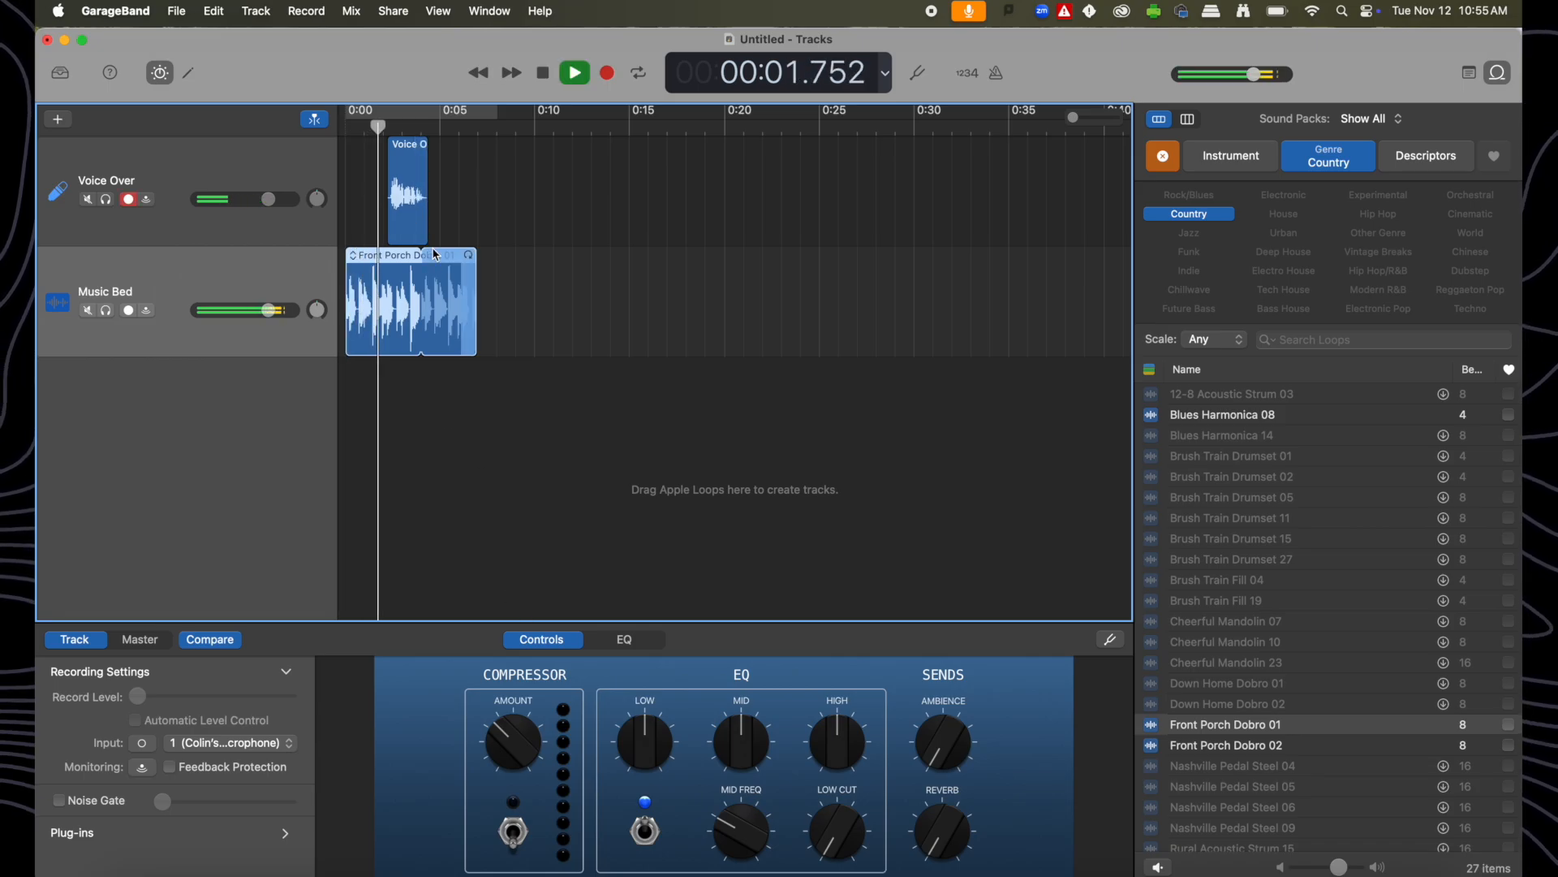
key("space")
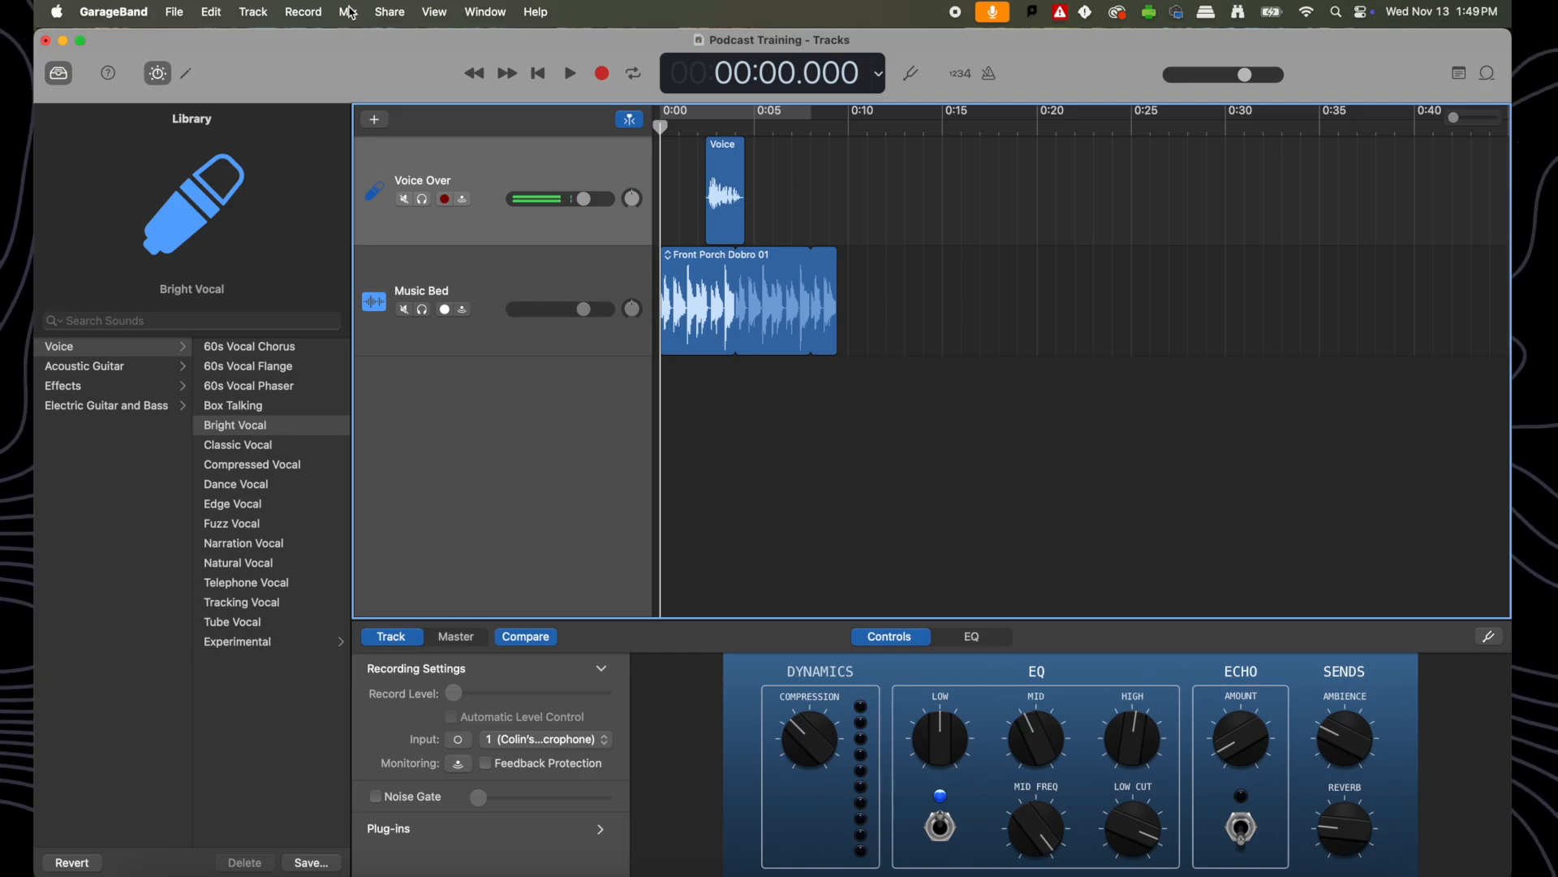
Step: Show the automation curves on the project's tracks
left_click(350, 12)
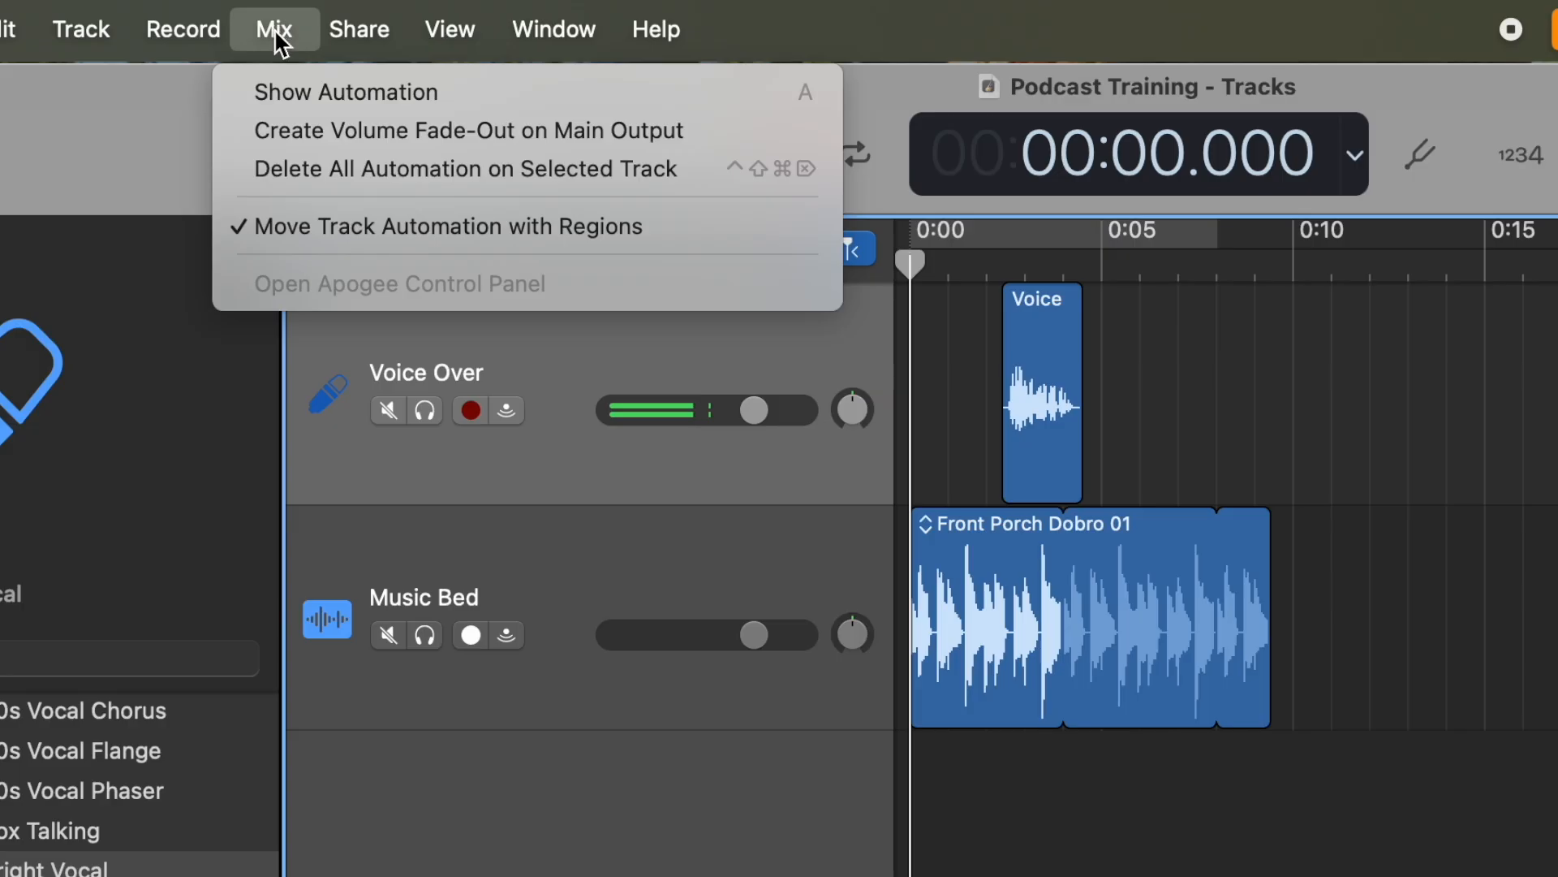
left_click(285, 31)
left_click(284, 31)
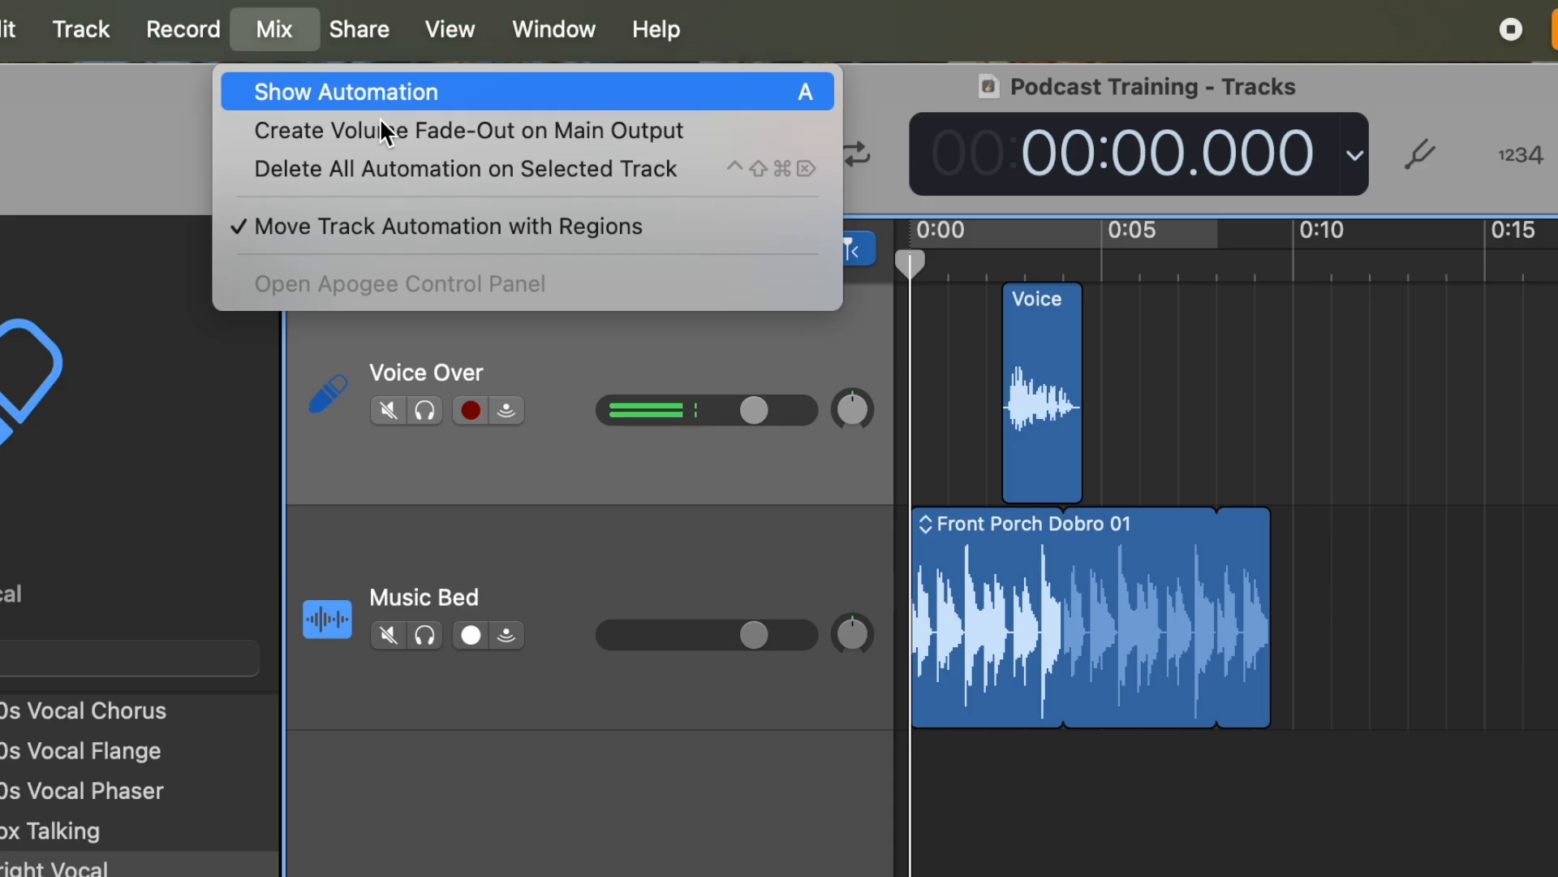
left_click(378, 94)
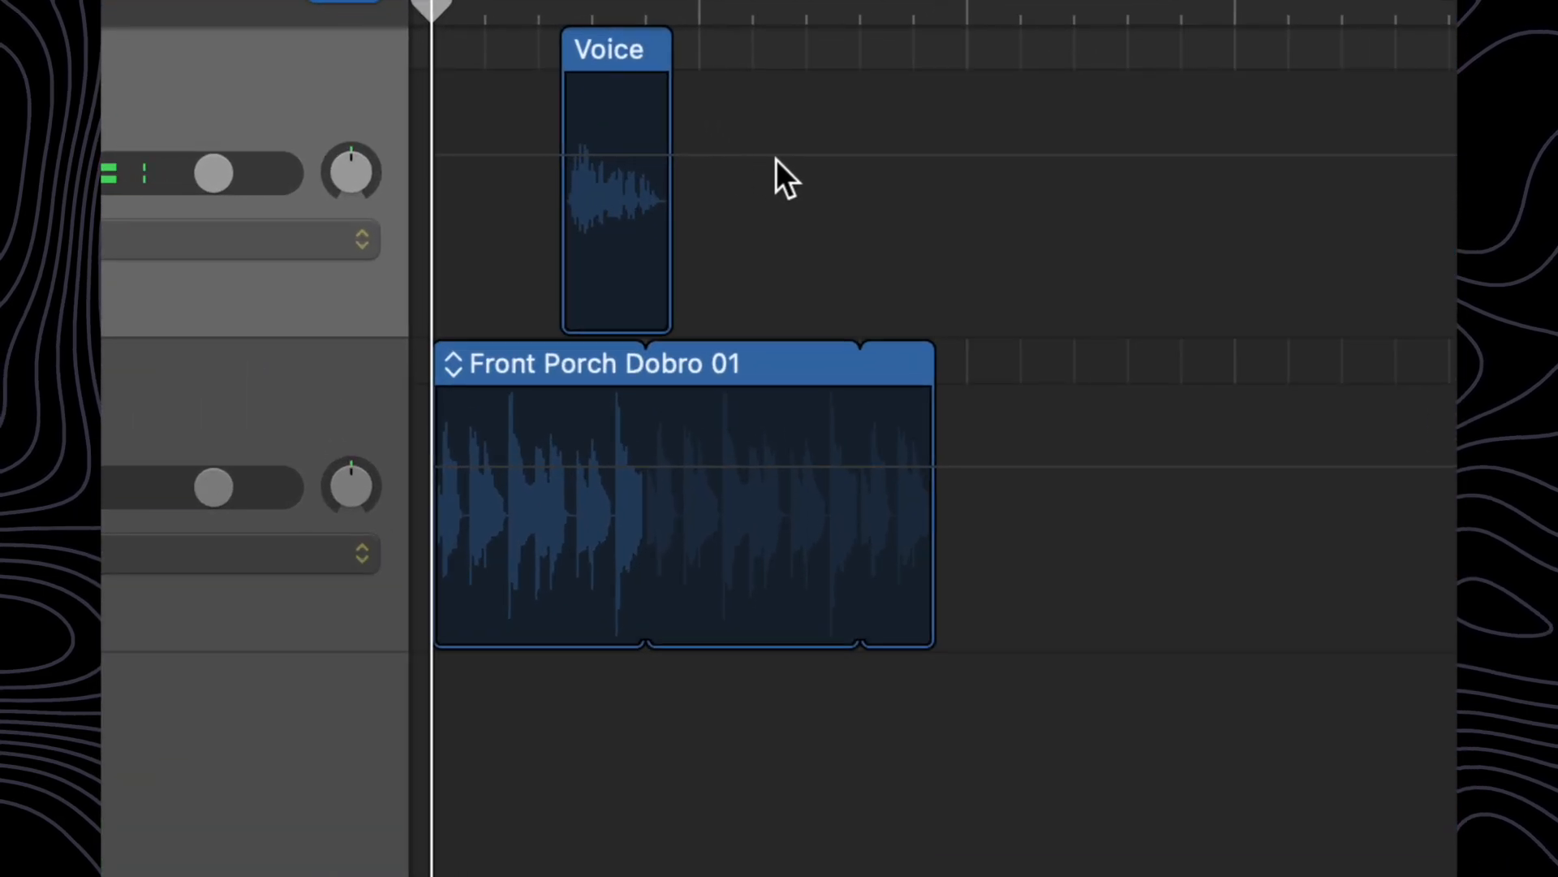
Step: Add a pair of volume automation points at each edge of the Voice Over clip and raise the volume between the inner points
left_click(758, 157)
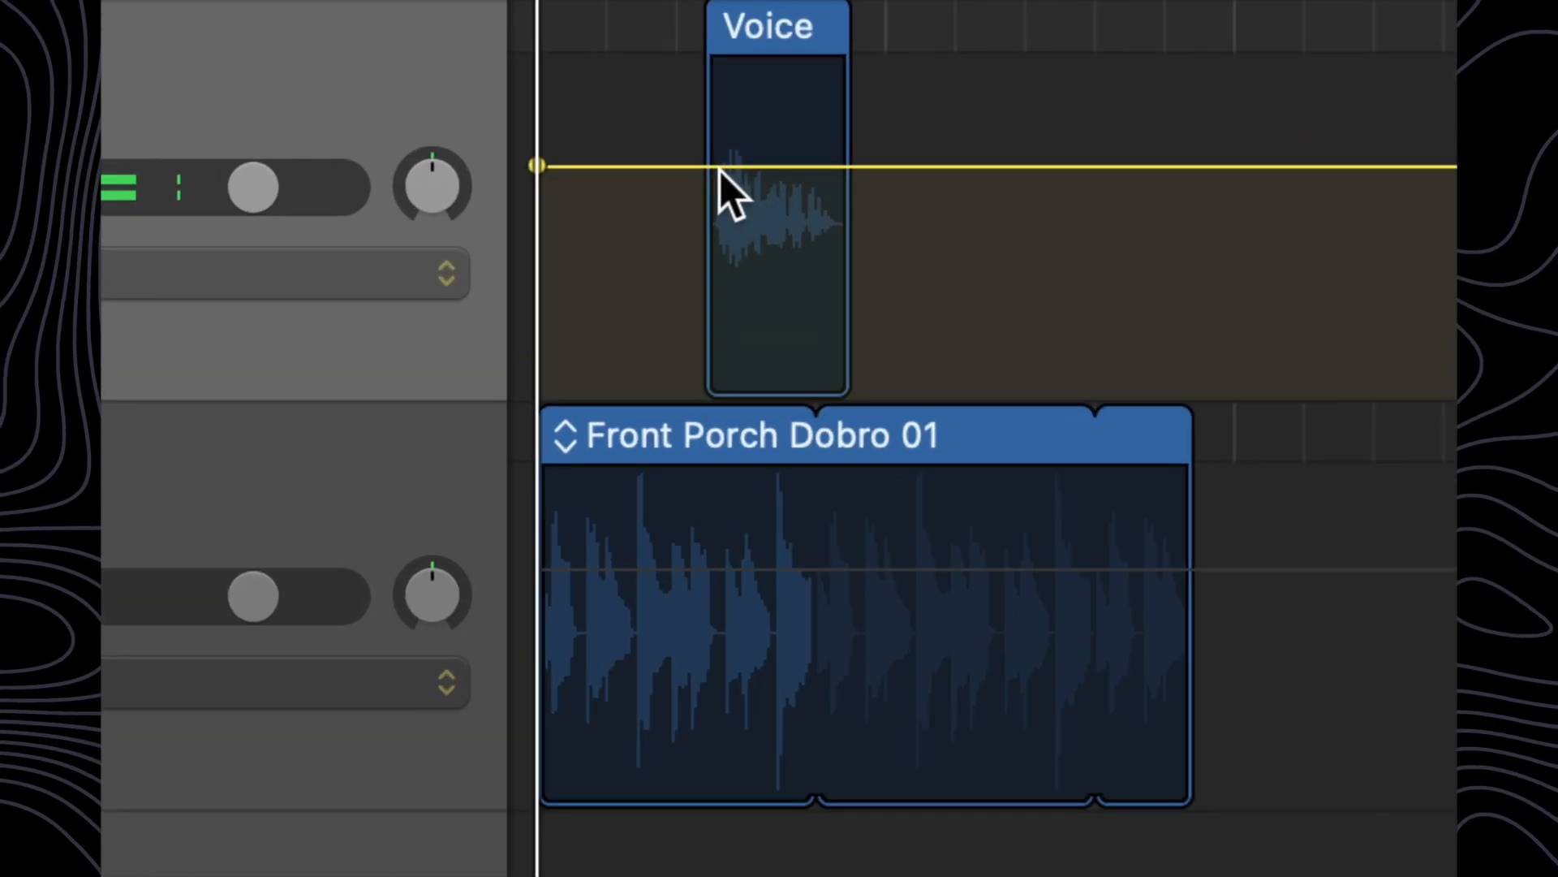
left_click(702, 167)
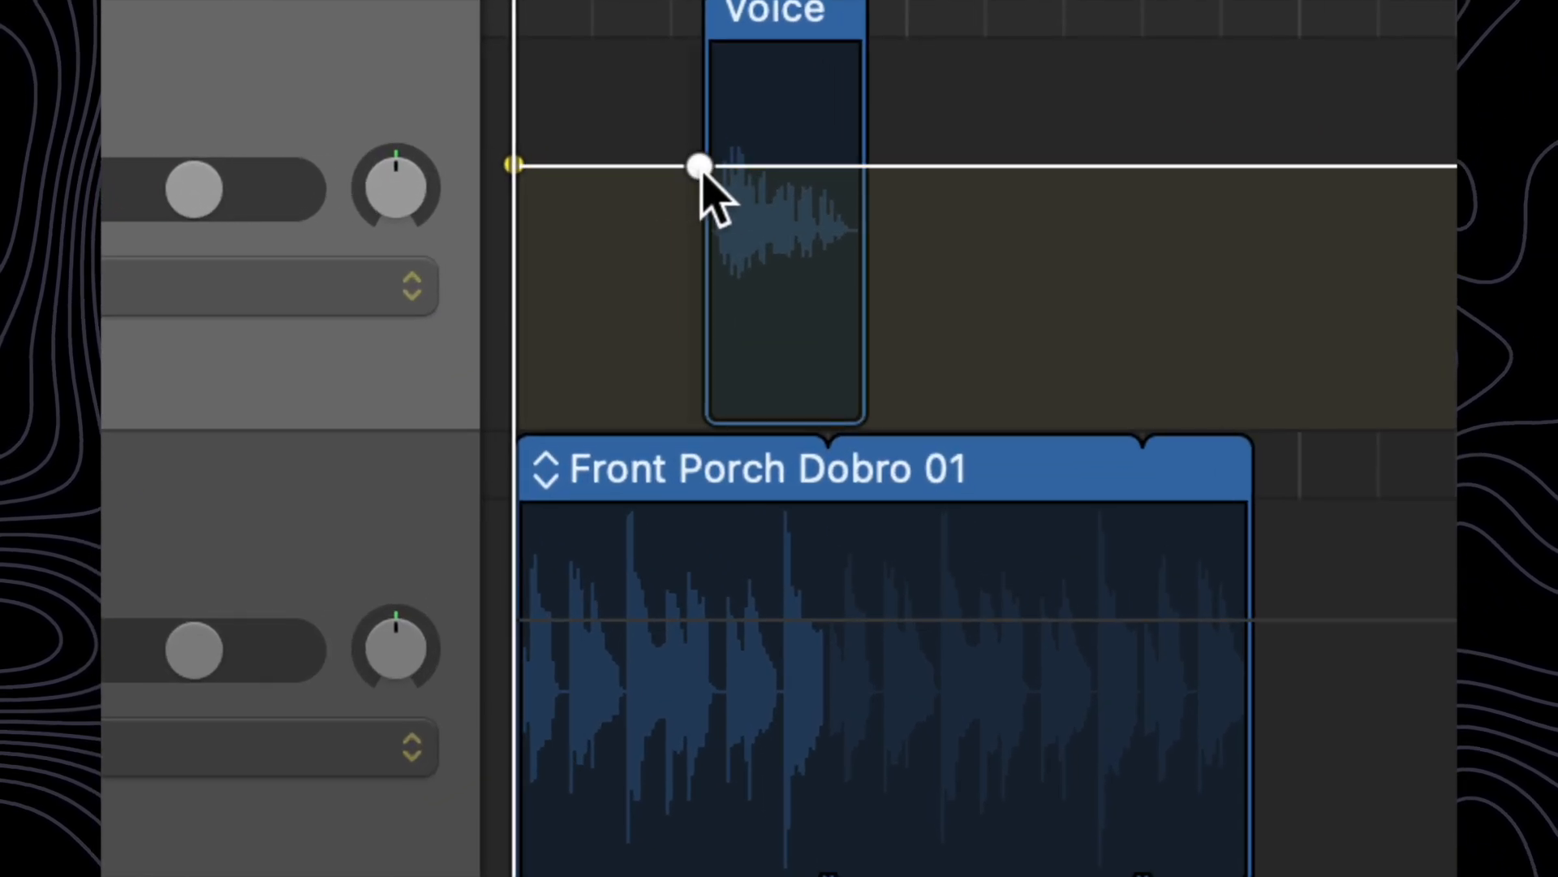
left_click(720, 166)
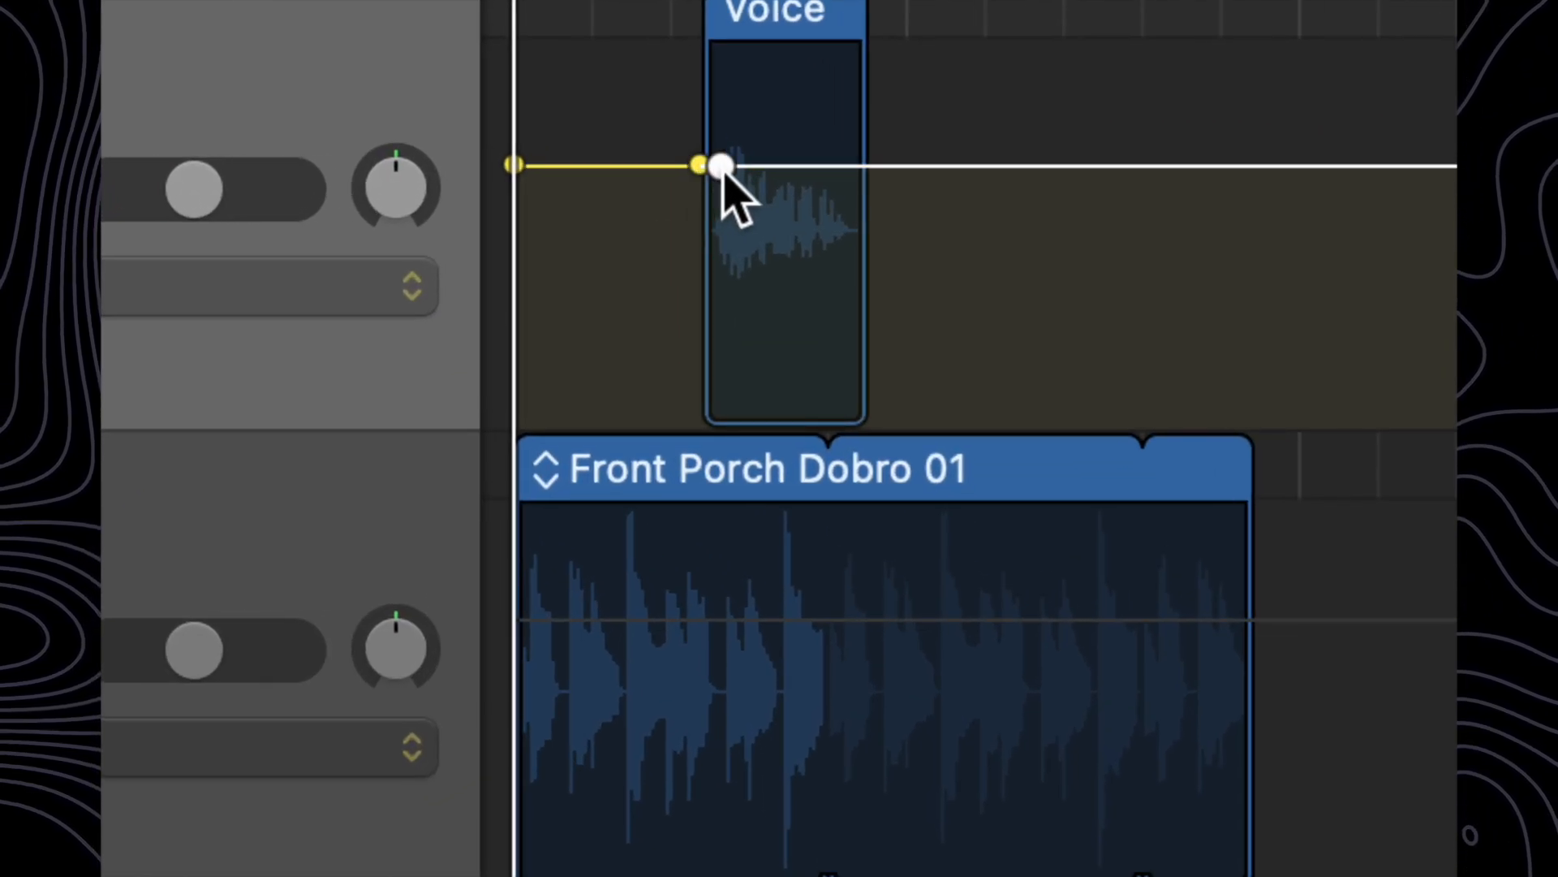
left_click(857, 167)
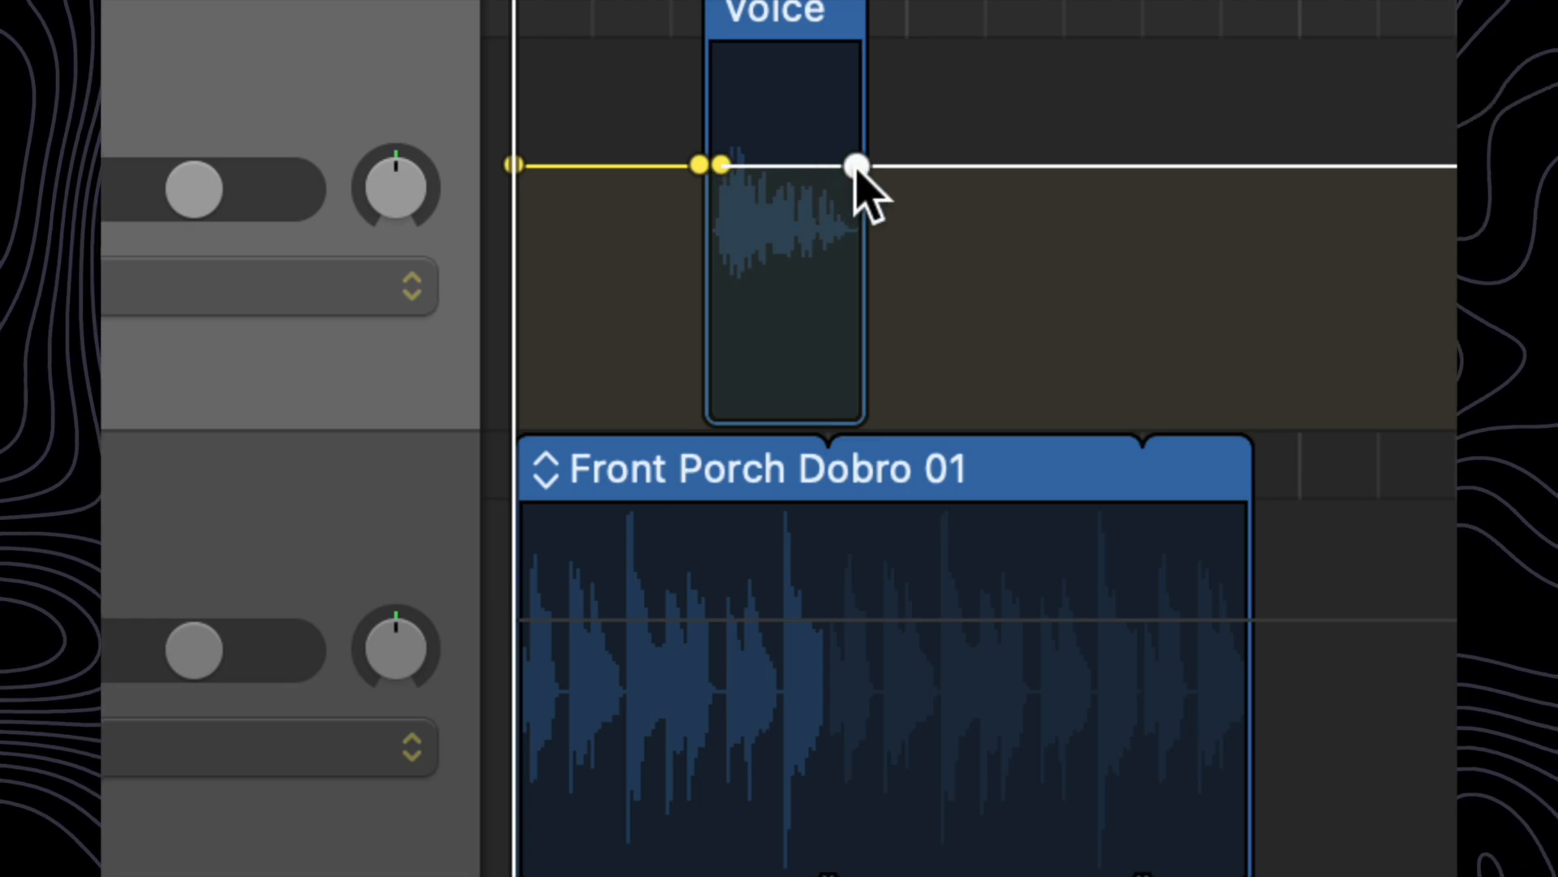
left_click(877, 167)
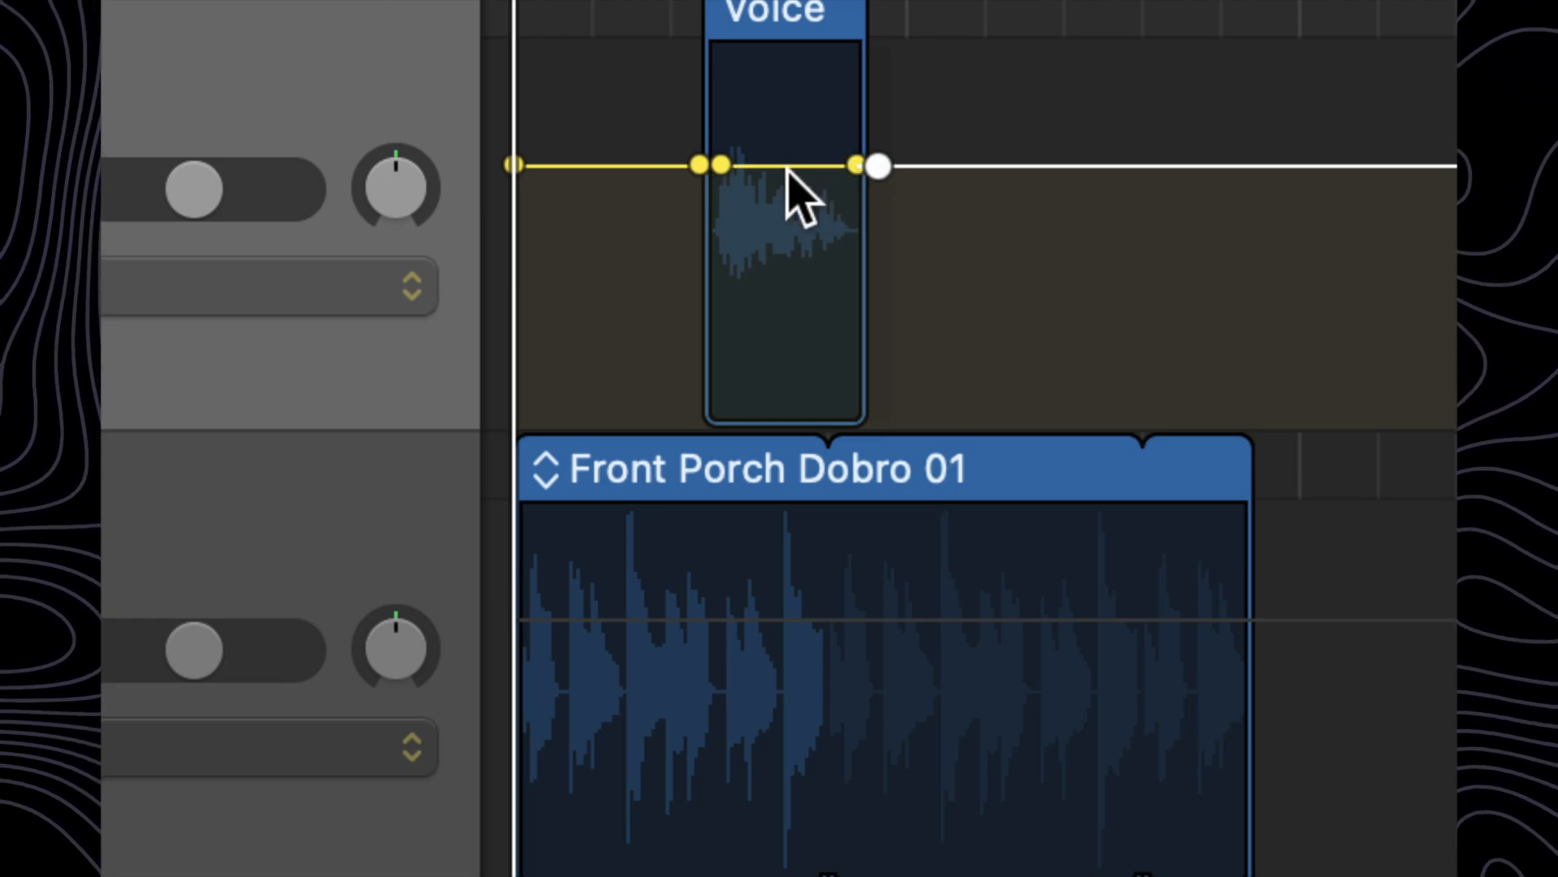
left_click_drag(783, 166, 783, 55)
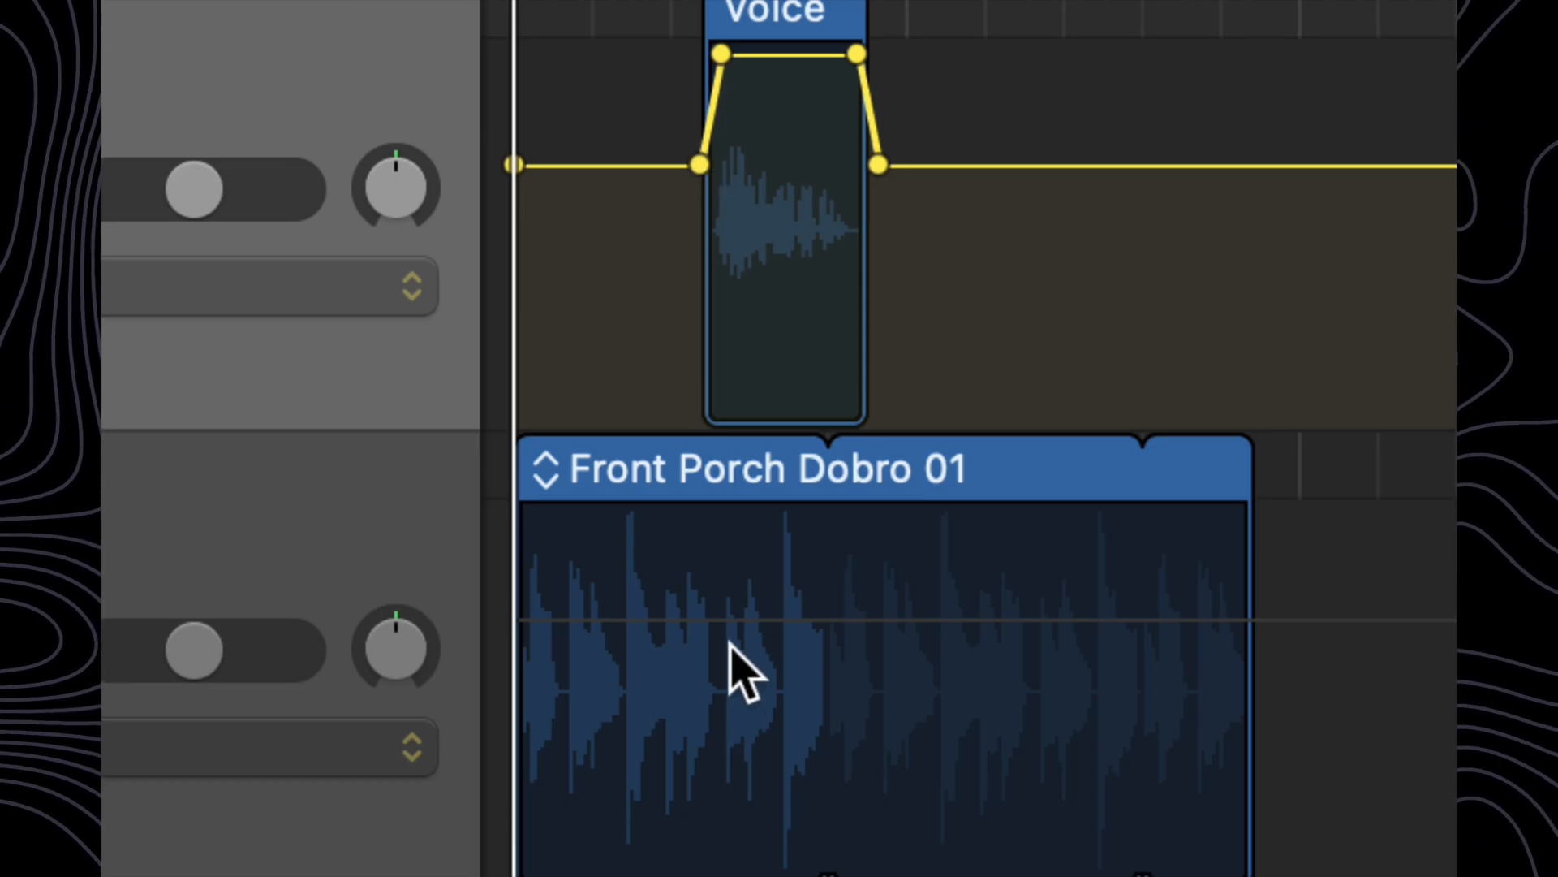
Step: Select the Front Porch Dobro 01 region and activate the volume automation line on the Music Bed track
scroll(631, 650, "down", 1)
scroll(629, 649, "up", 1)
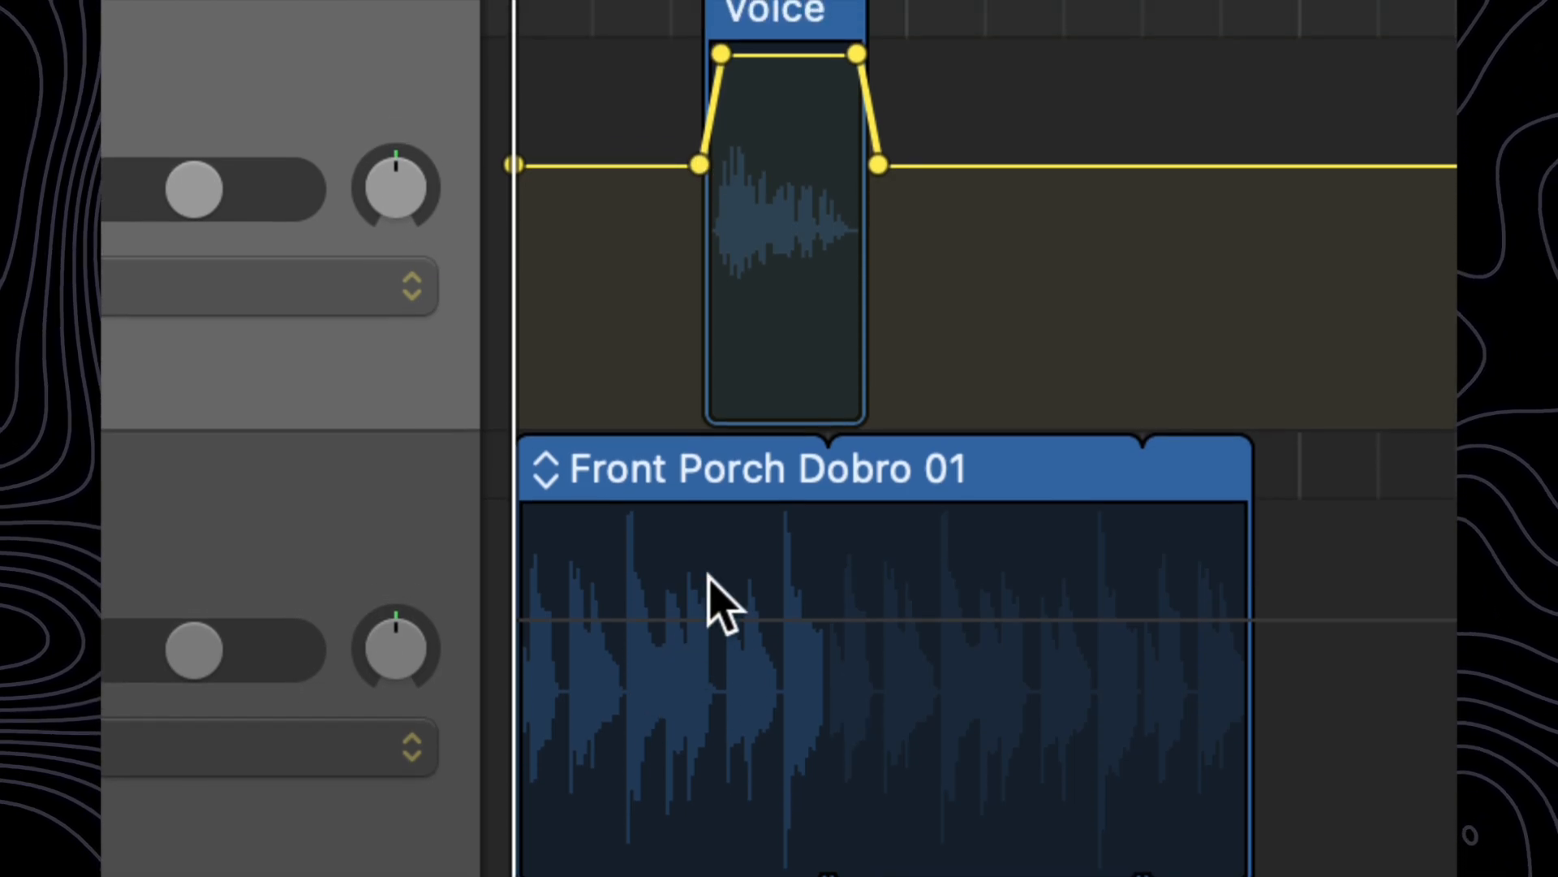
left_click(678, 479)
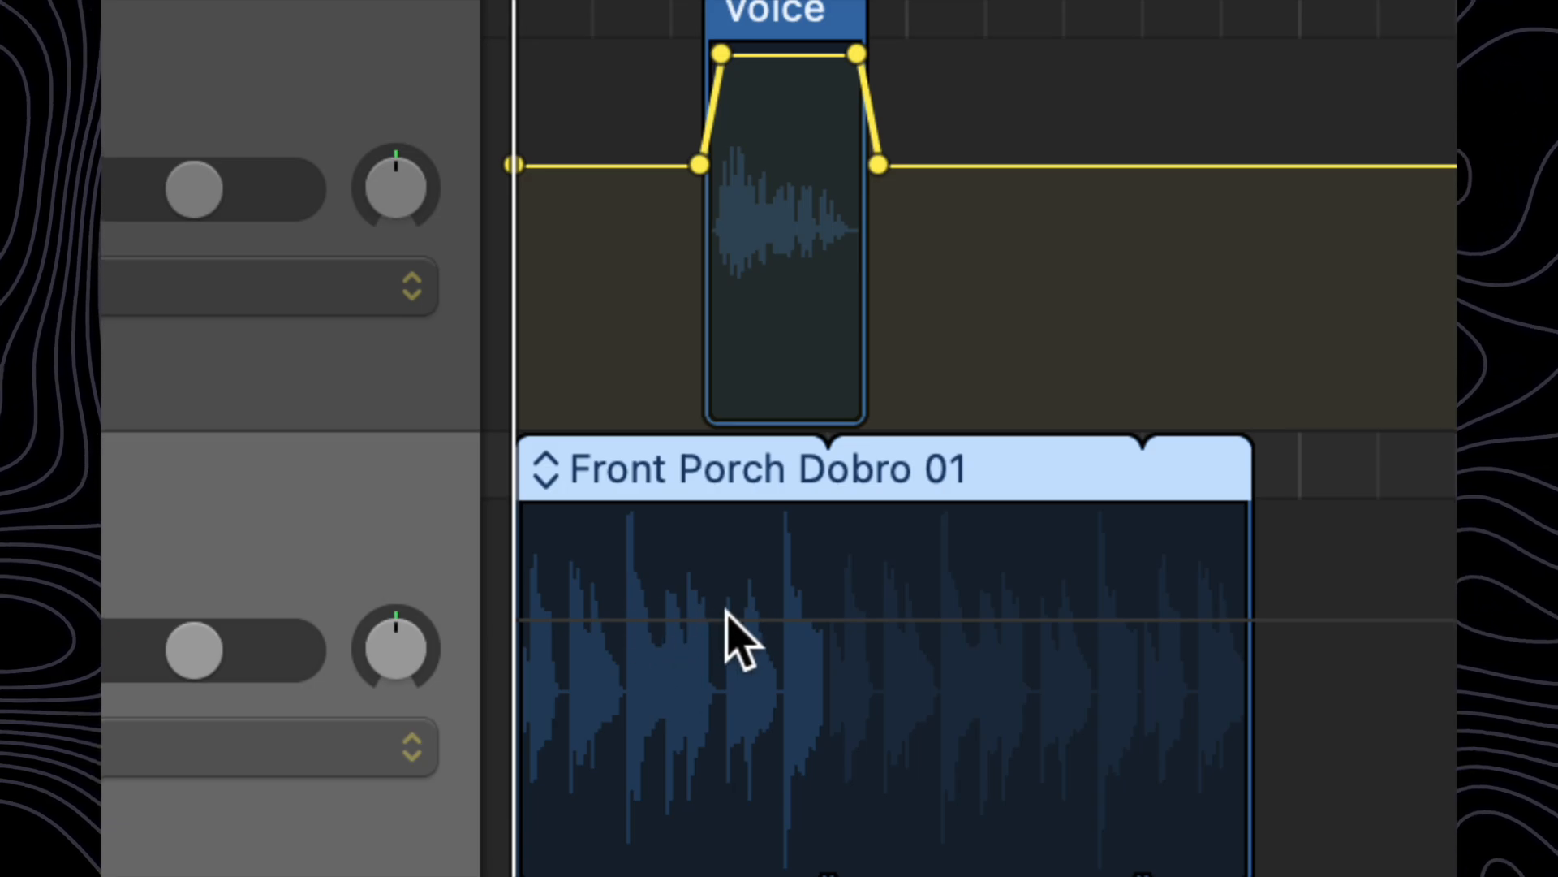
left_click(673, 617)
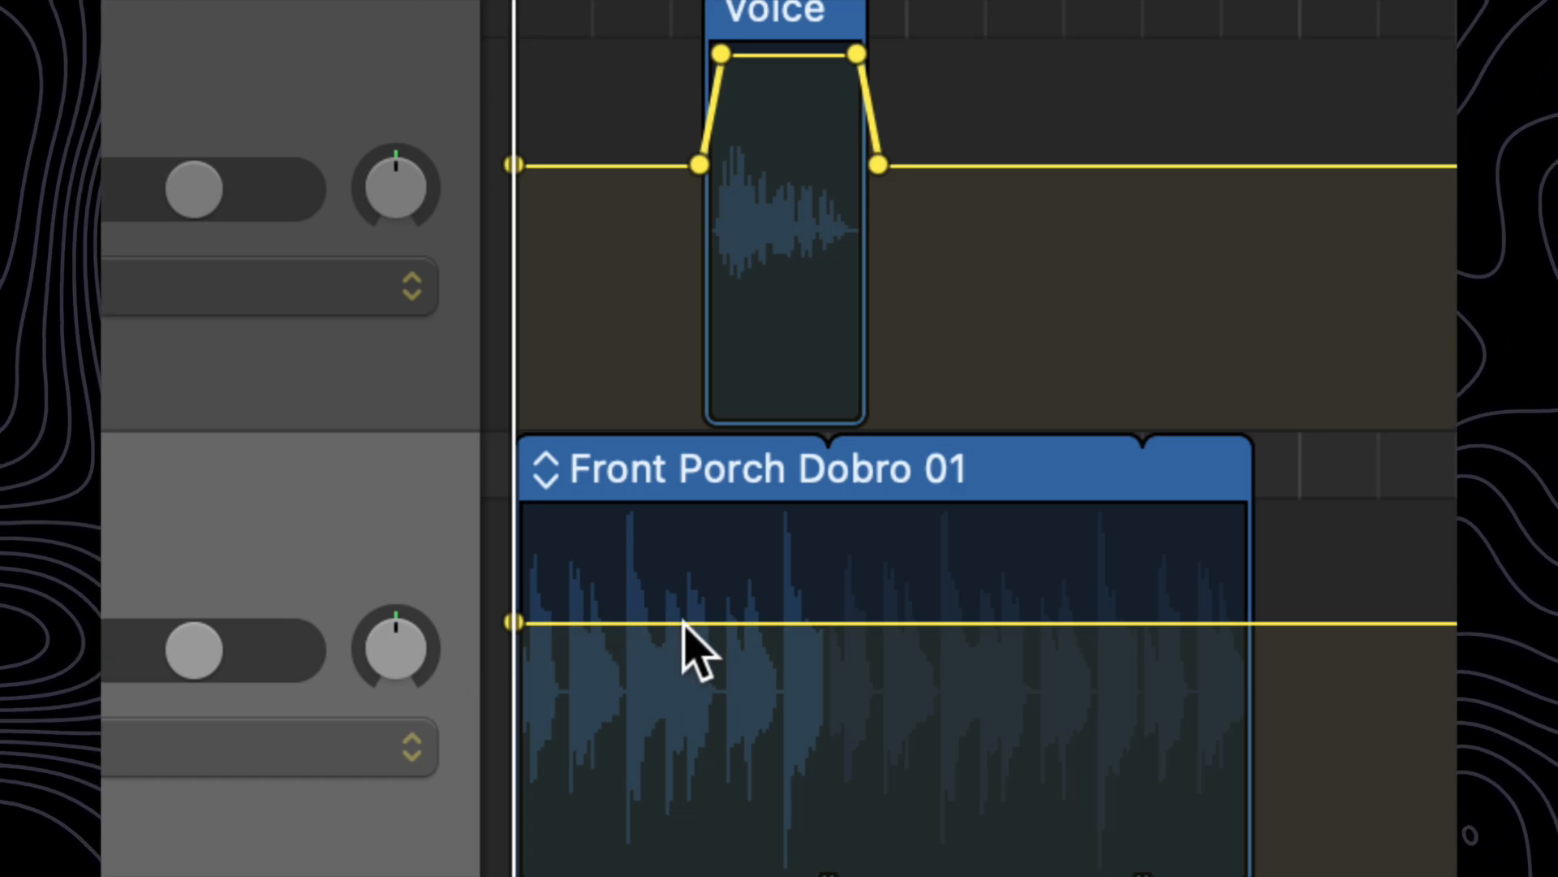
scroll(793, 139, "up", 2)
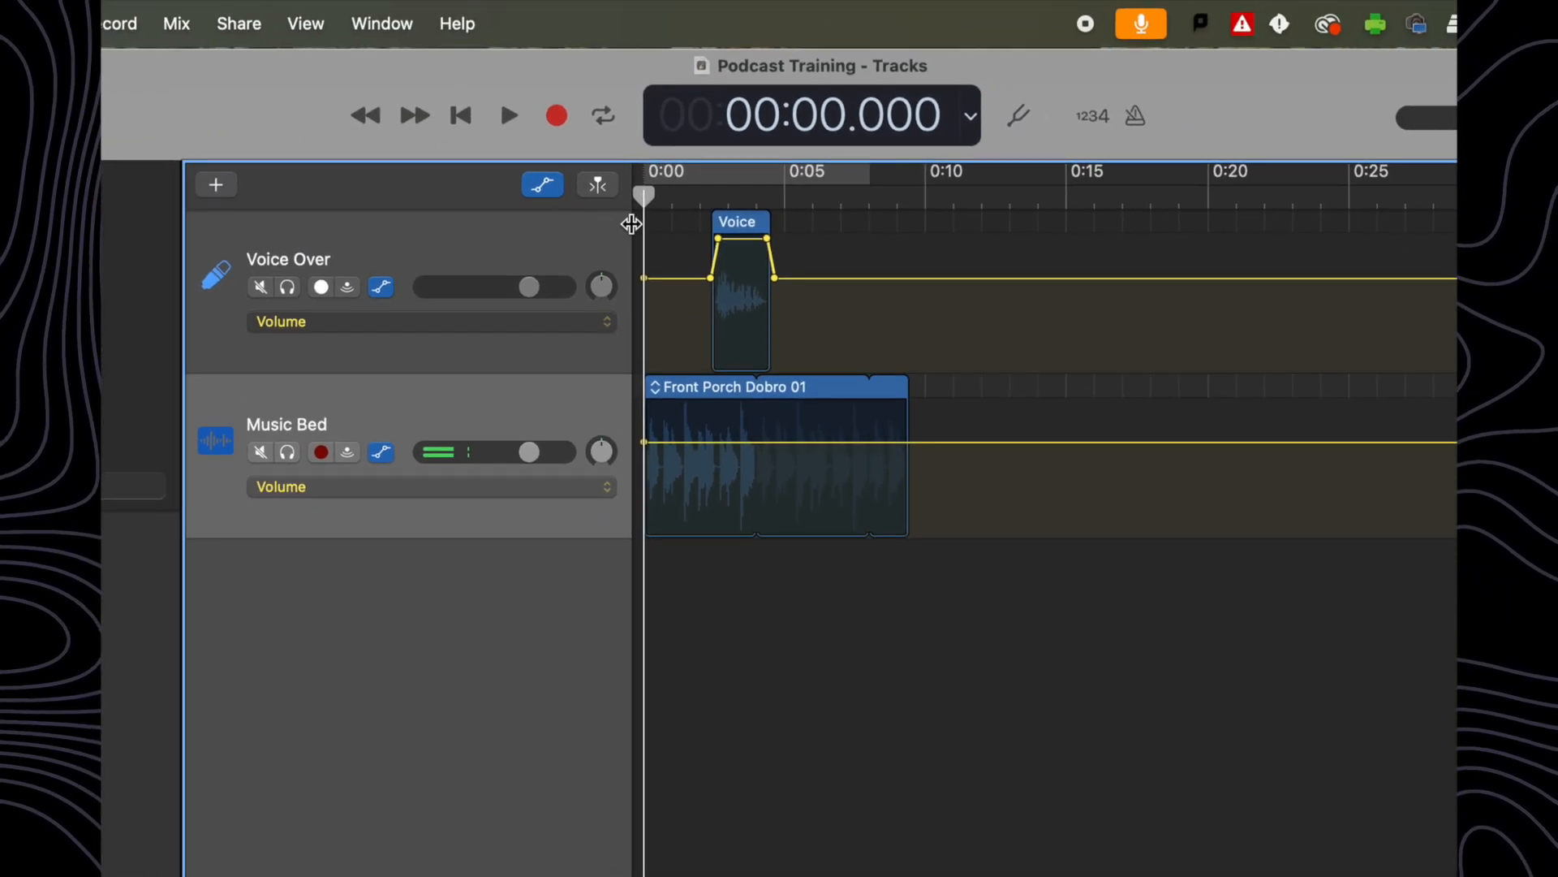
Step: Add pairs of Music Bed volume points aligned with the voice clip's start and end, and lower the volume between them to about -15.2 dB
left_click_drag(644, 195, 712, 195)
key("super+f")
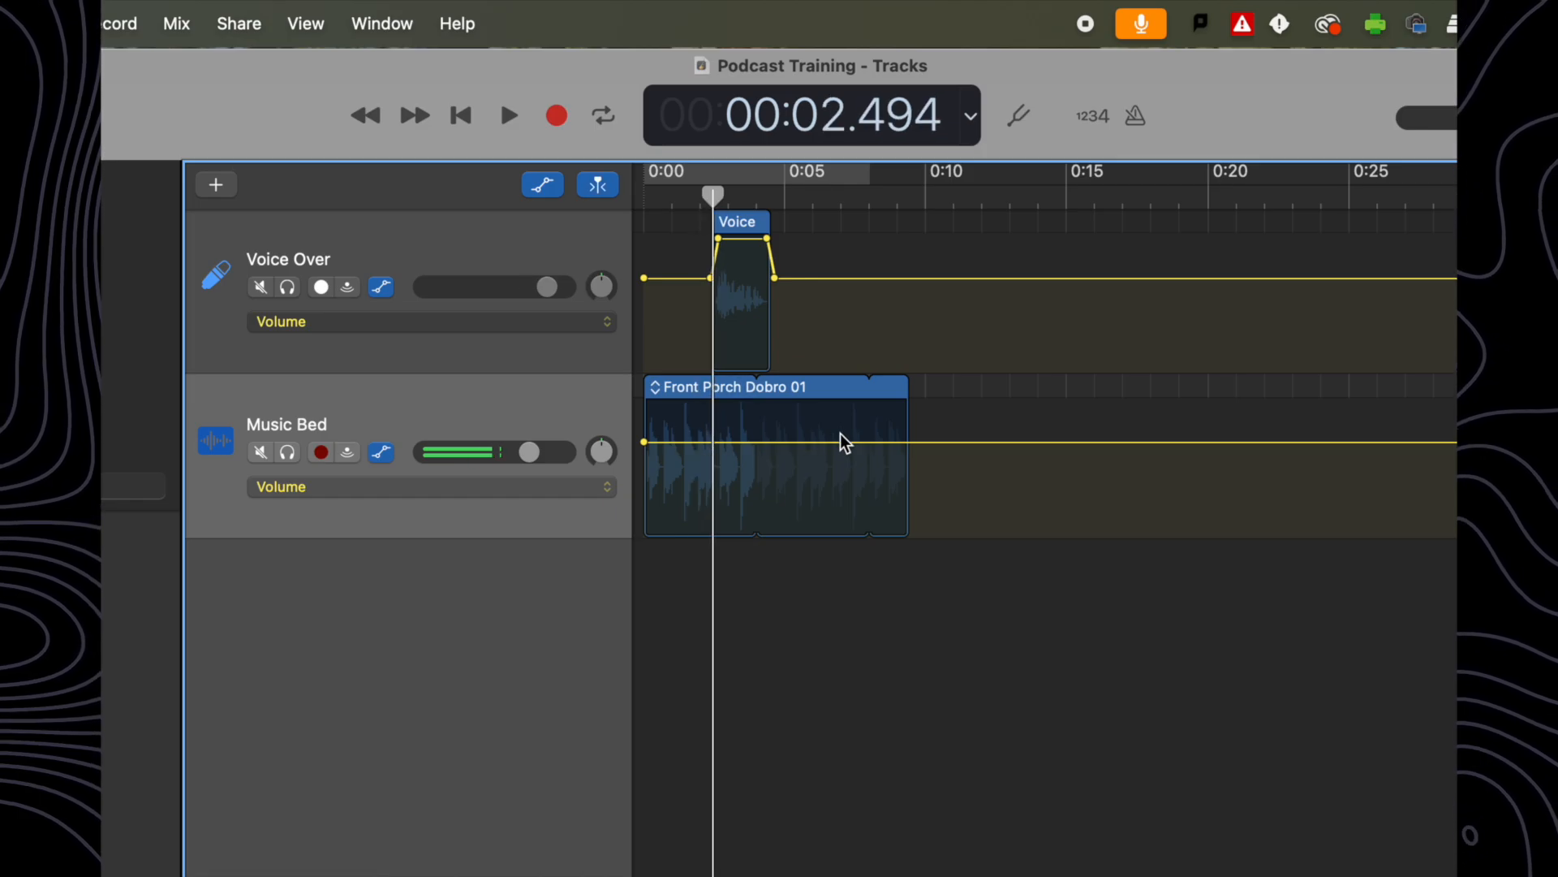
left_click(707, 442)
key("super+f")
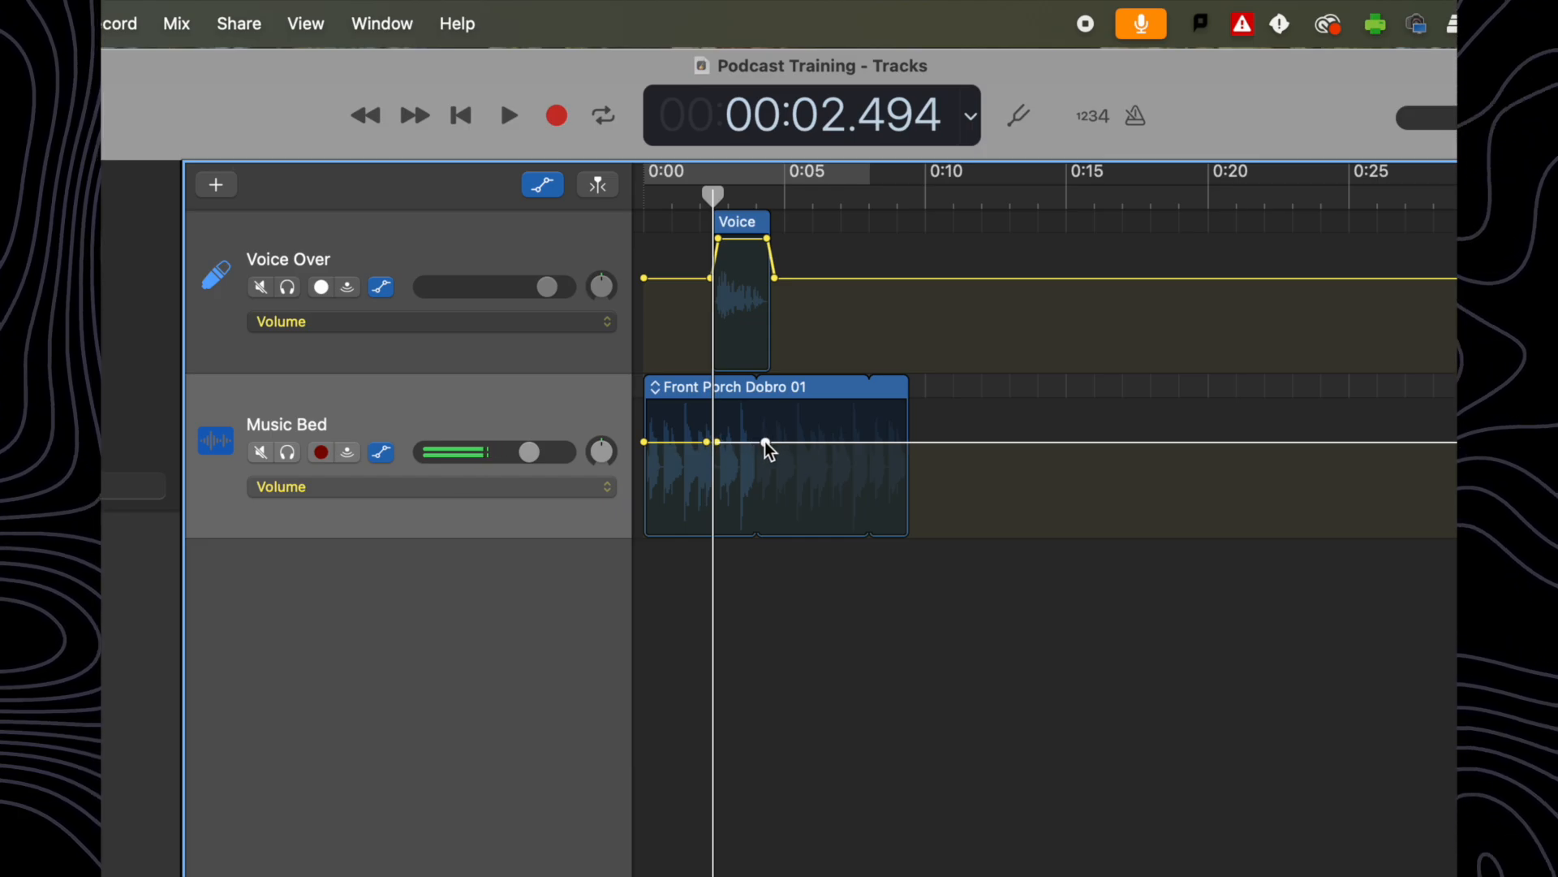
left_click_drag(713, 195, 768, 218)
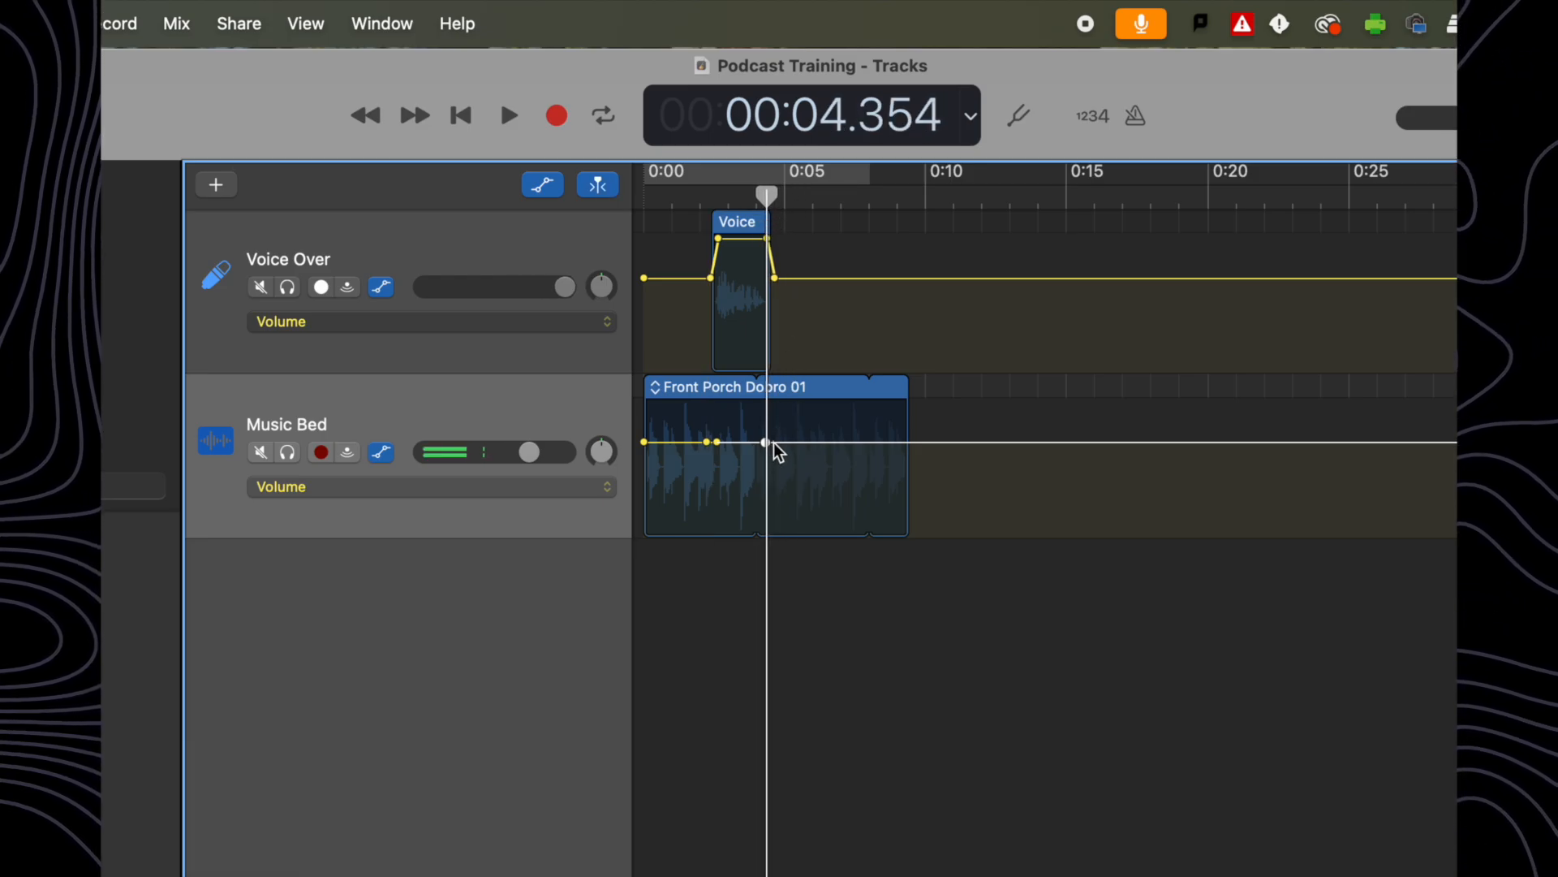
left_click(773, 443)
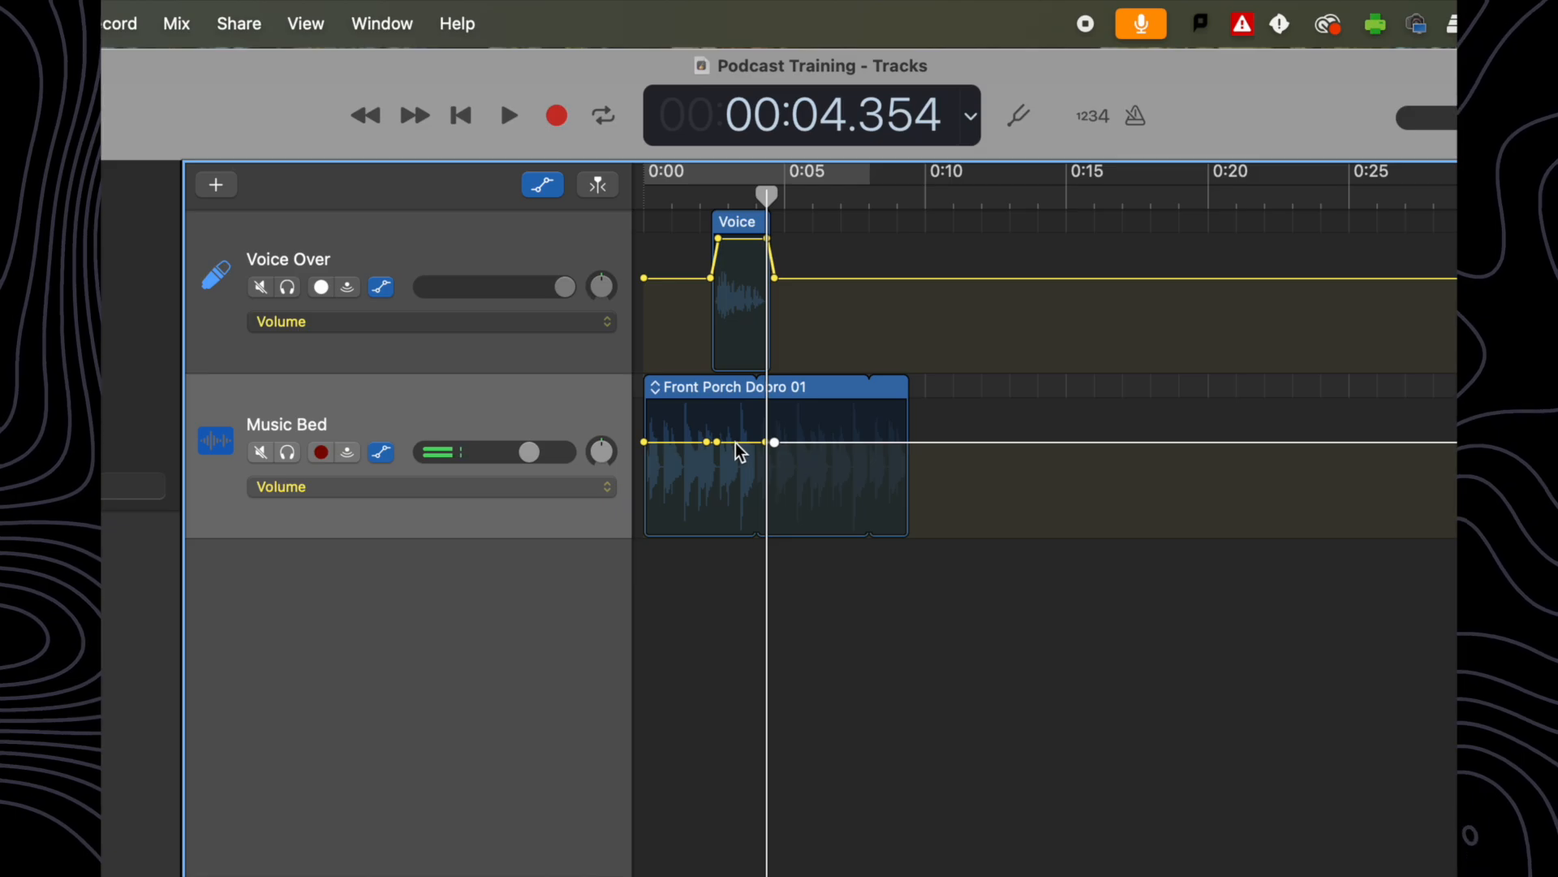
left_click_drag(740, 449, 737, 511)
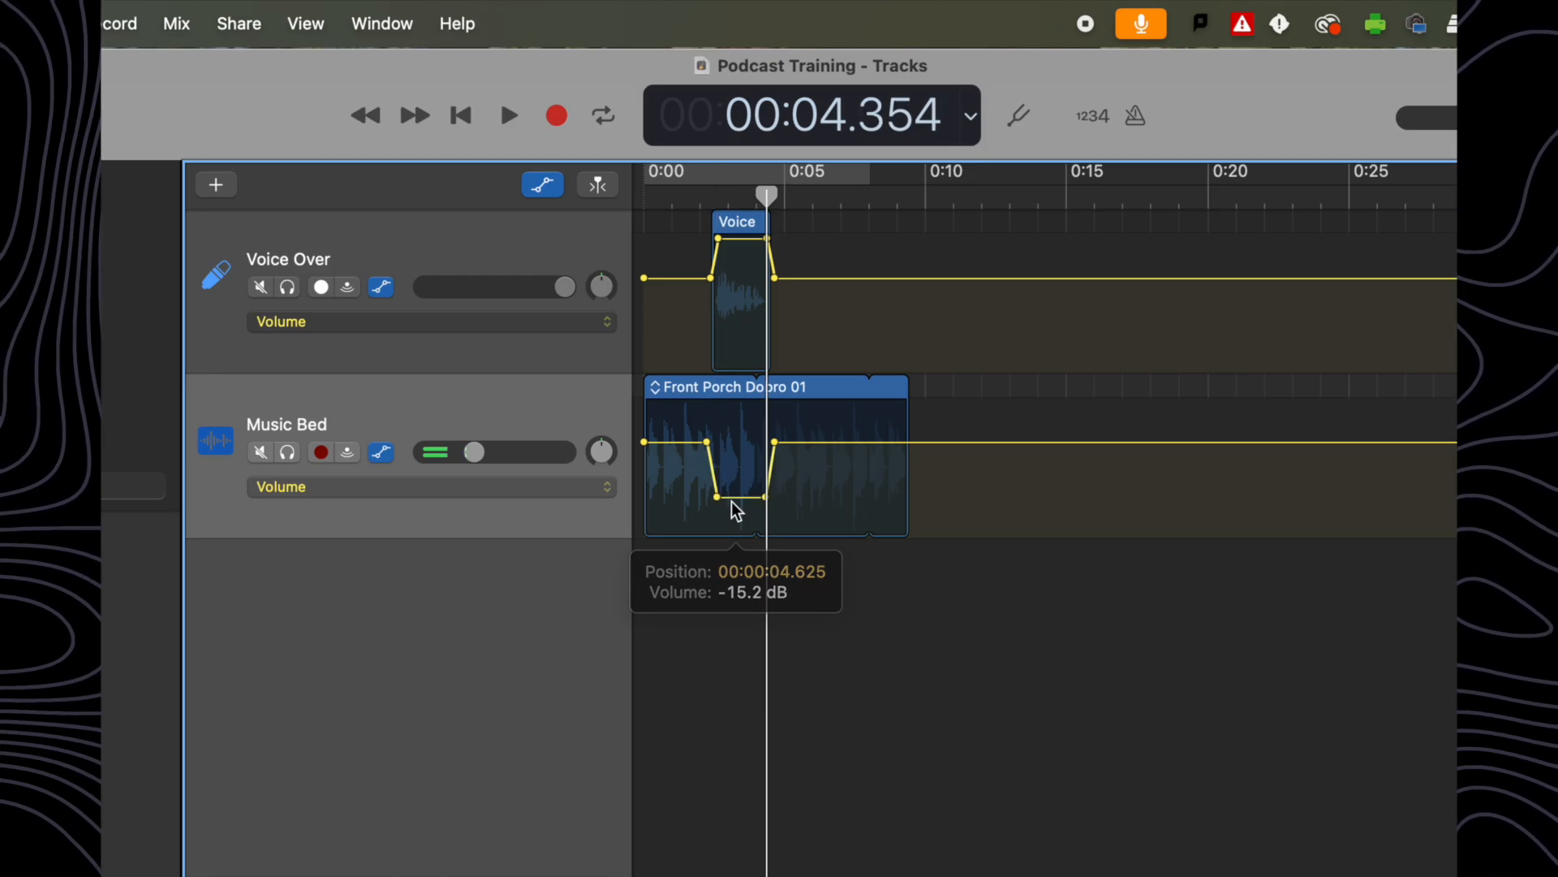
Step: Play both tracks from just before the voice clip to hear the volume automation, and stop after the clip ends
left_click_drag(686, 195, 693, 193)
key("space")
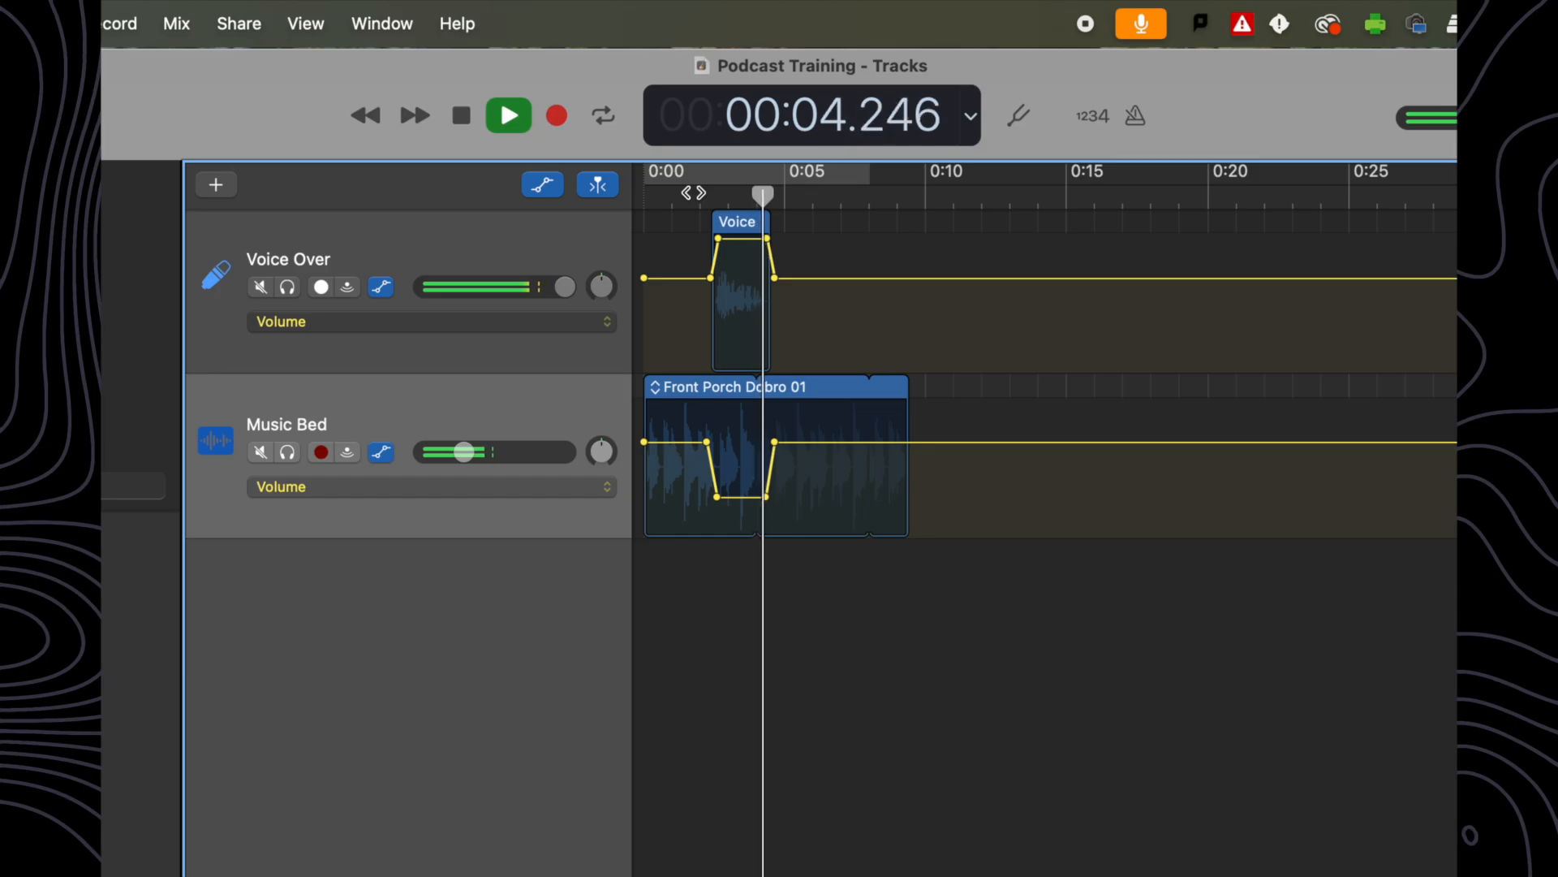
key("space")
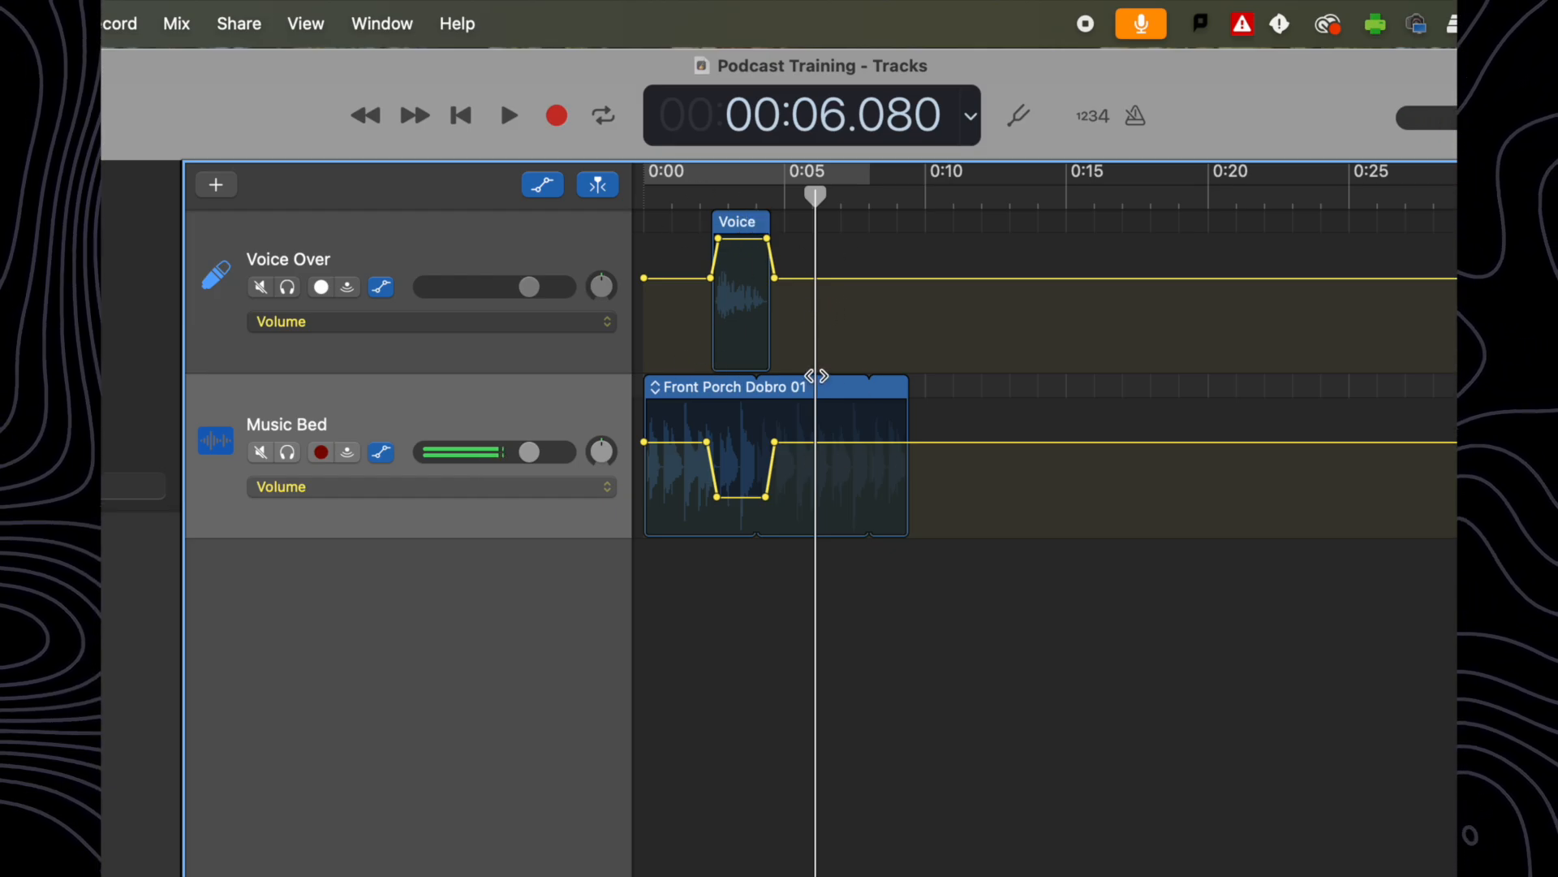
Step: Move the voice clip to about 0:13 without its automation and return it to its place under the raised volume points
scroll(820, 378, "right", 1)
scroll(823, 380, "left", 2)
left_click_drag(740, 228, 1056, 243)
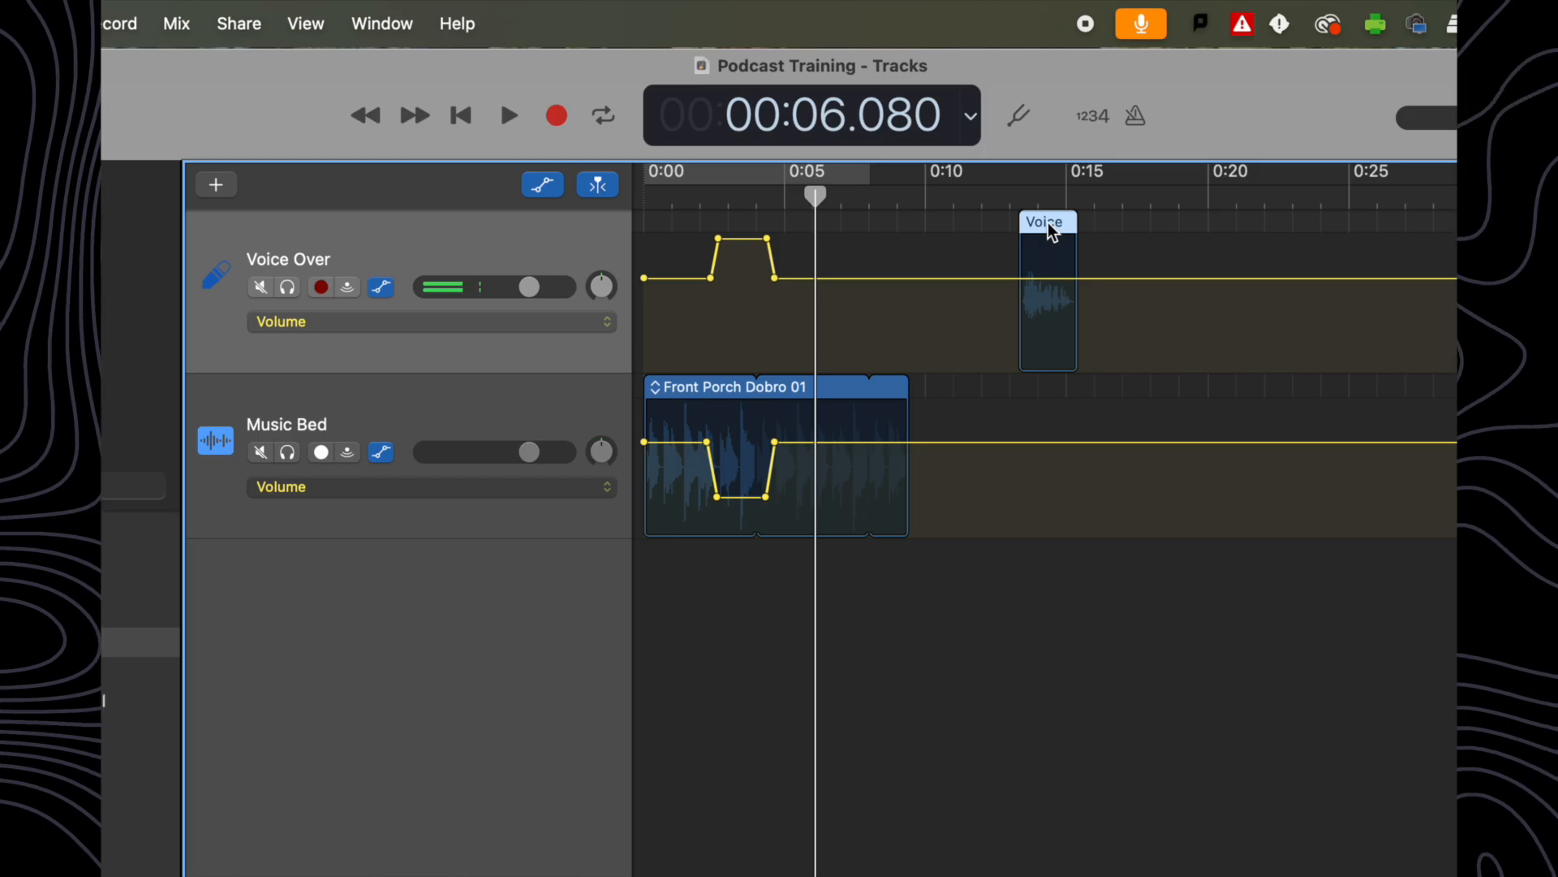
left_click_drag(1050, 232, 745, 237)
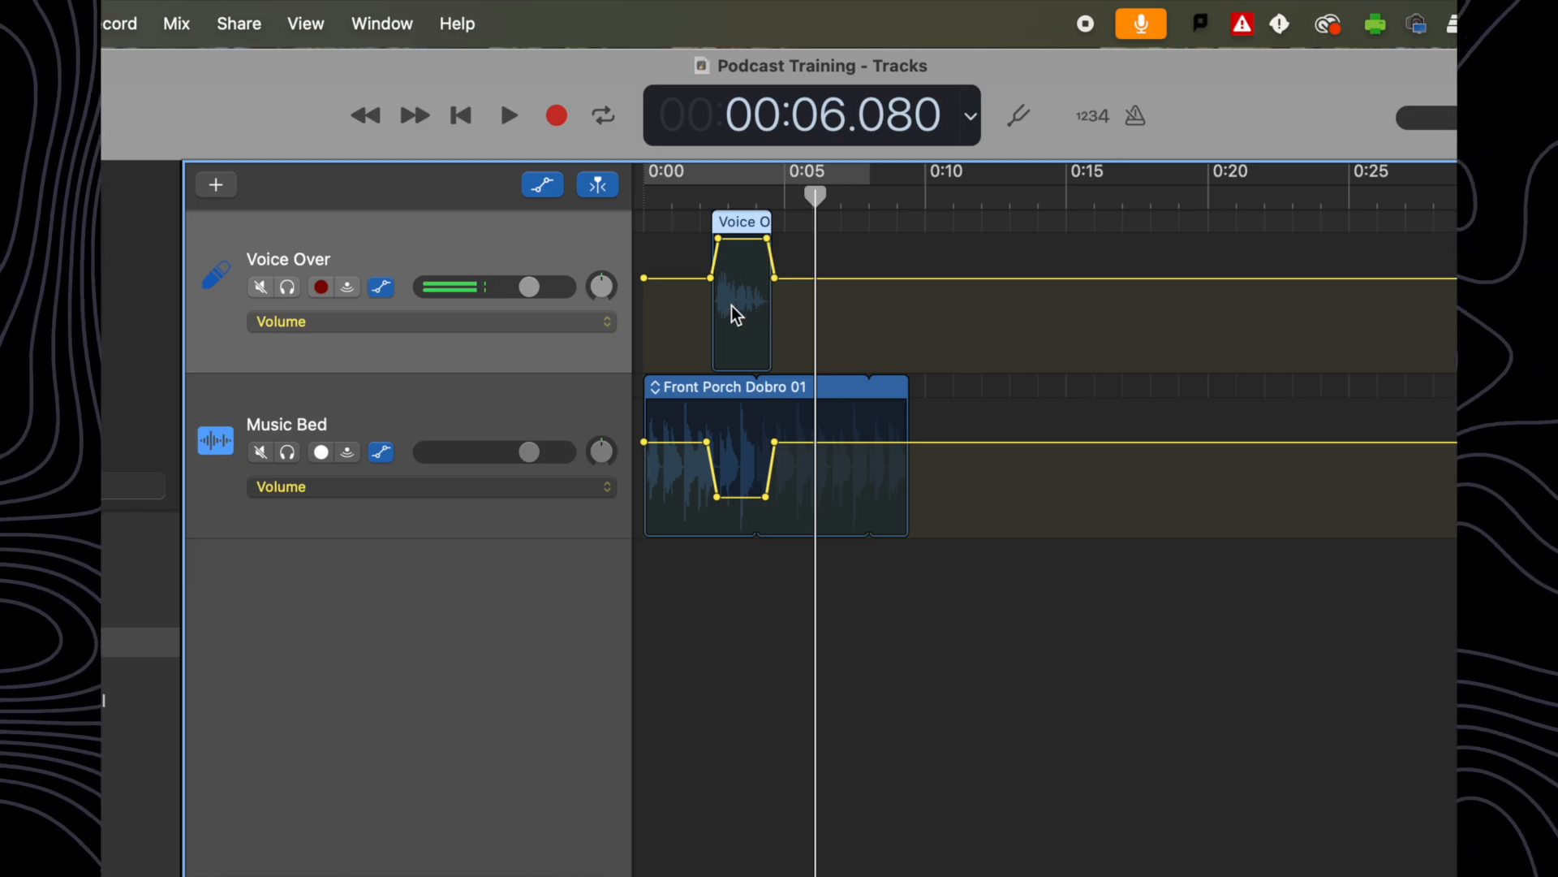
Step: Turn on the Move Track Automation with Regions option
left_click(177, 24)
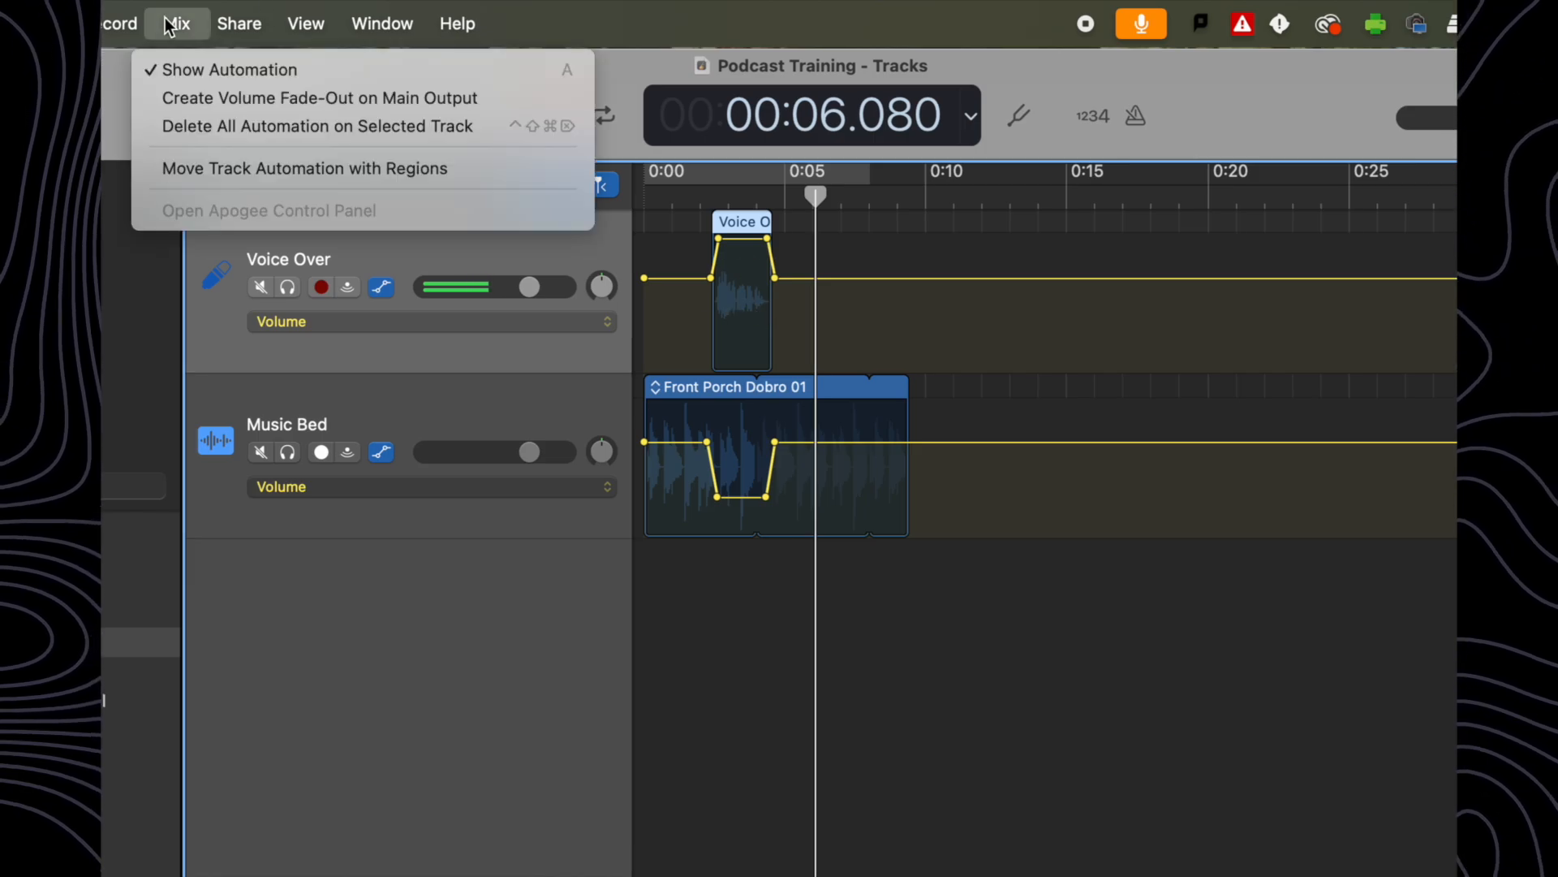
left_click(278, 168)
Step: Try moving the voice clip to about 0:14 and the Front Porch Dobro 01 region to about 0:11, undoing each move
left_click_drag(743, 222, 1067, 228)
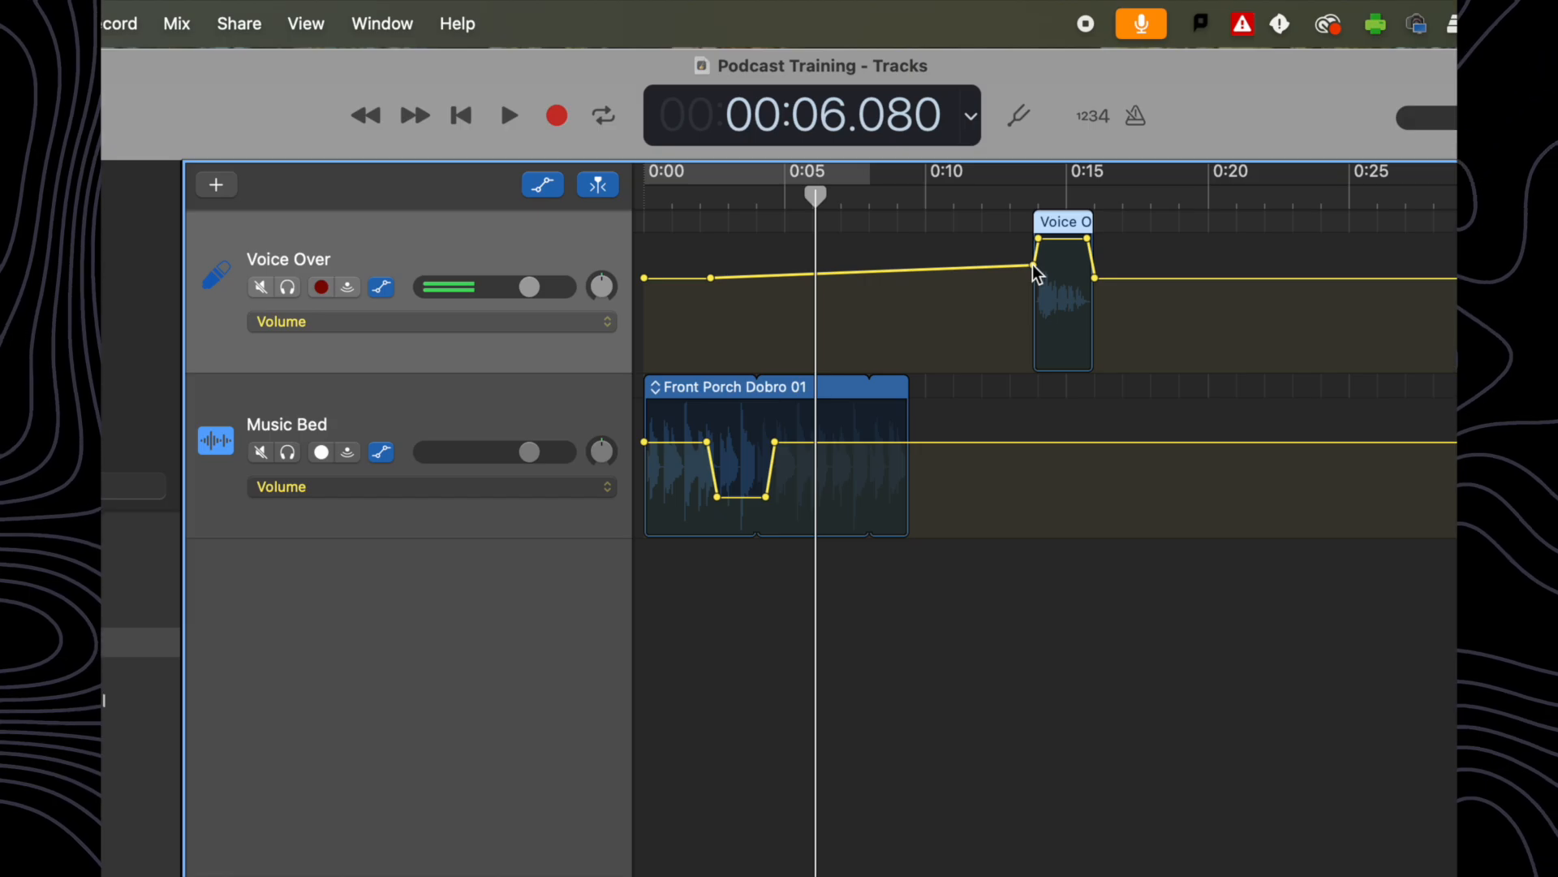
key("super+z")
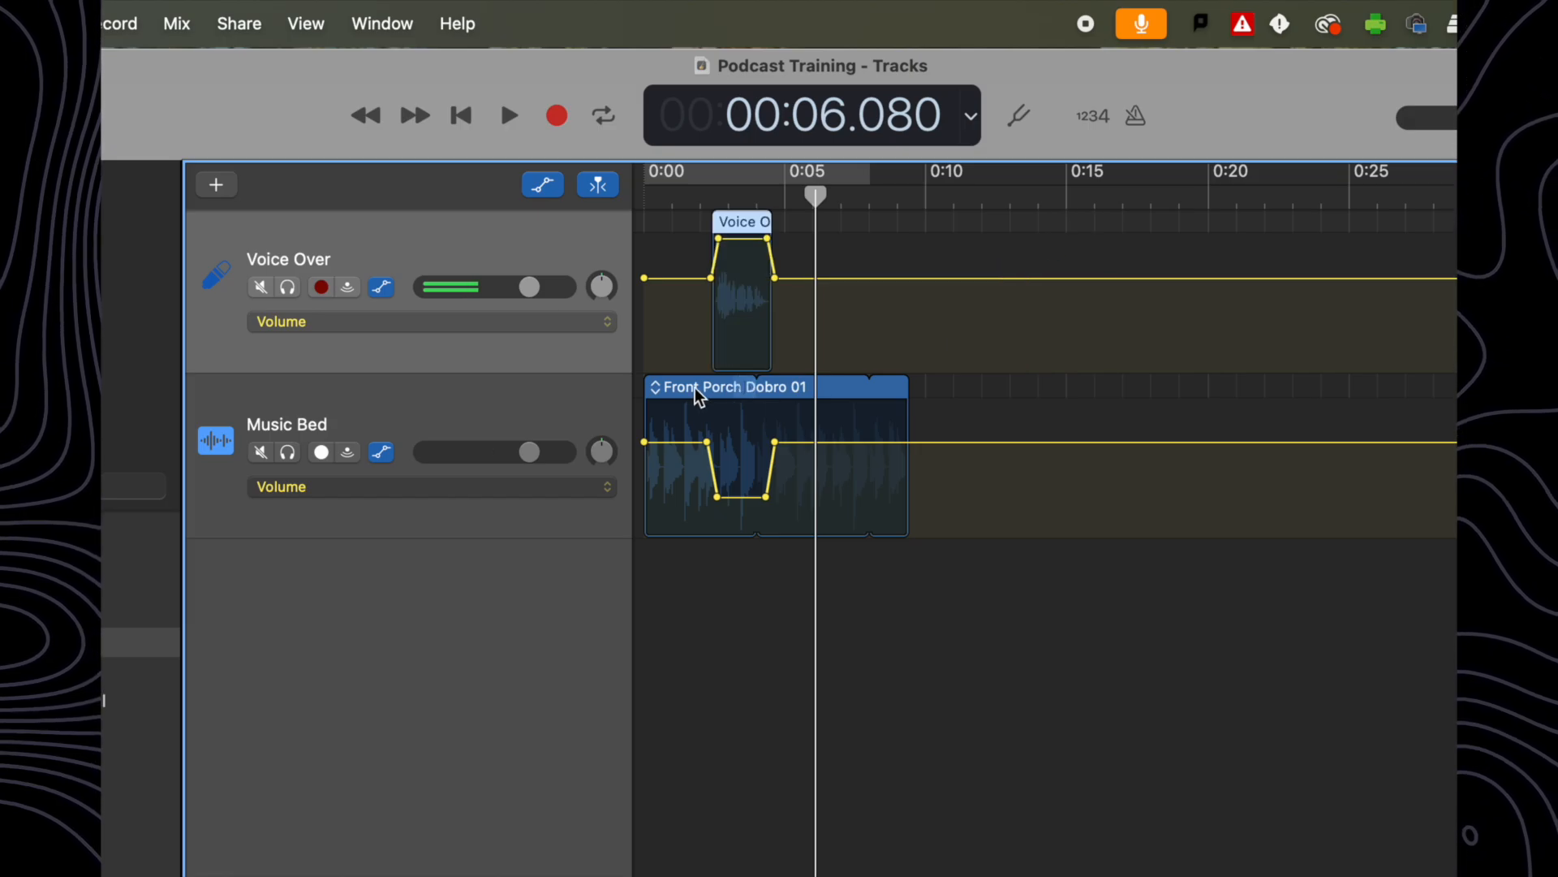
left_click_drag(696, 394, 1019, 407)
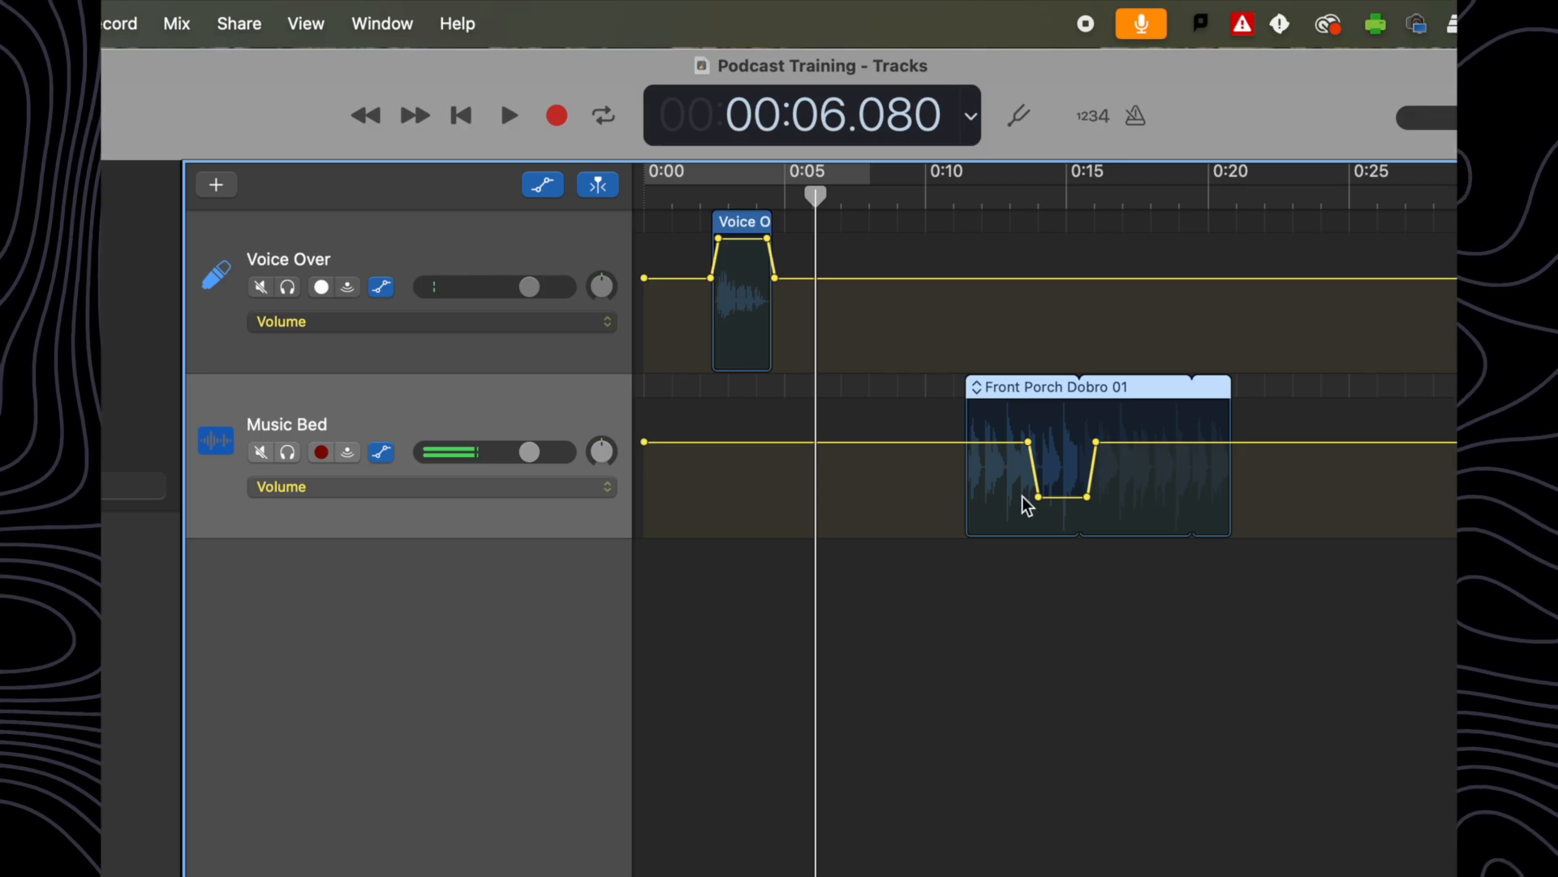
key("super+z")
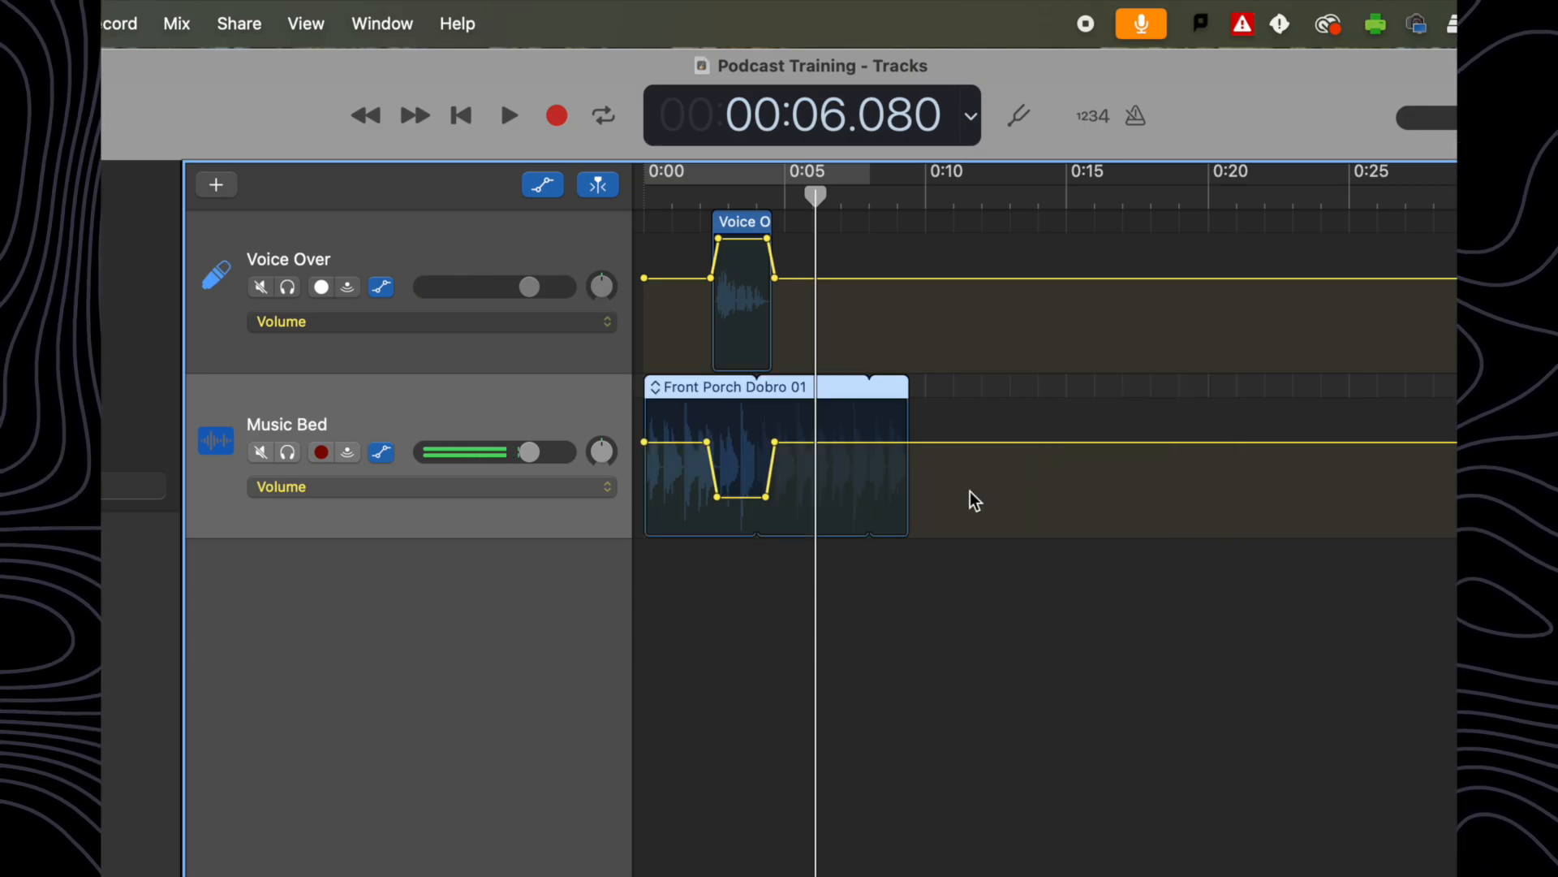
Step: Examine the Mix automation commands and the automation parameters available for the Voice Over track
left_click(178, 25)
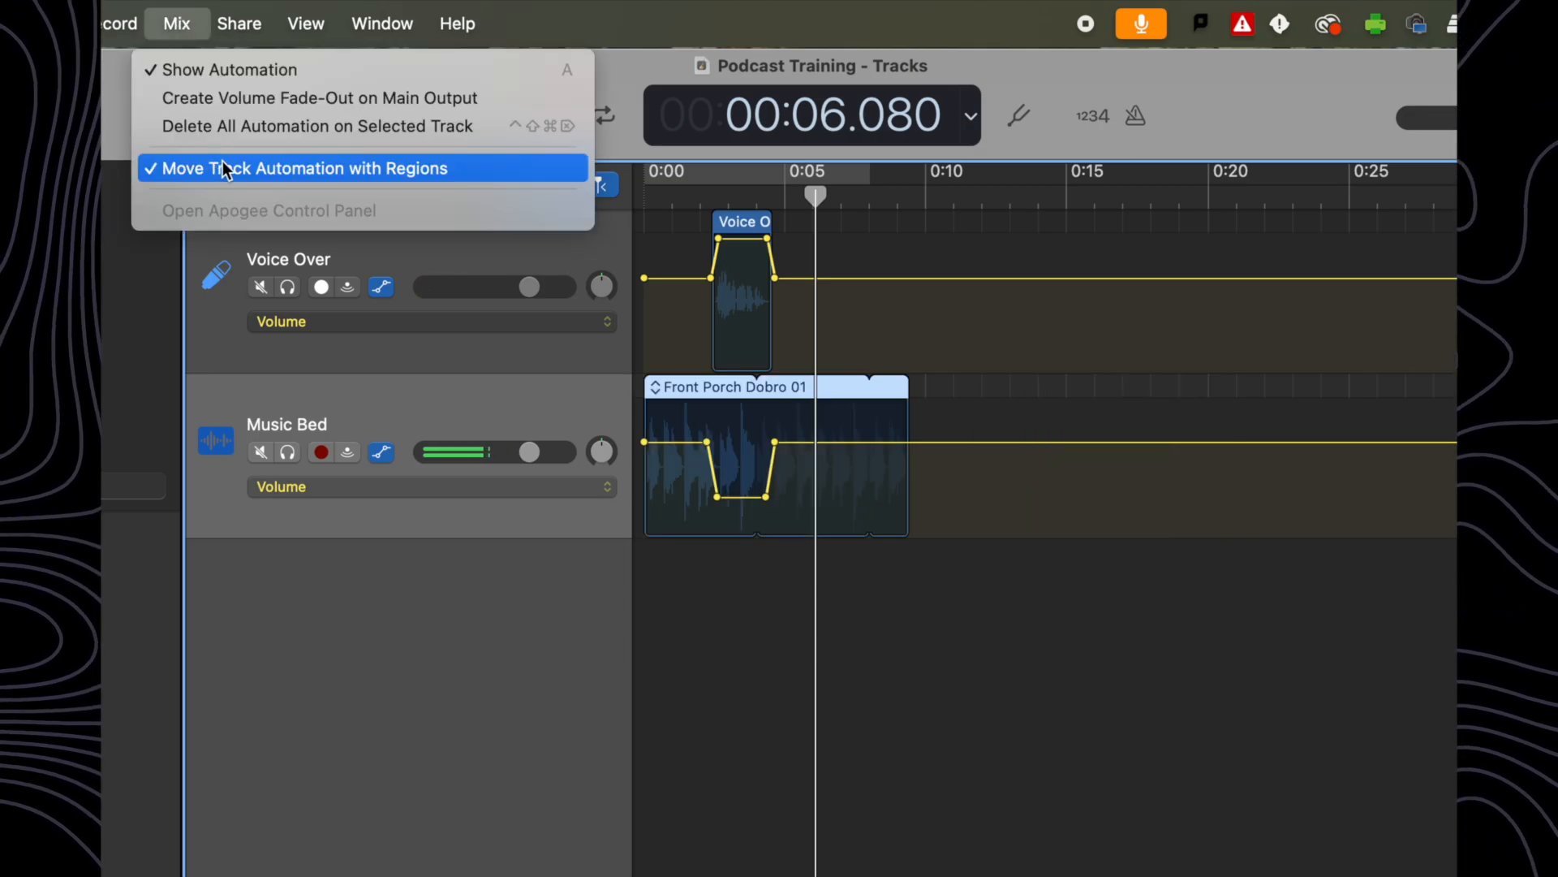
left_click(163, 23)
left_click(163, 23)
left_click(170, 23)
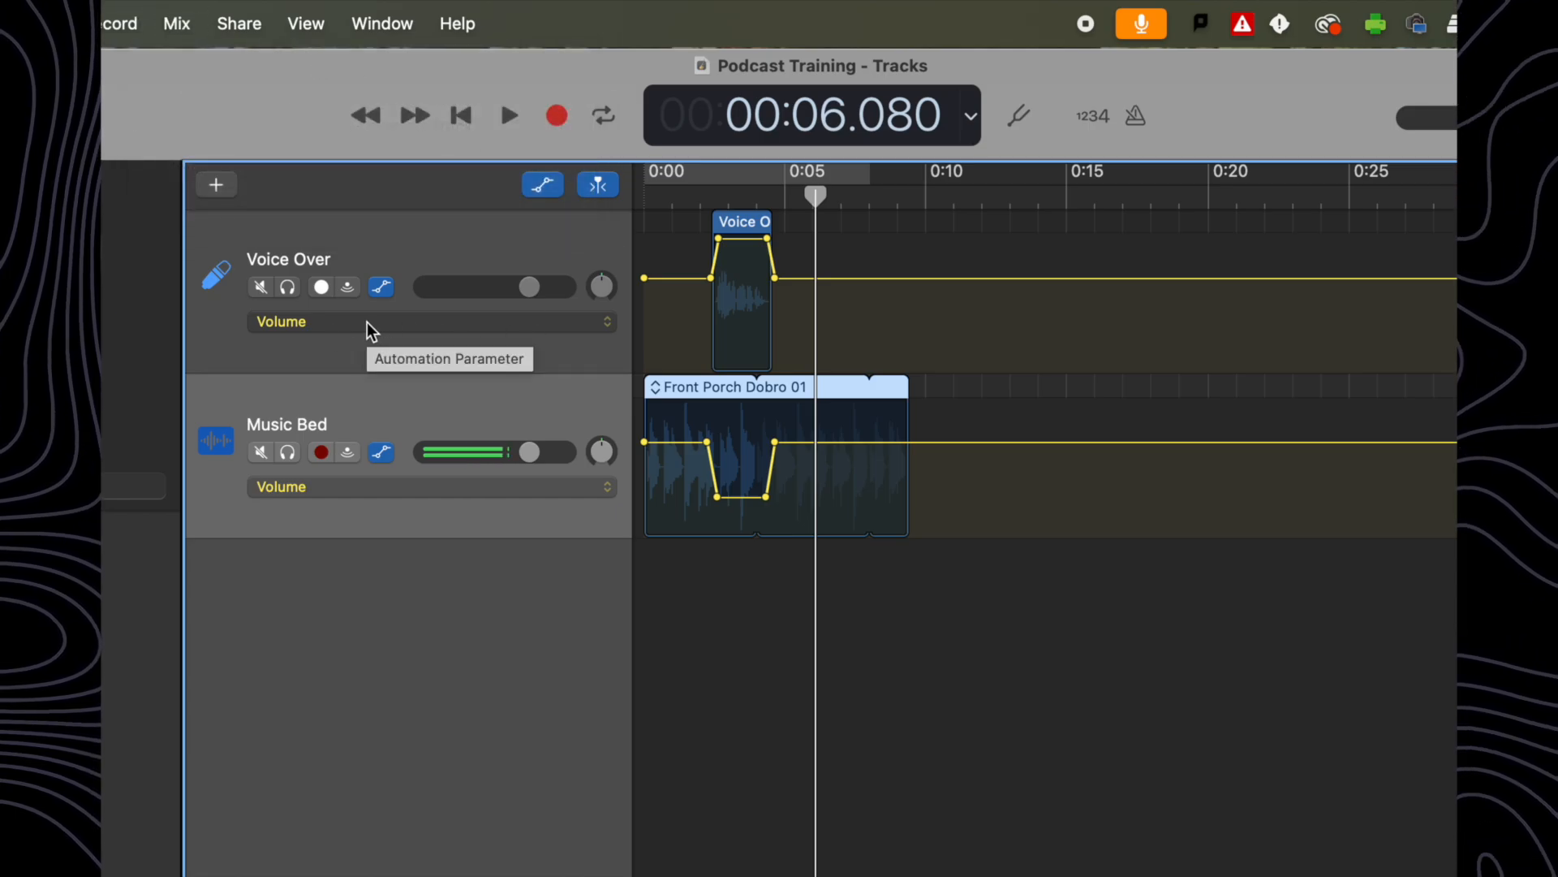
left_click(336, 323)
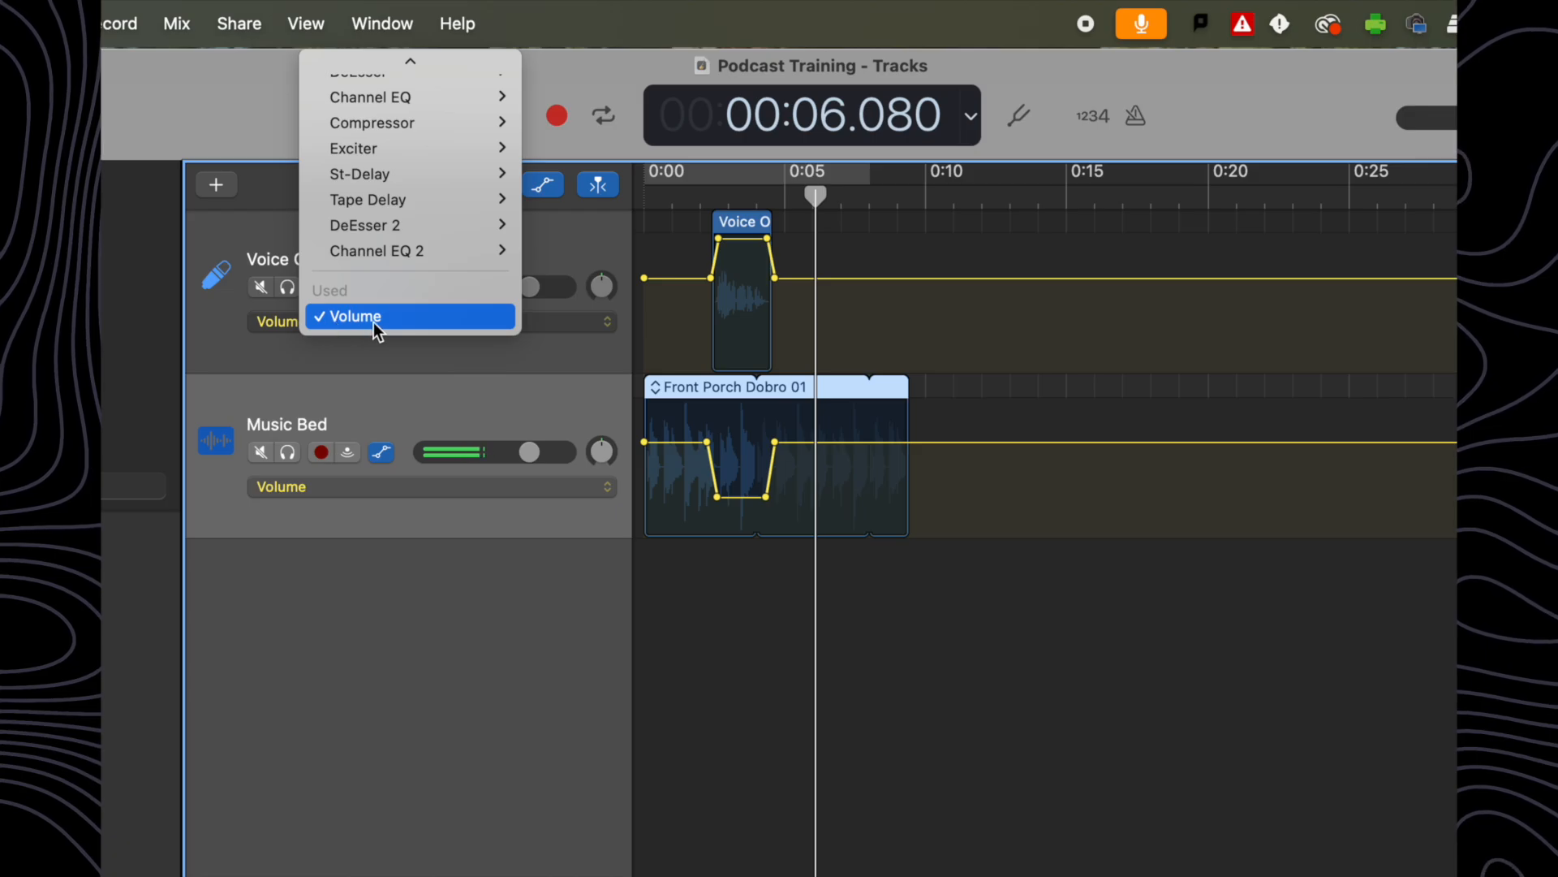
scroll(408, 126, "up", 5)
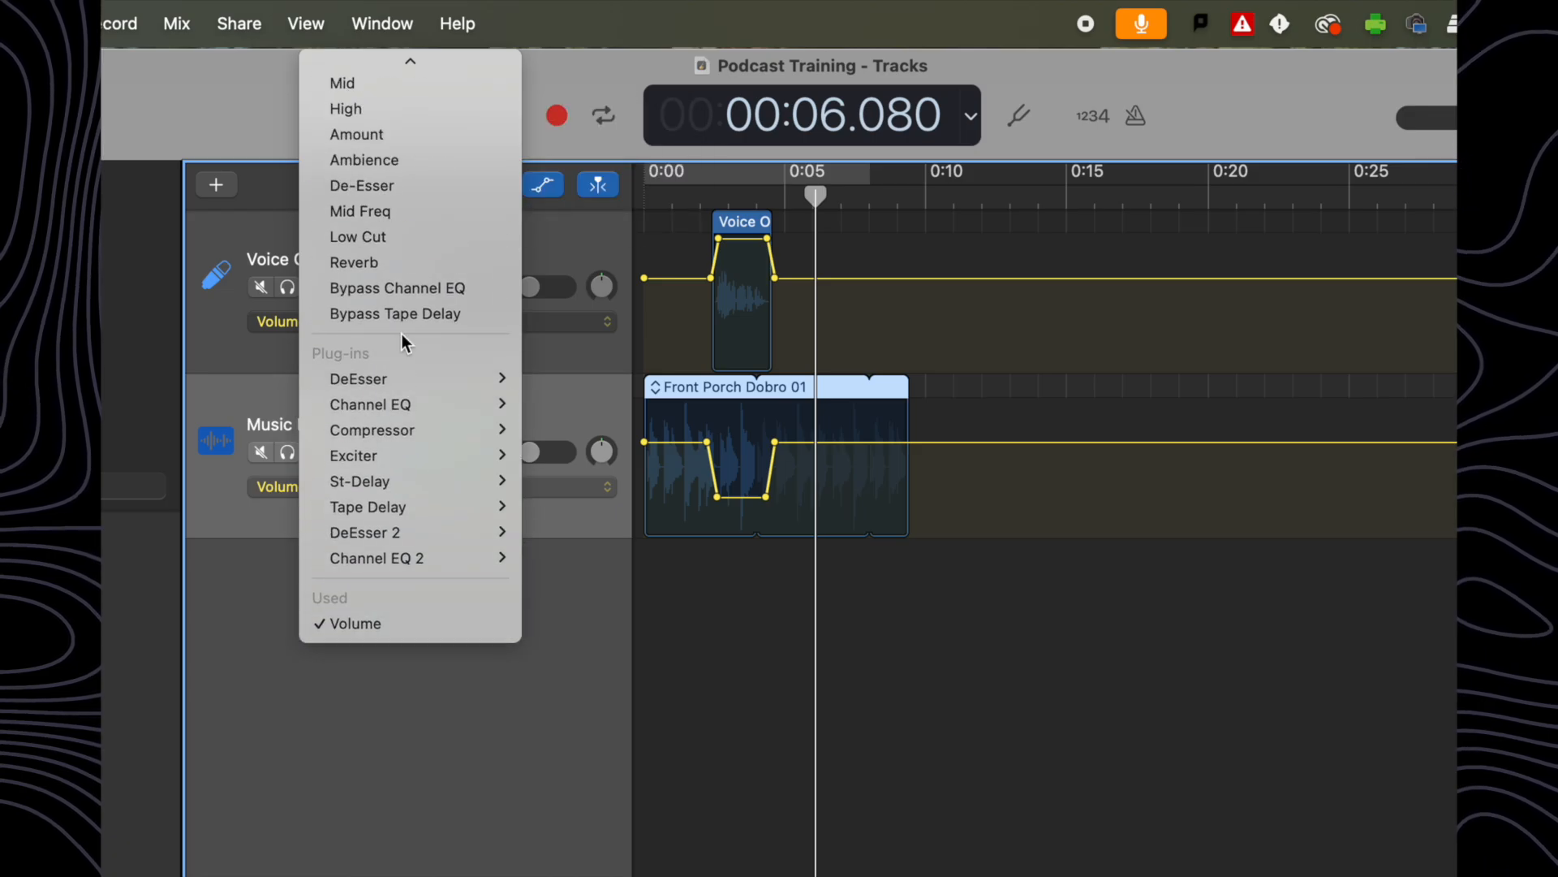
left_click(375, 781)
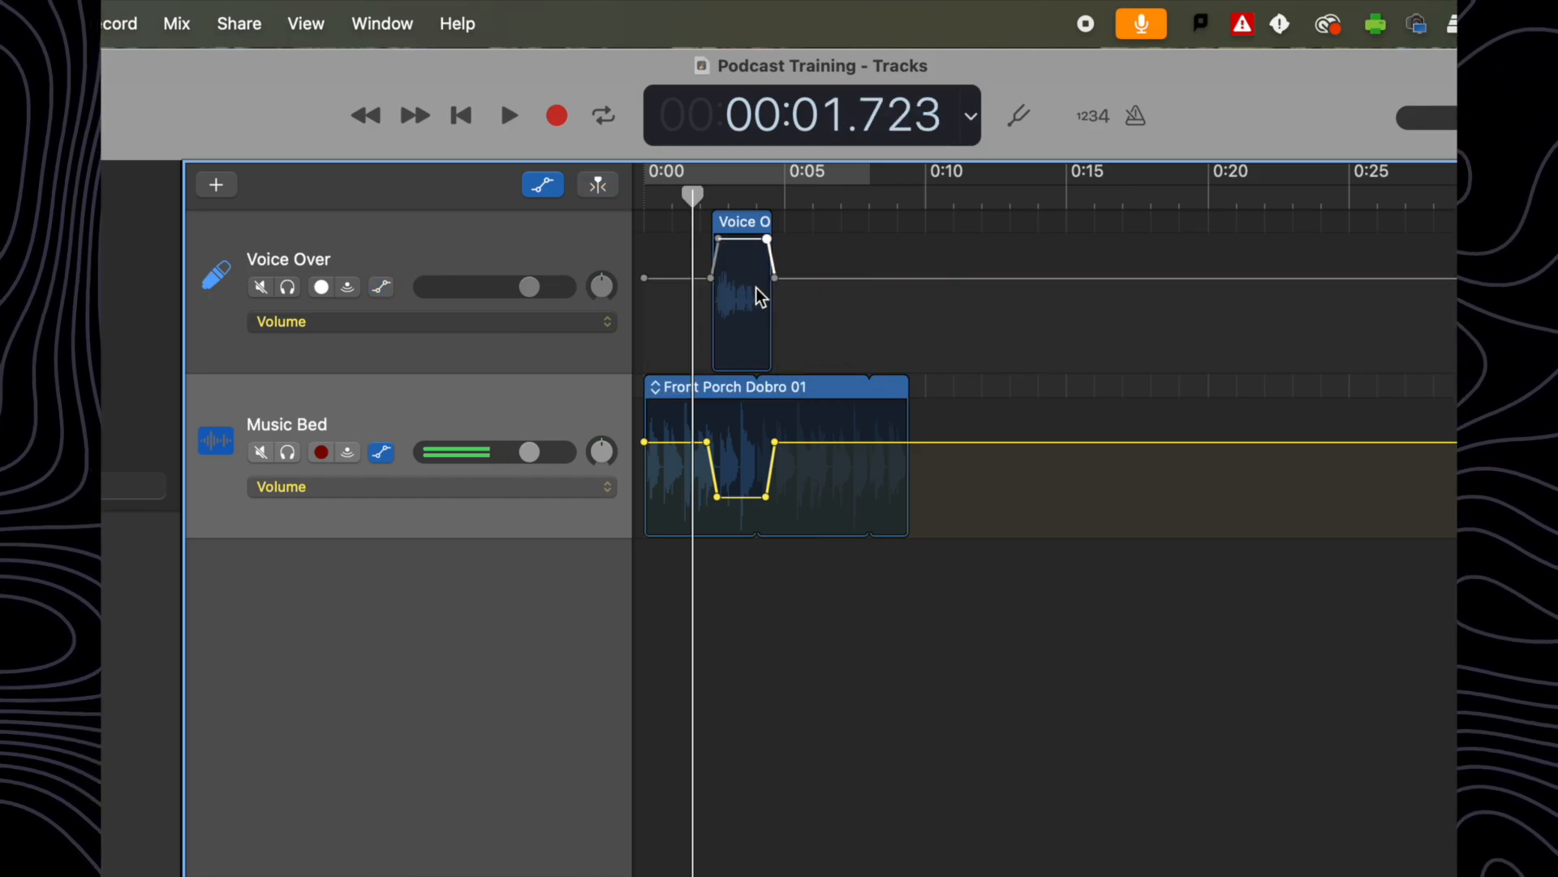
key("a")
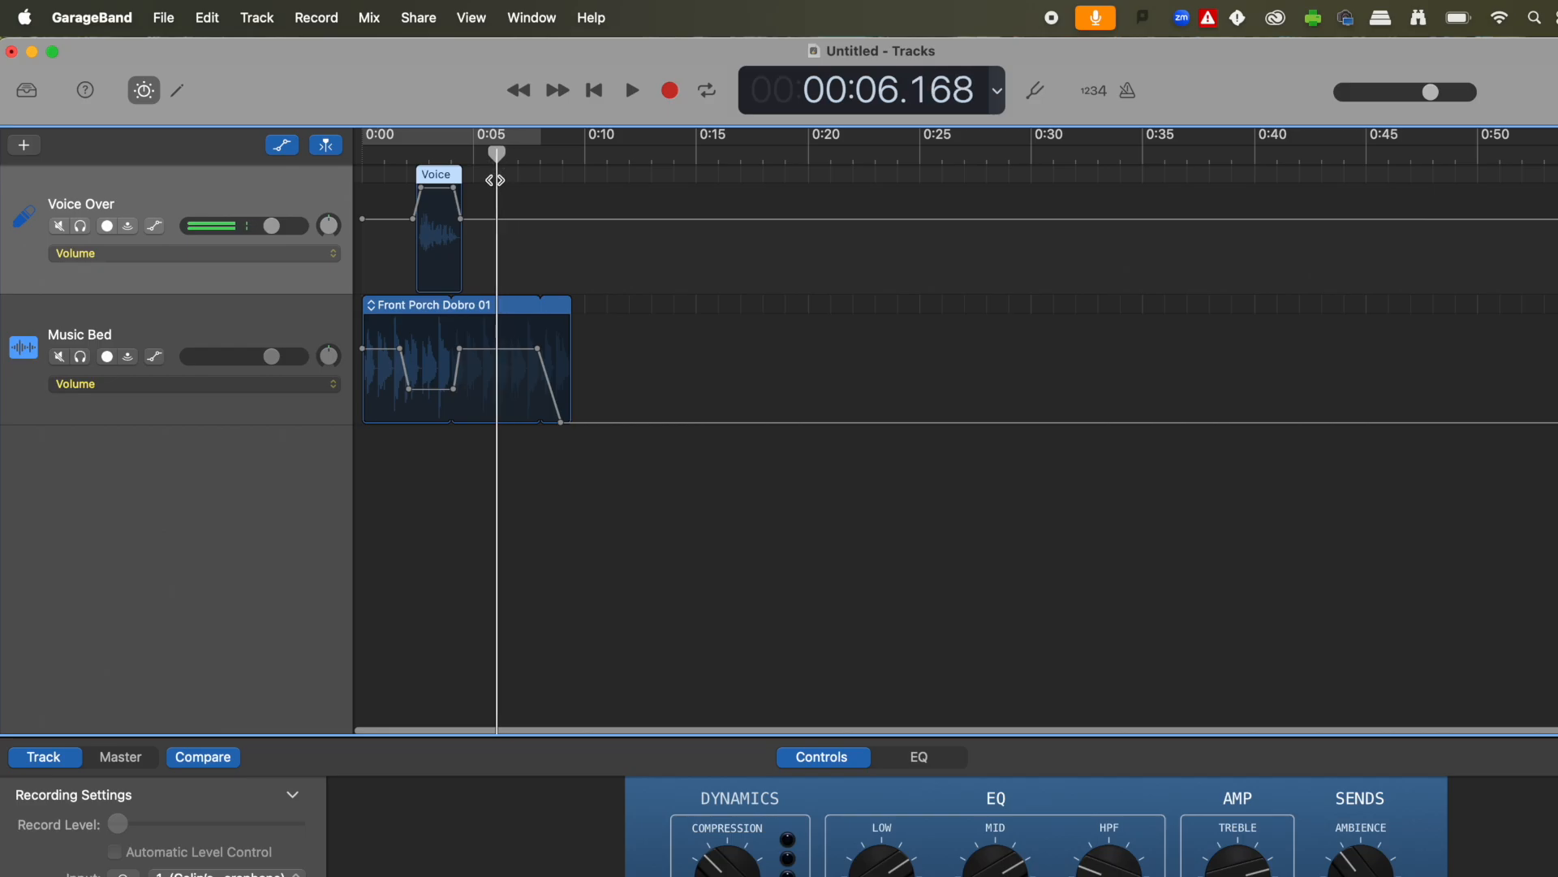
Step: Mute the Music Bed track and record a second voice-over take on the Voice Over track from about 0:07 to 0:14
left_click_drag(503, 199, 525, 159)
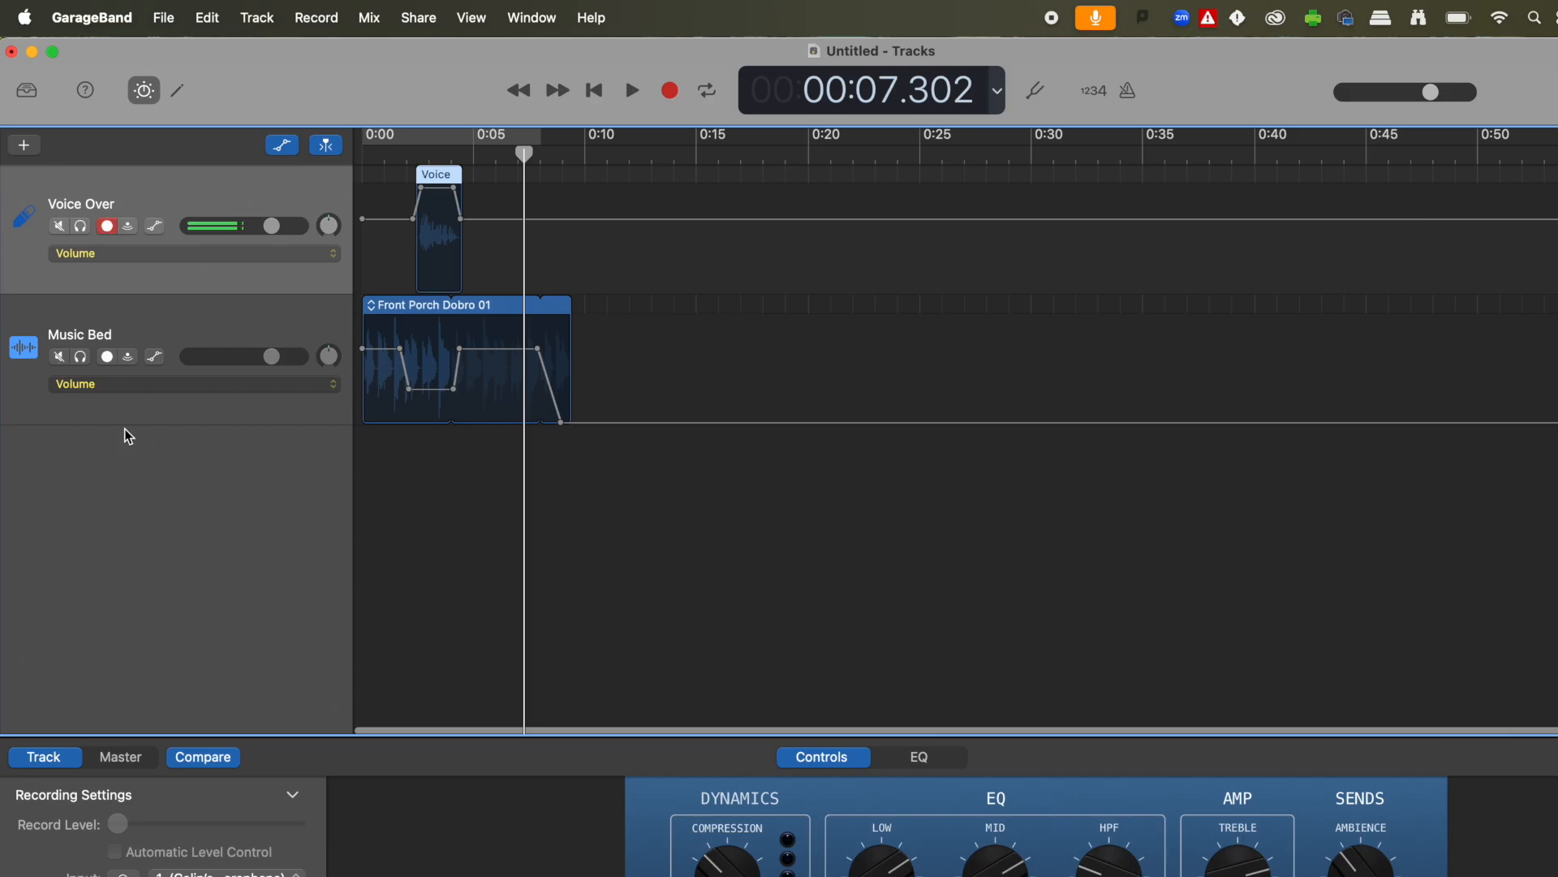
left_click(58, 357)
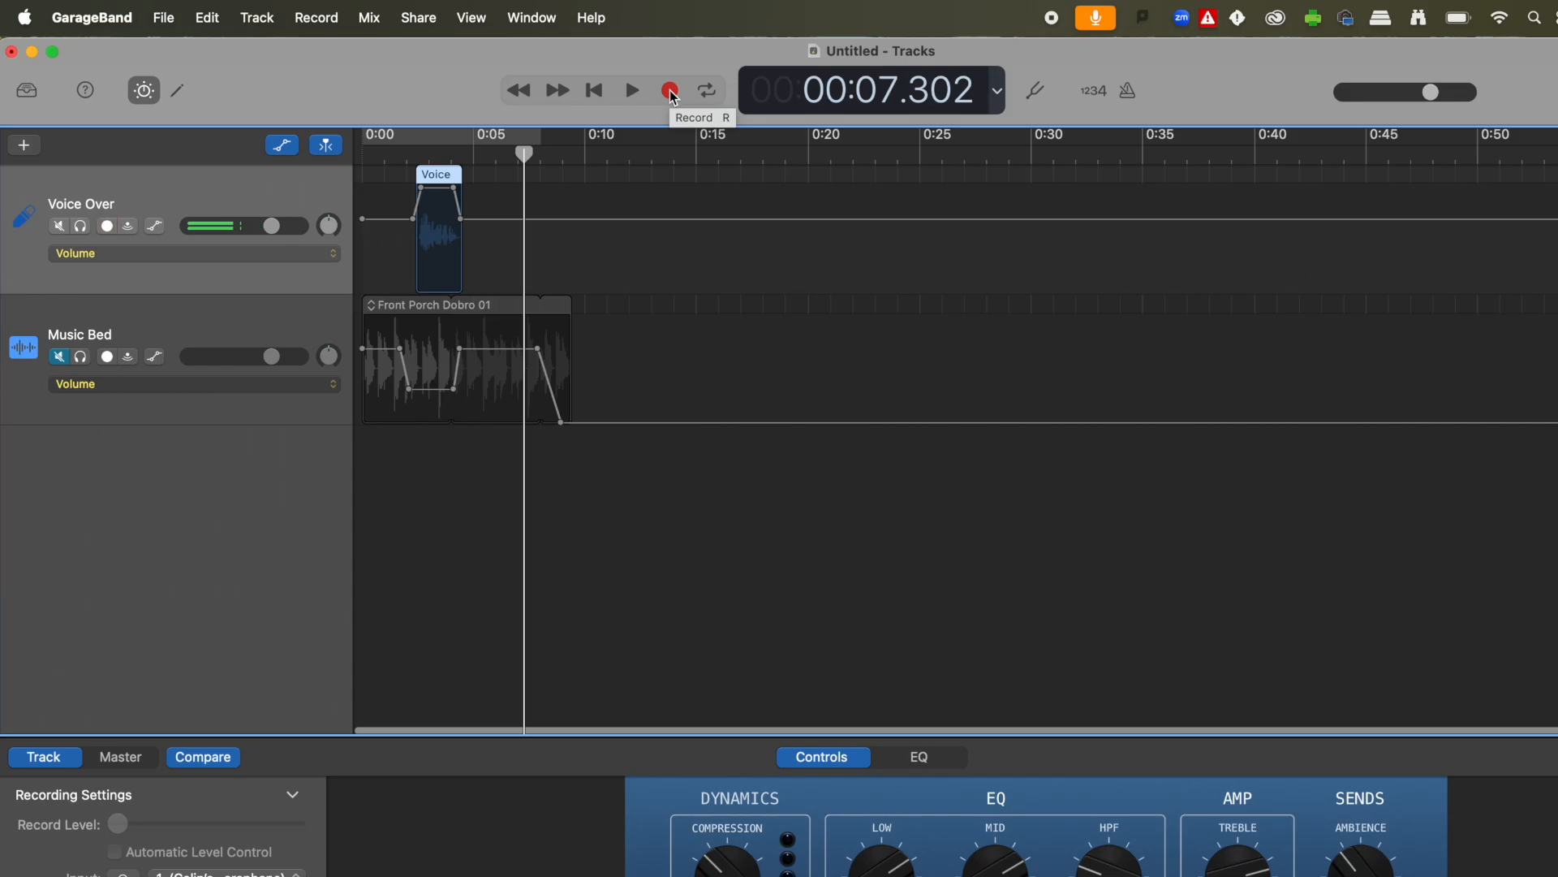
left_click(671, 90)
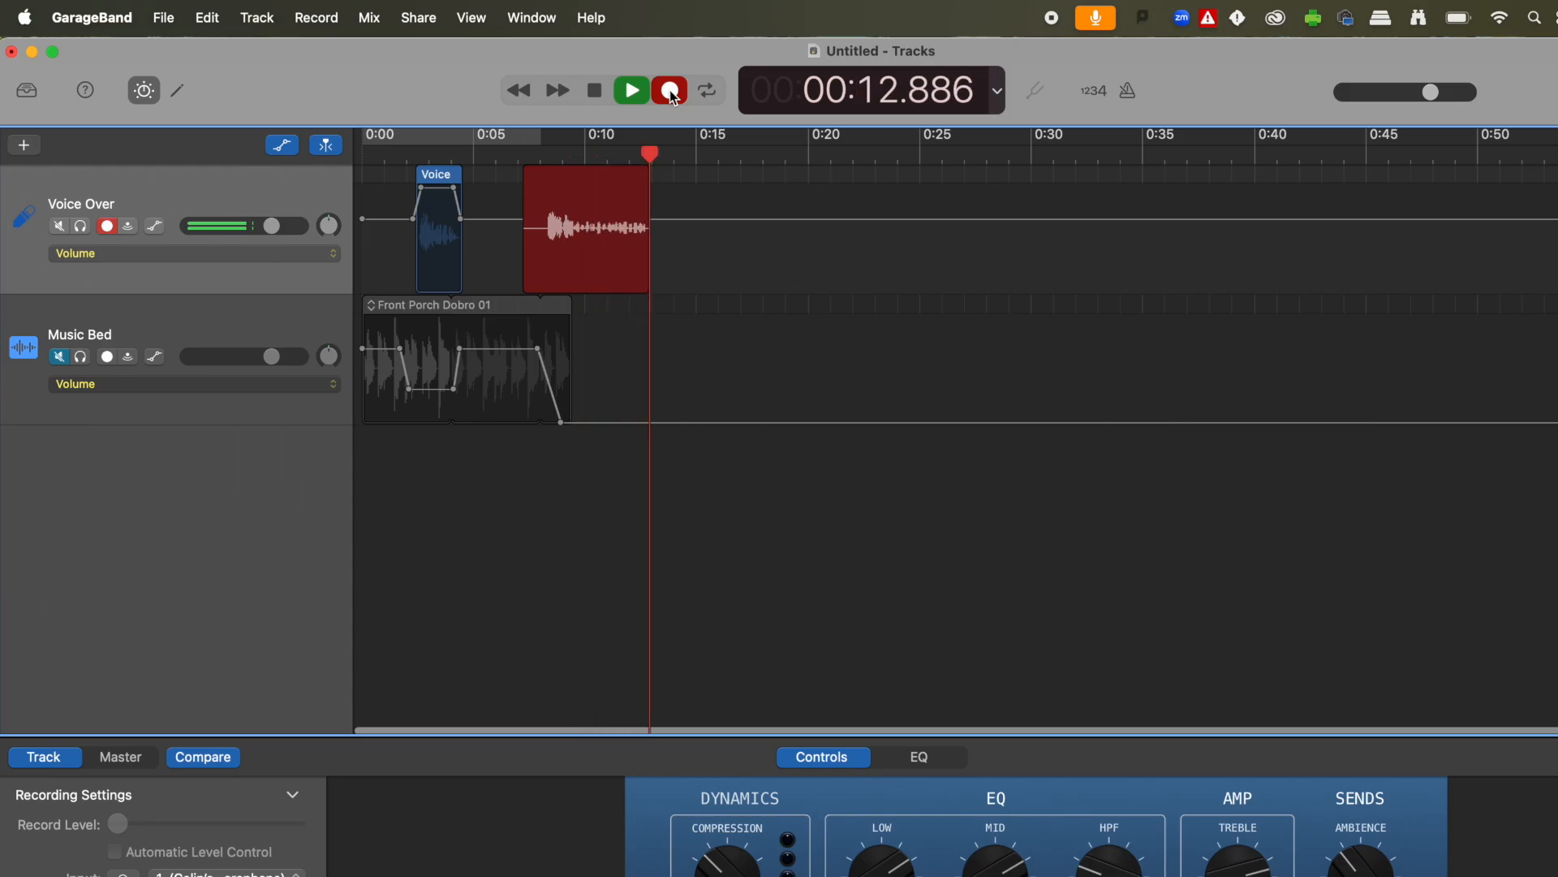
key("space")
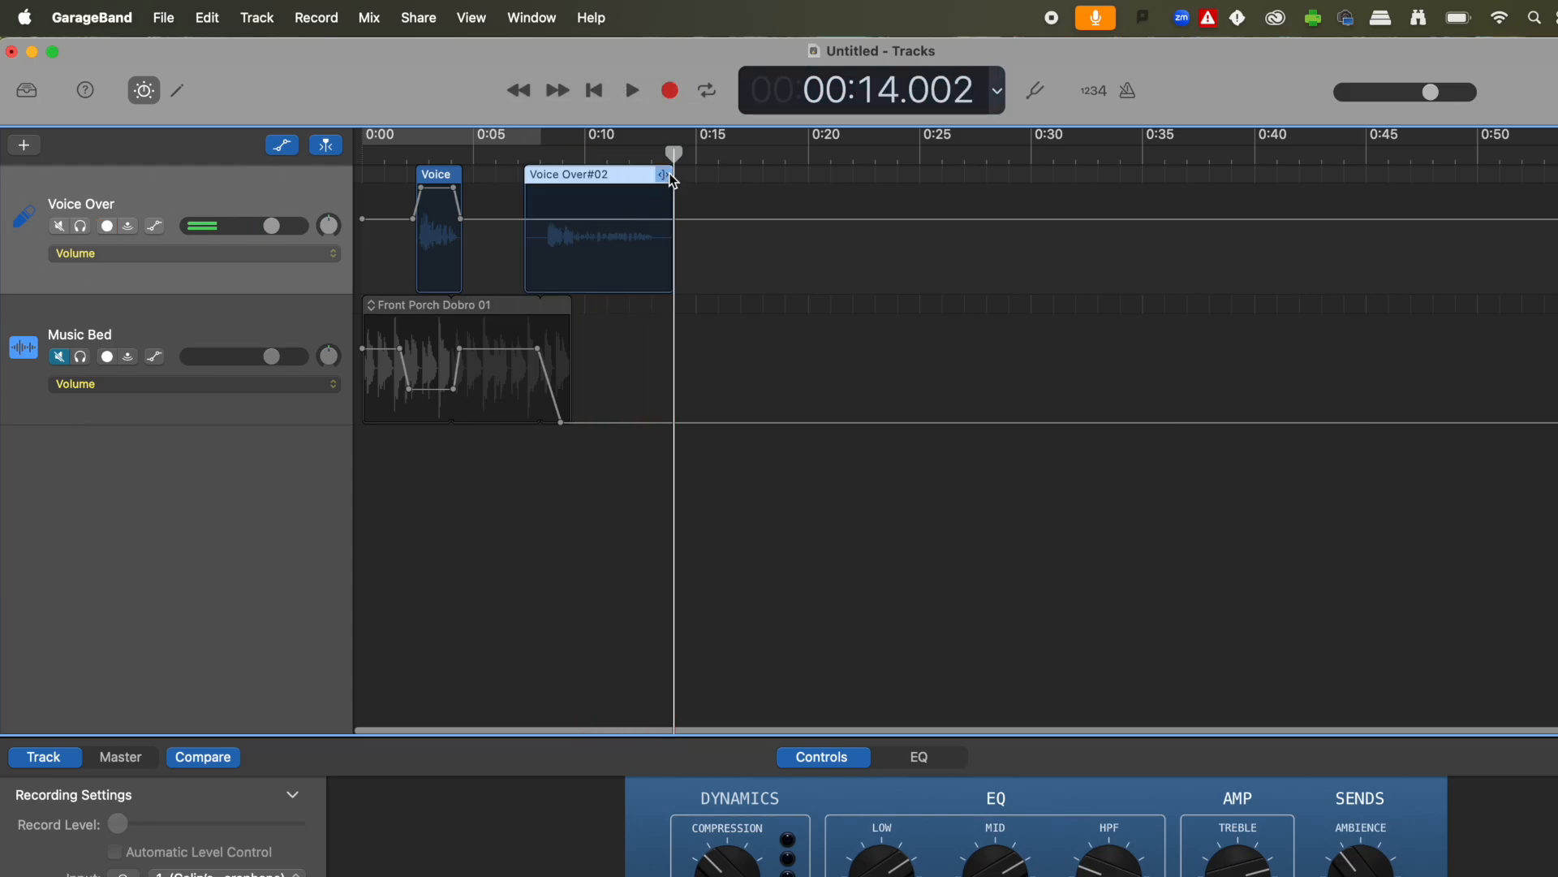
Step: Trim both ends of the second voice-over region so it starts at about 0:08.2 and lasts about 5.1 seconds
left_click_drag(676, 152, 521, 153)
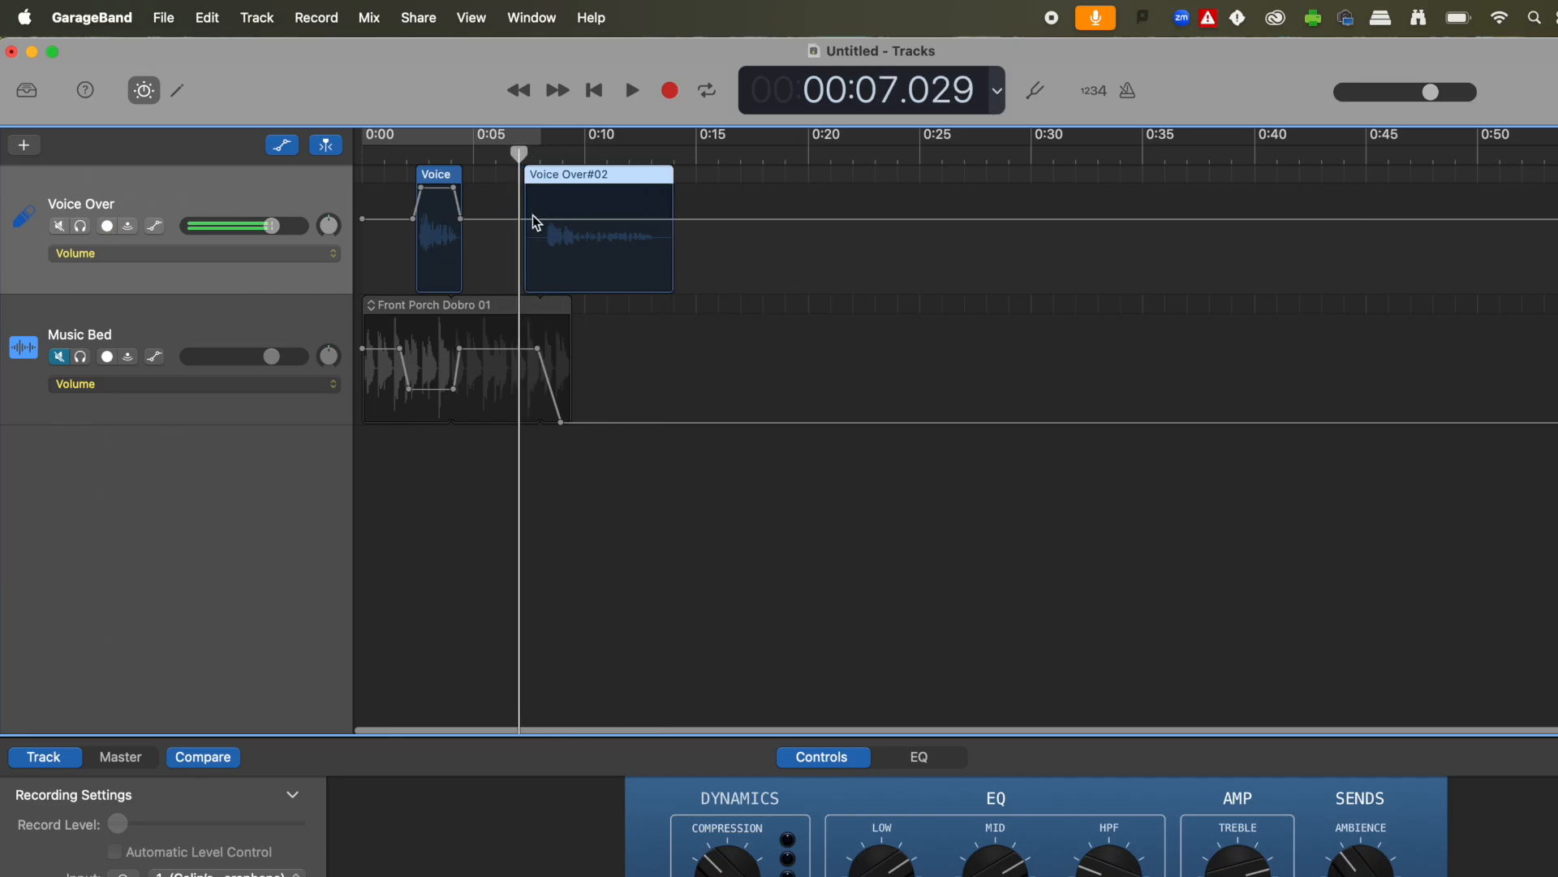
left_click(545, 264)
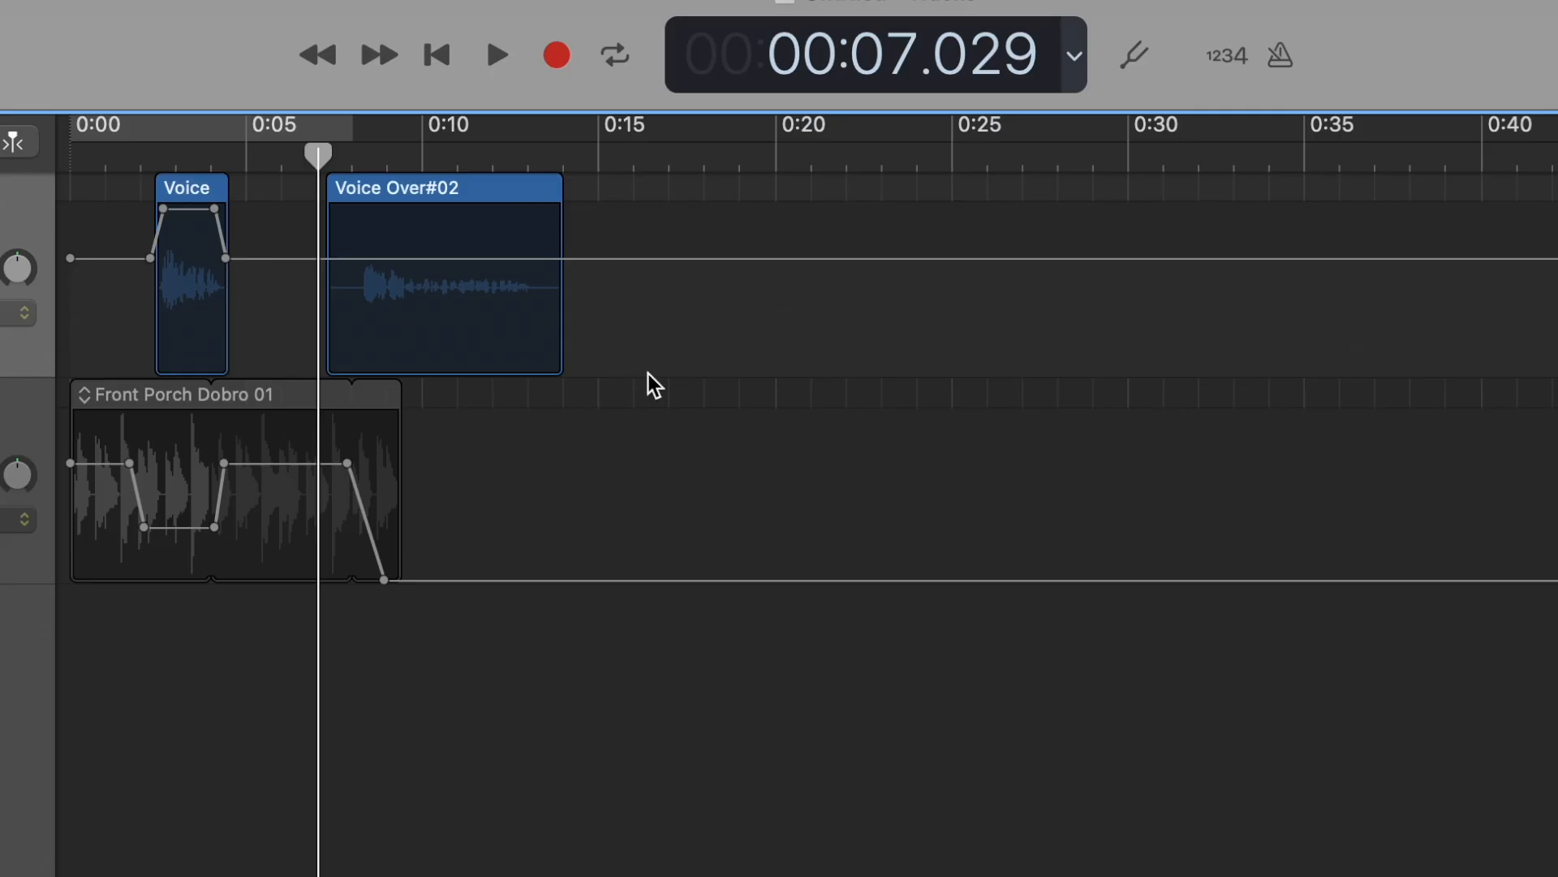
left_click_drag(550, 188, 524, 192)
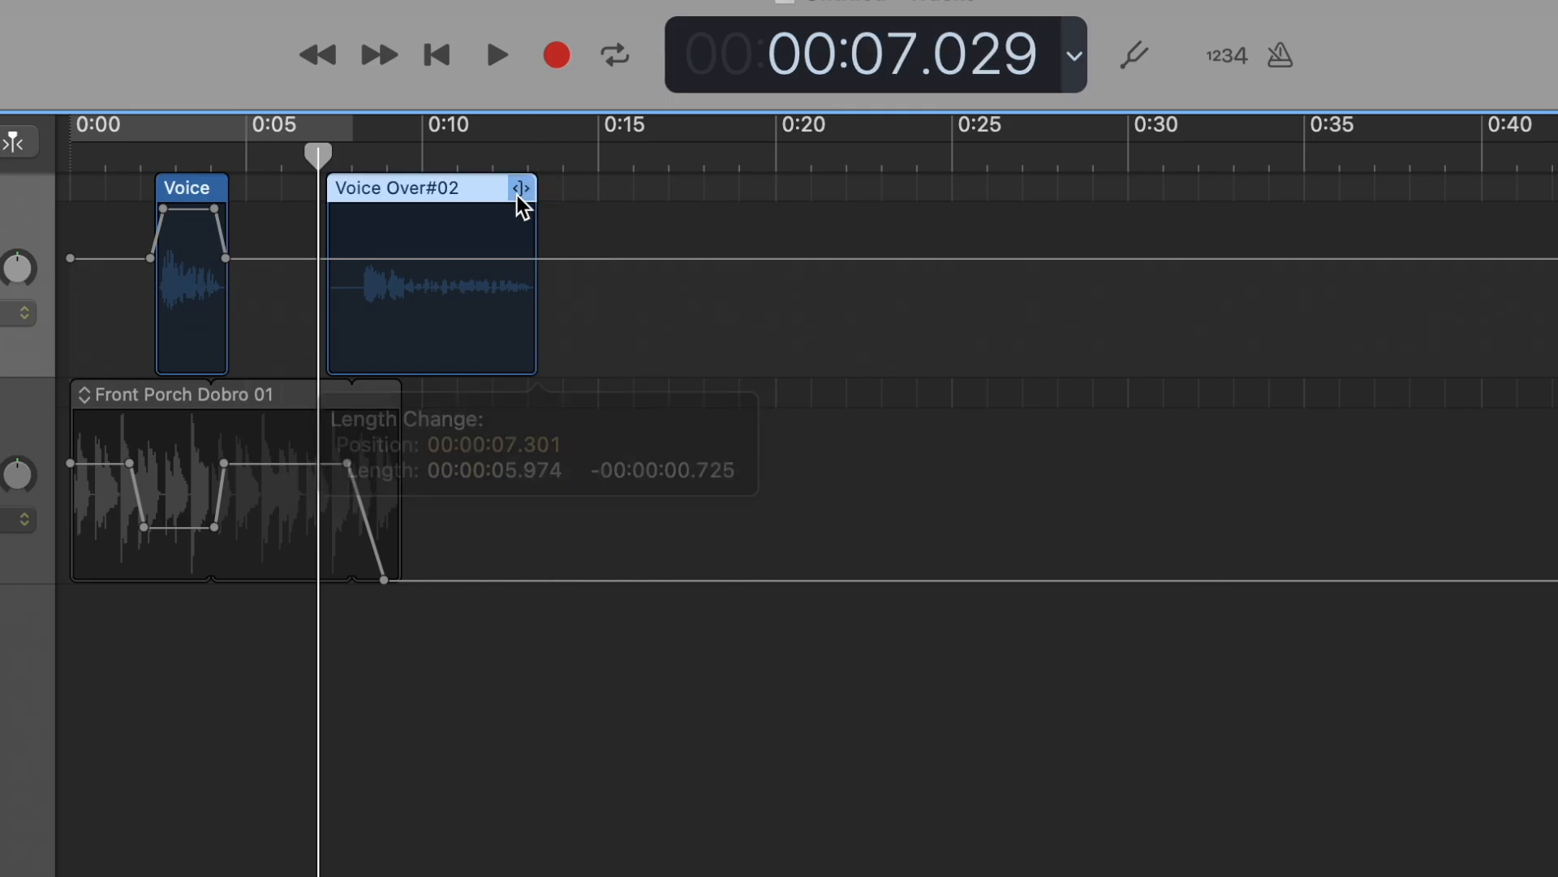
left_click_drag(345, 191, 381, 181)
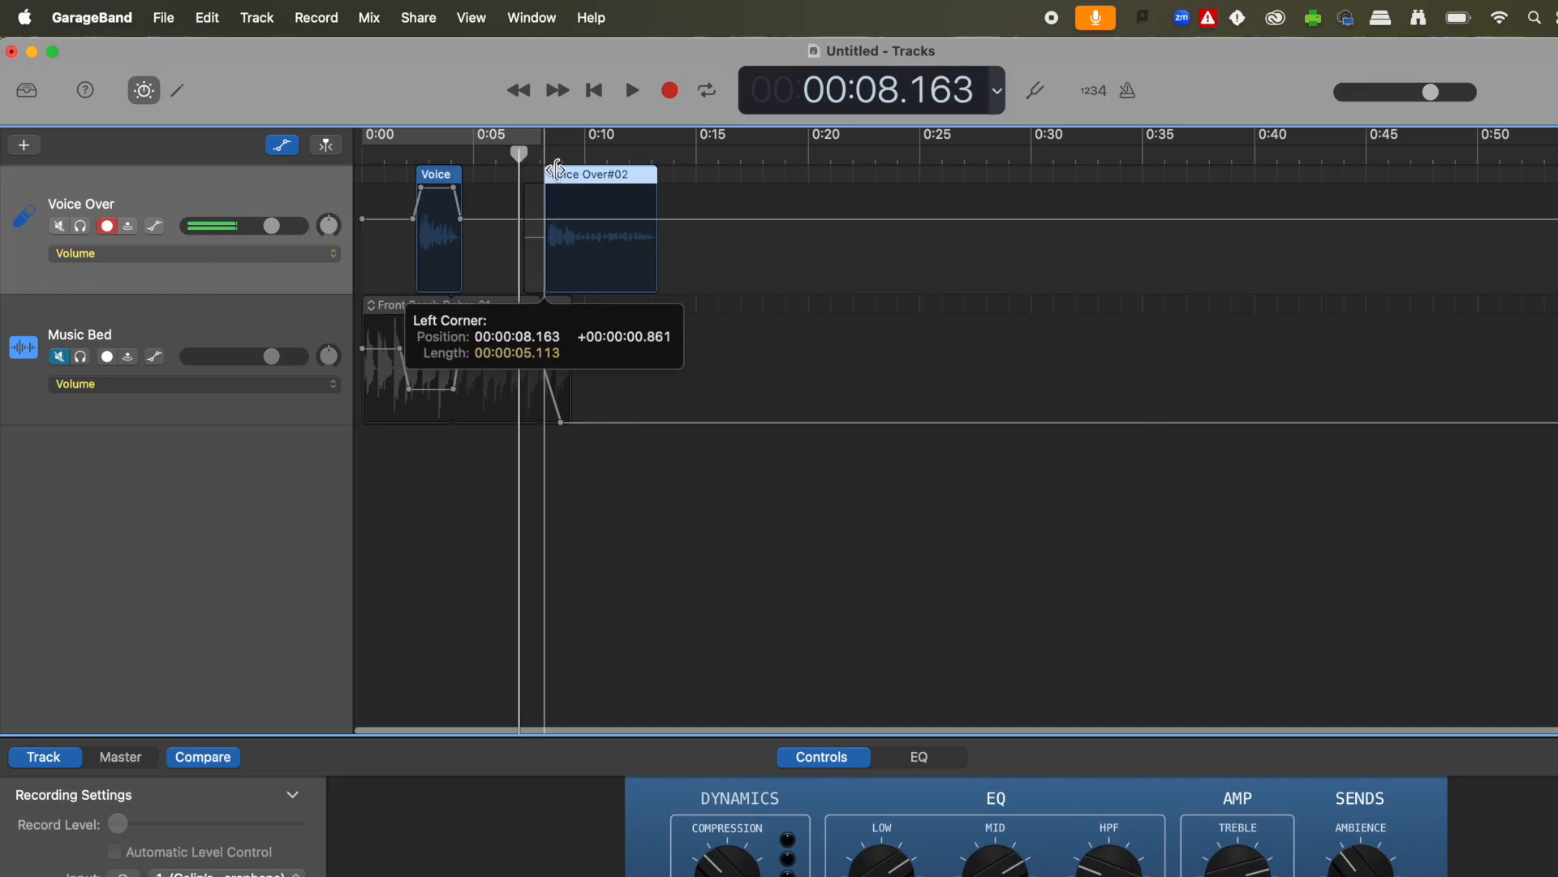
left_click_drag(555, 171, 556, 171)
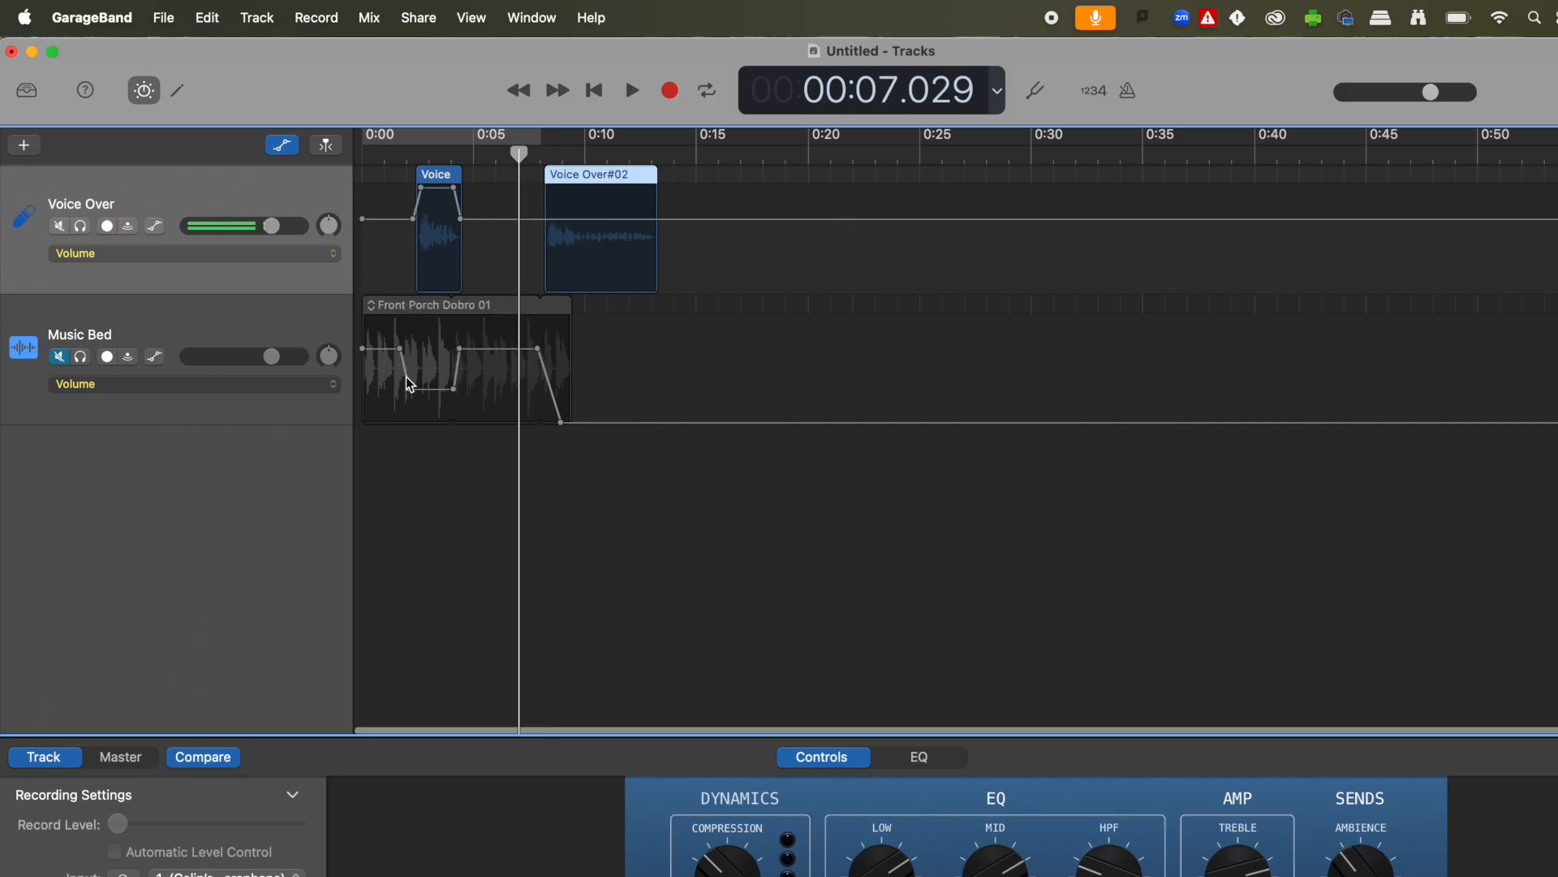
Step: Hide the automation and unmute the Music Bed track, listening to both tracks from about 0:07 to 0:13
key("a")
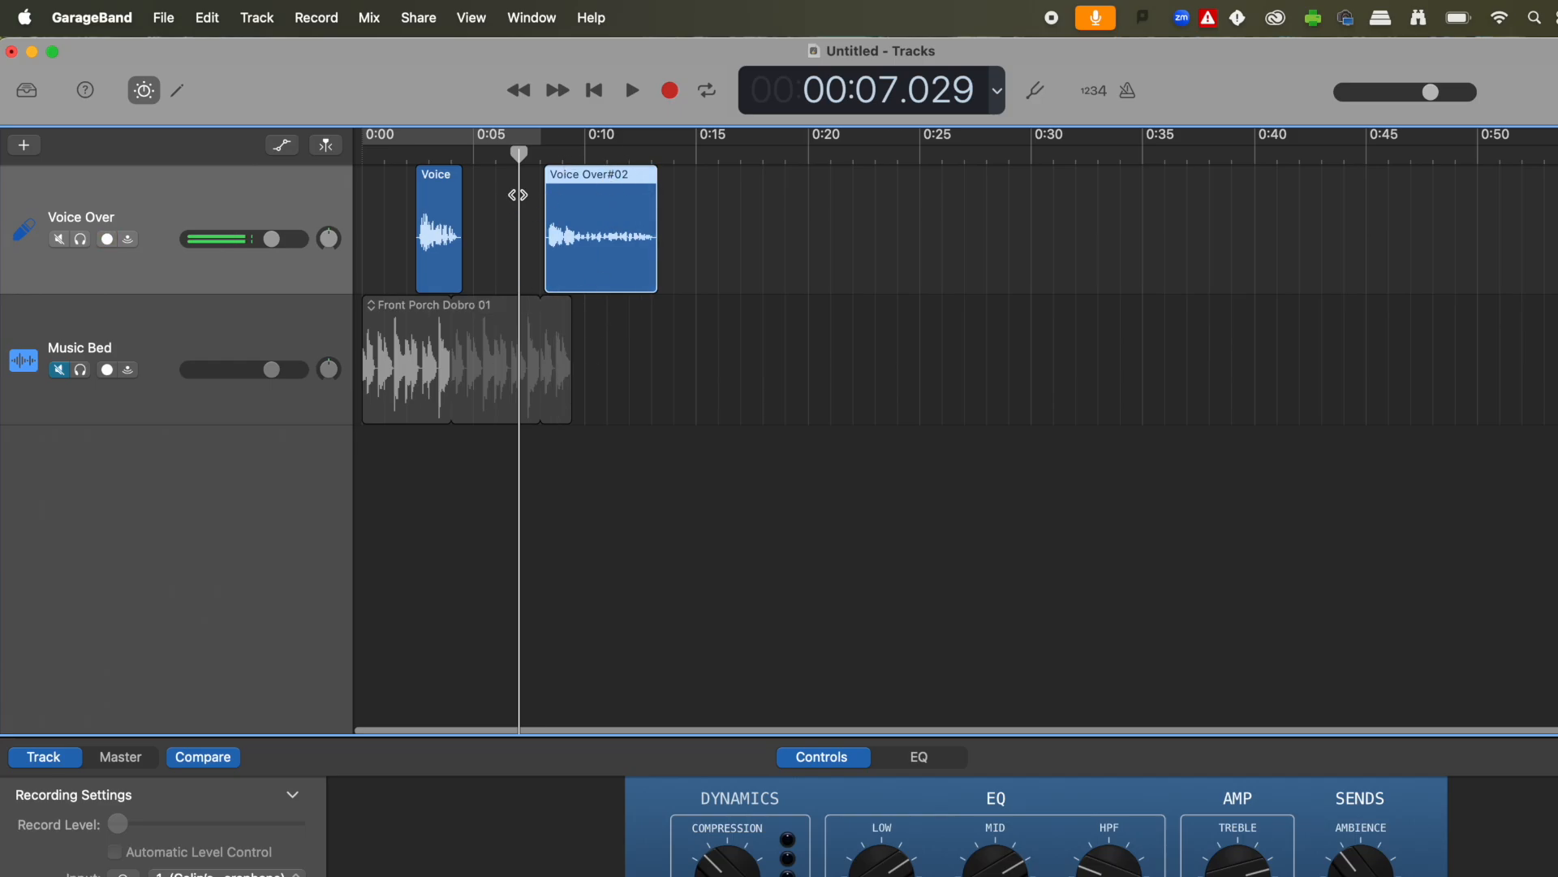
left_click(59, 372)
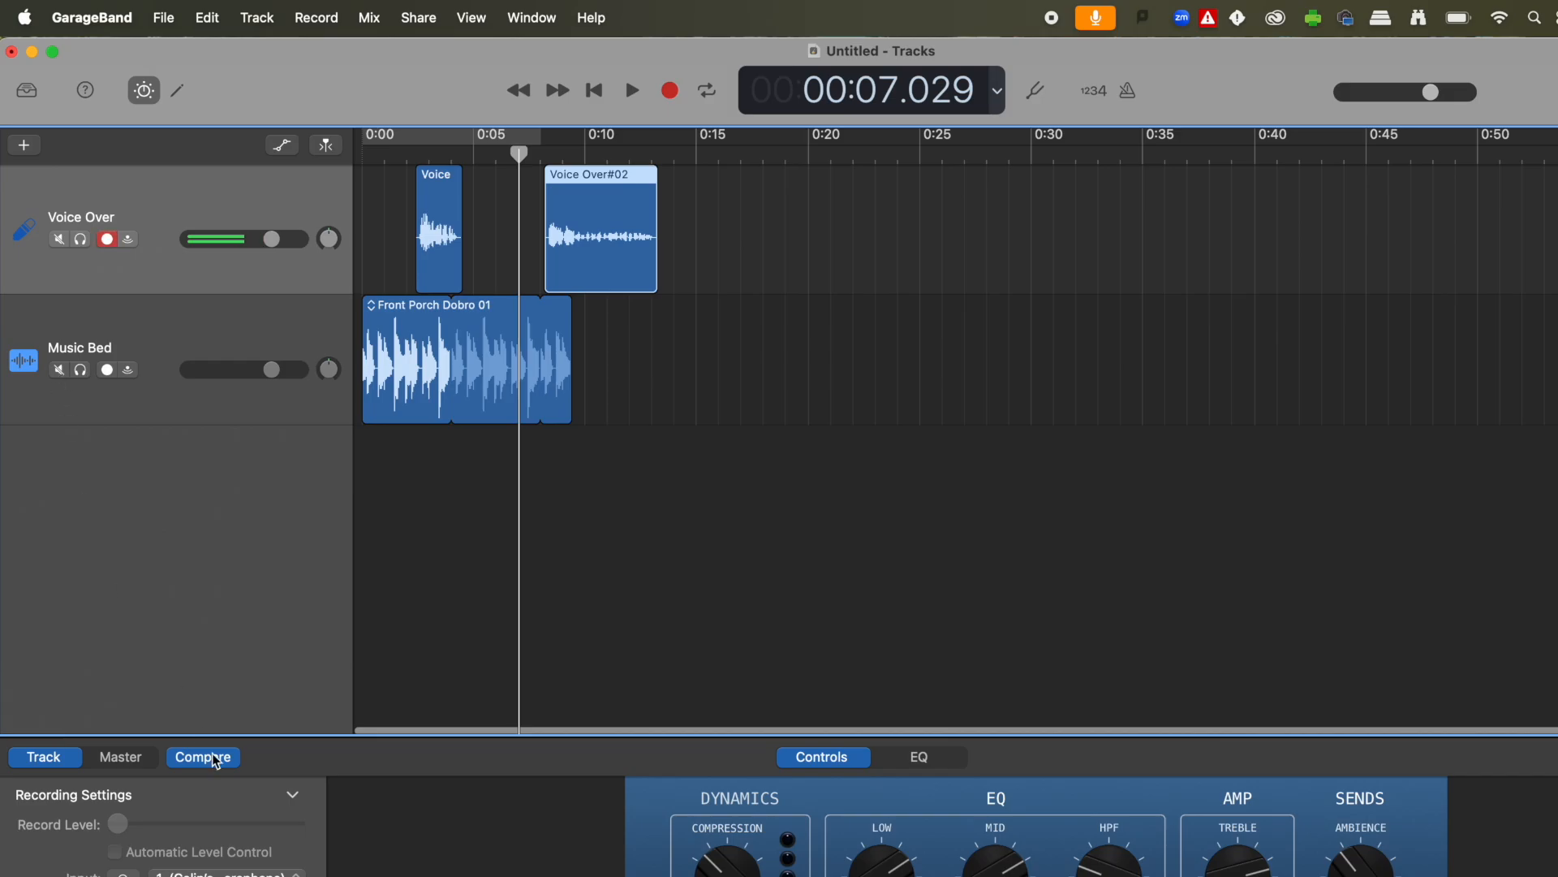
key("space")
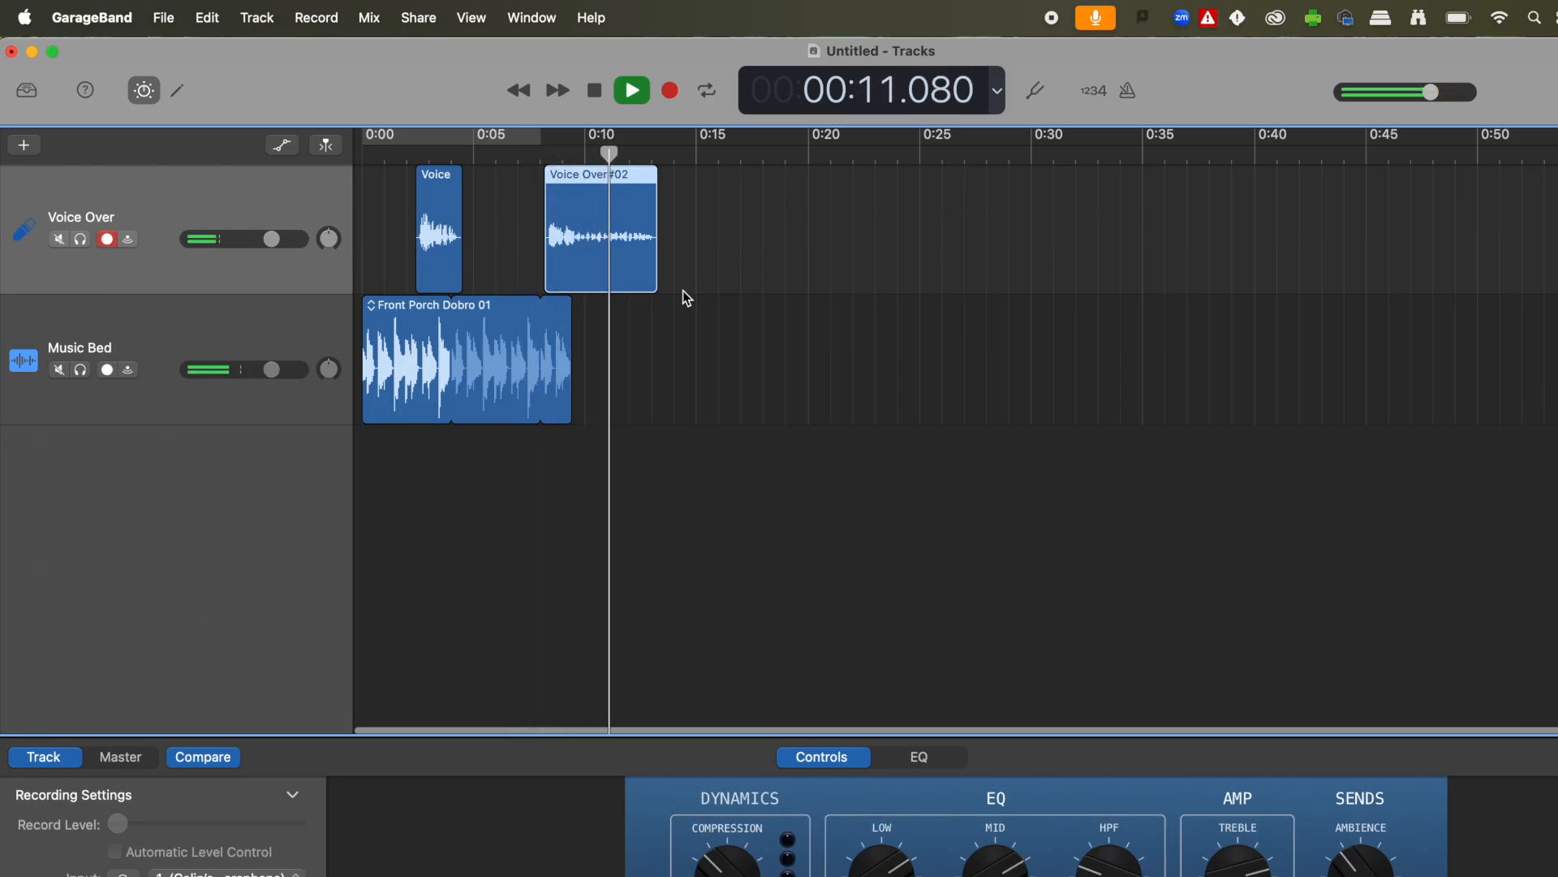
key("space")
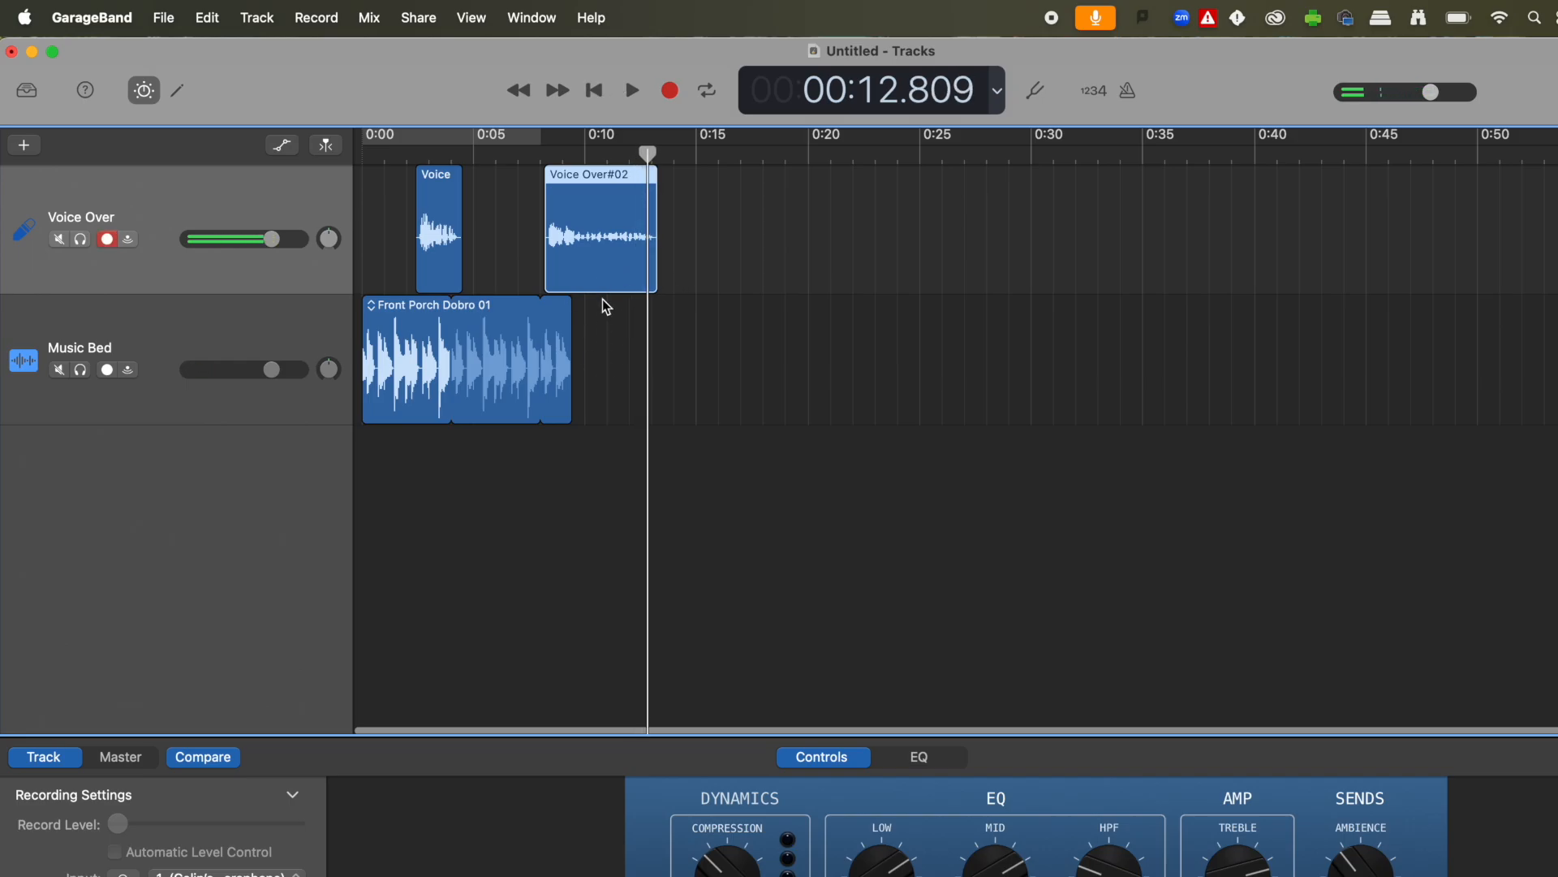
Step: Apply the Bright Vocal patch to the Voice Over track and play the first voice clip from about 0:02 to 0:05
left_click(28, 92)
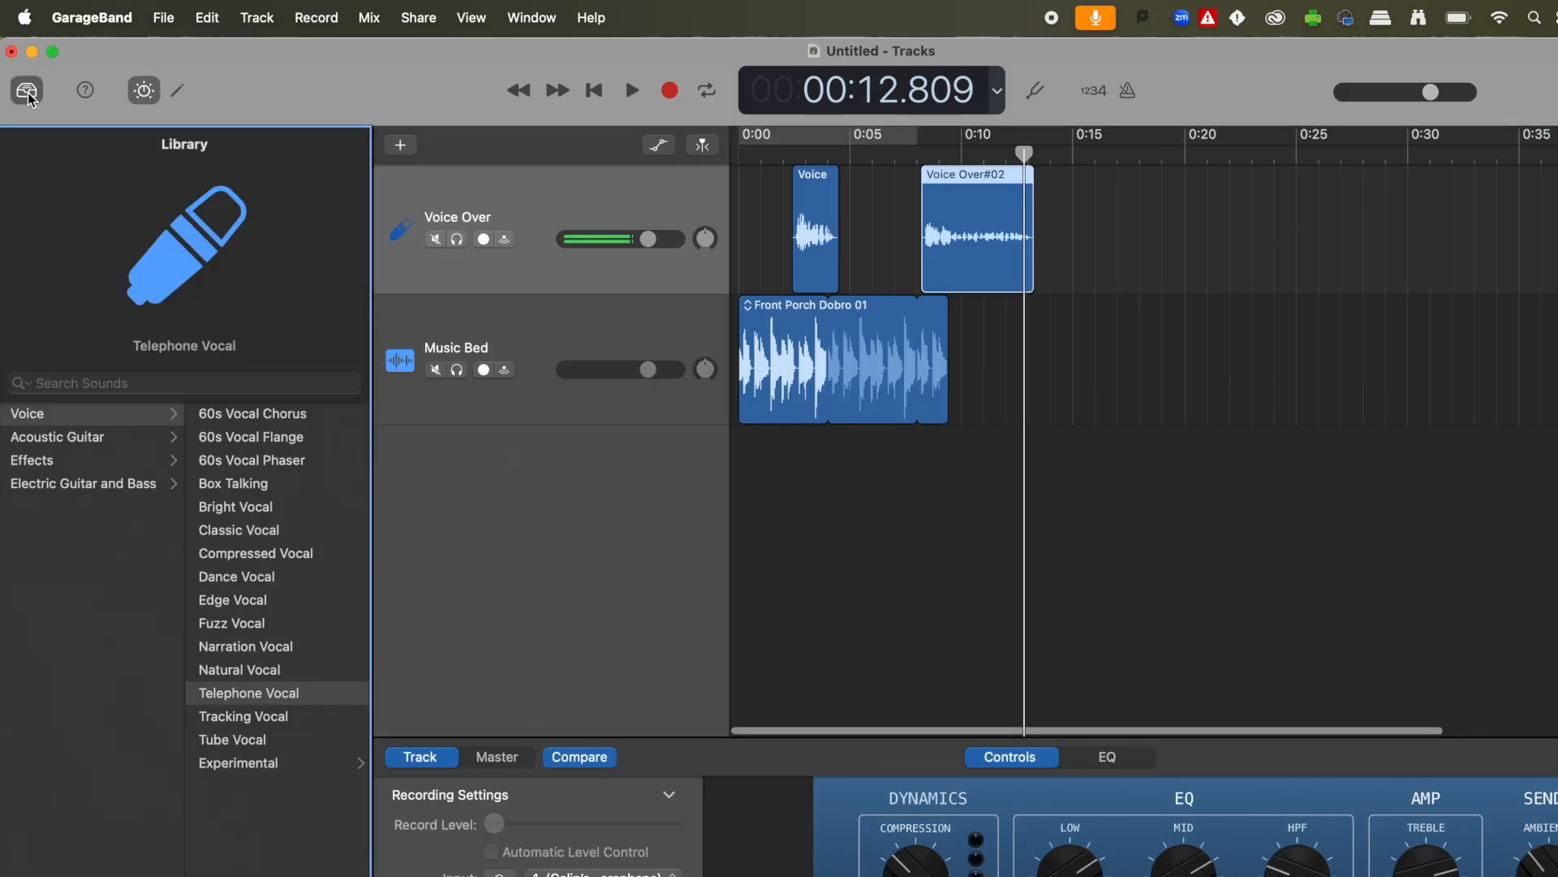
left_click(260, 507)
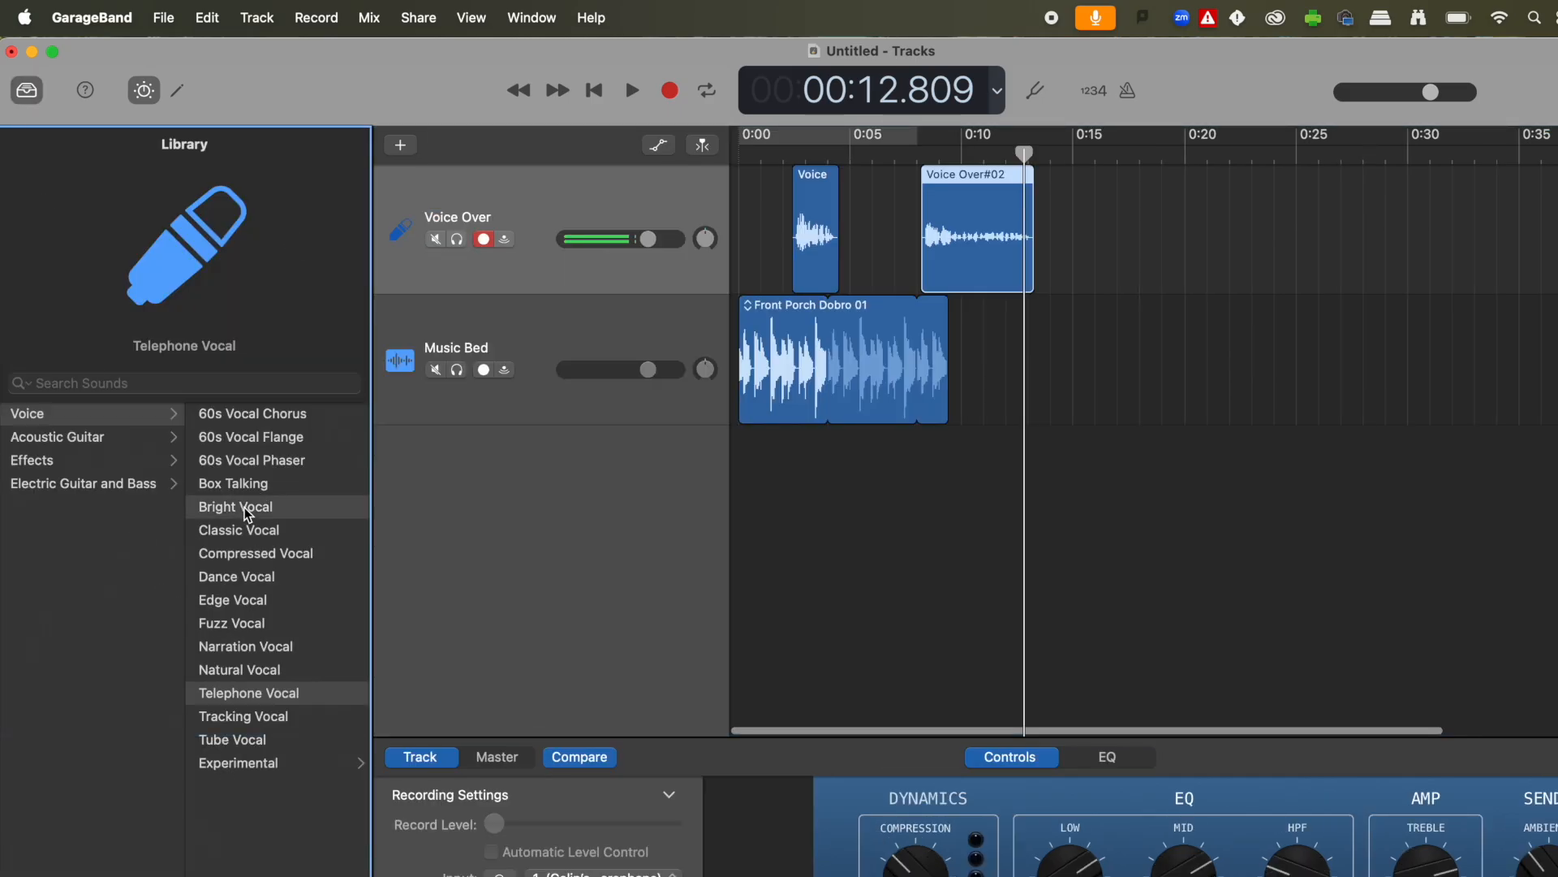
left_click(796, 135)
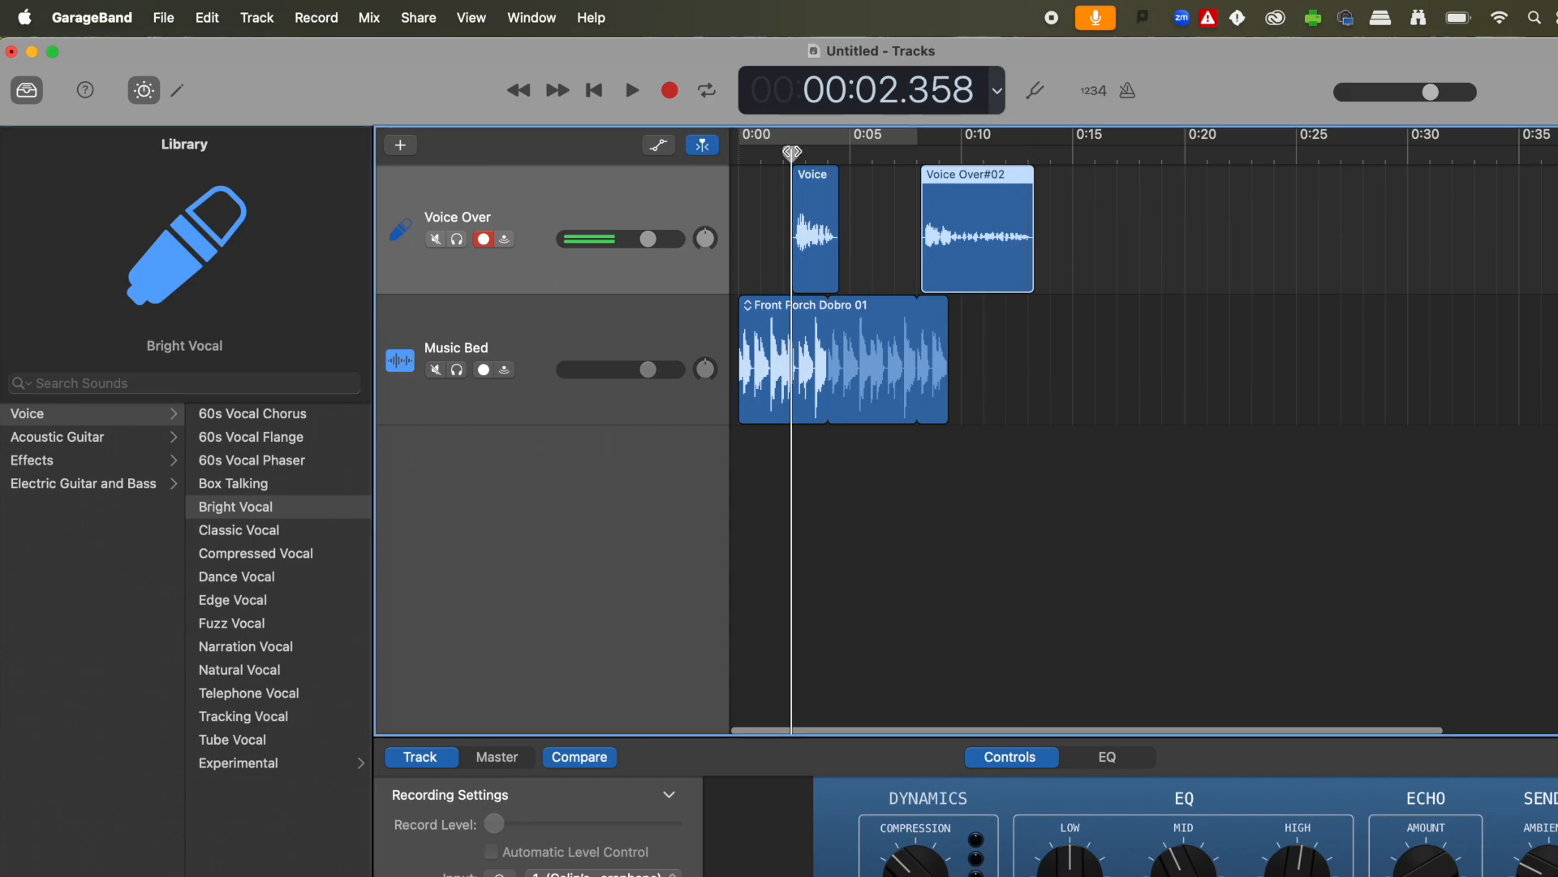
key("space")
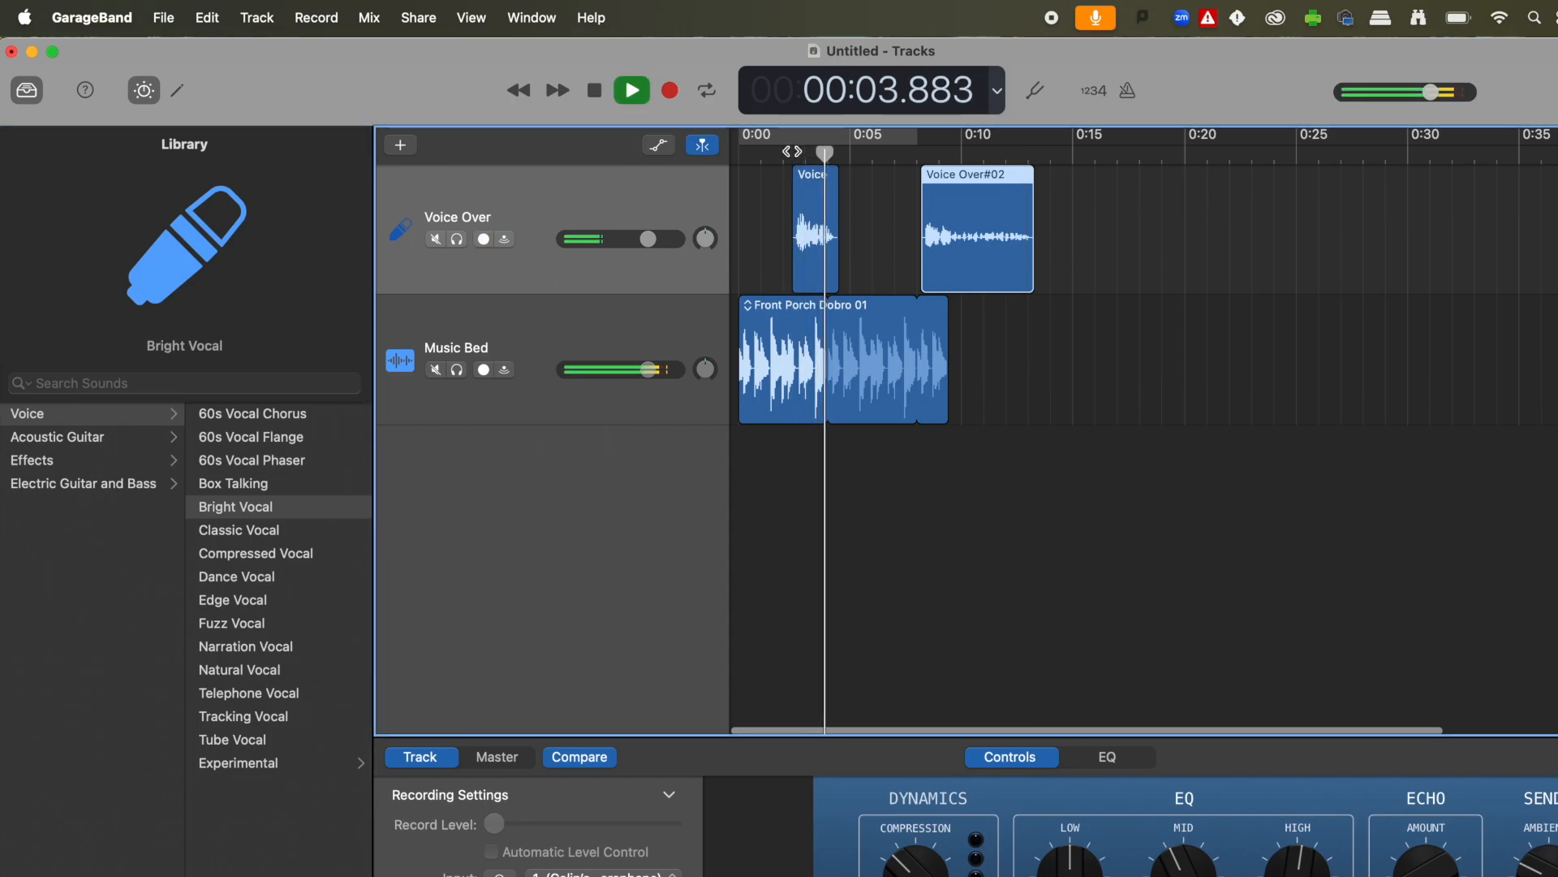
key("space")
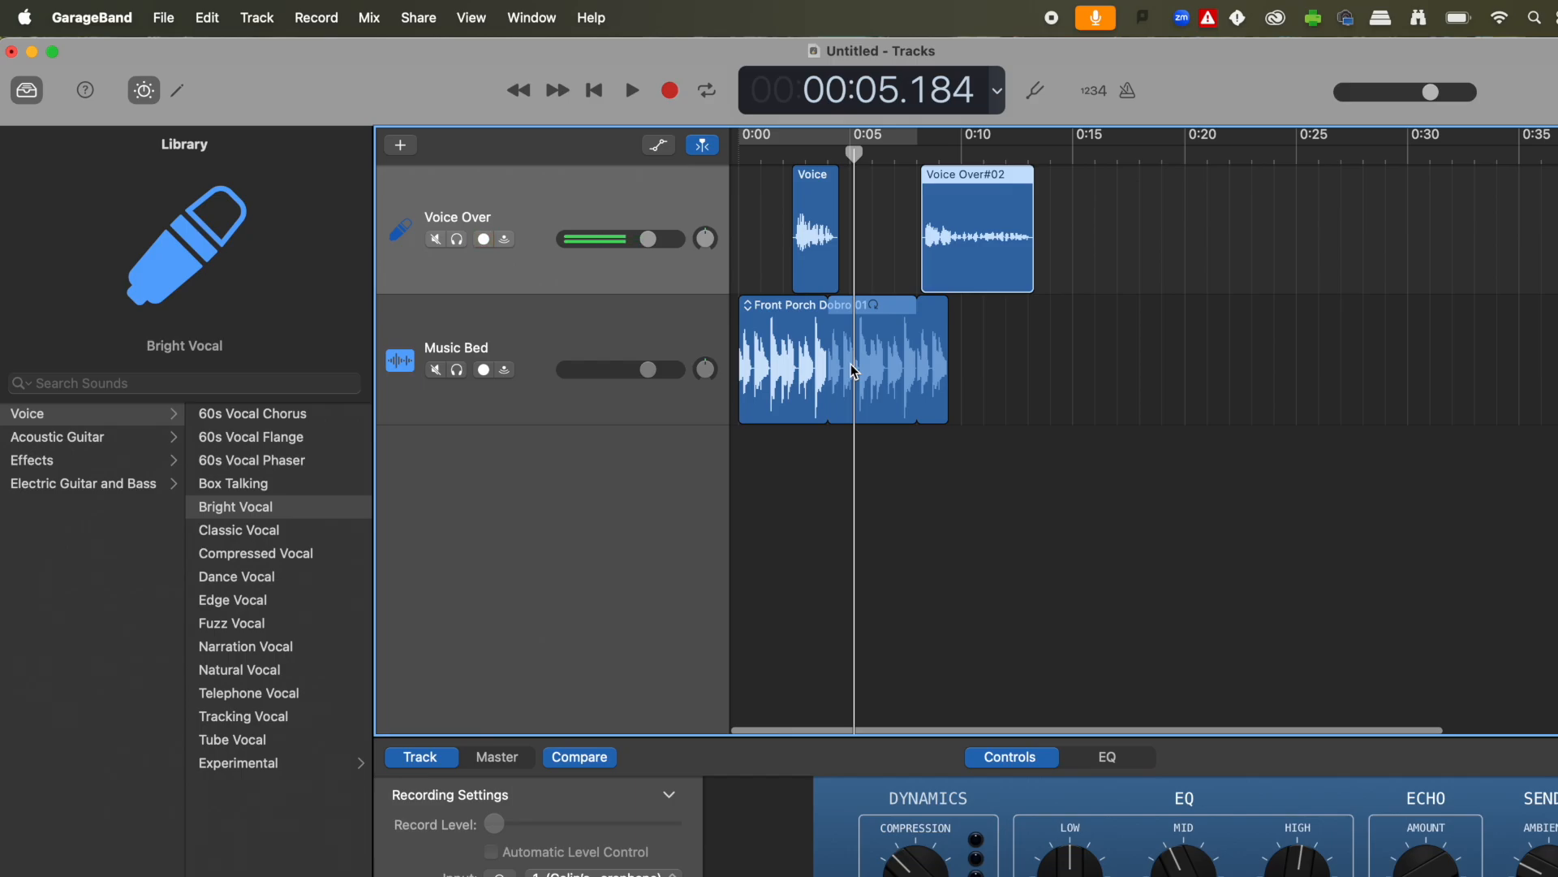
Step: Save the project as "Podcast Training" in the GarageBand folder
left_click(167, 20)
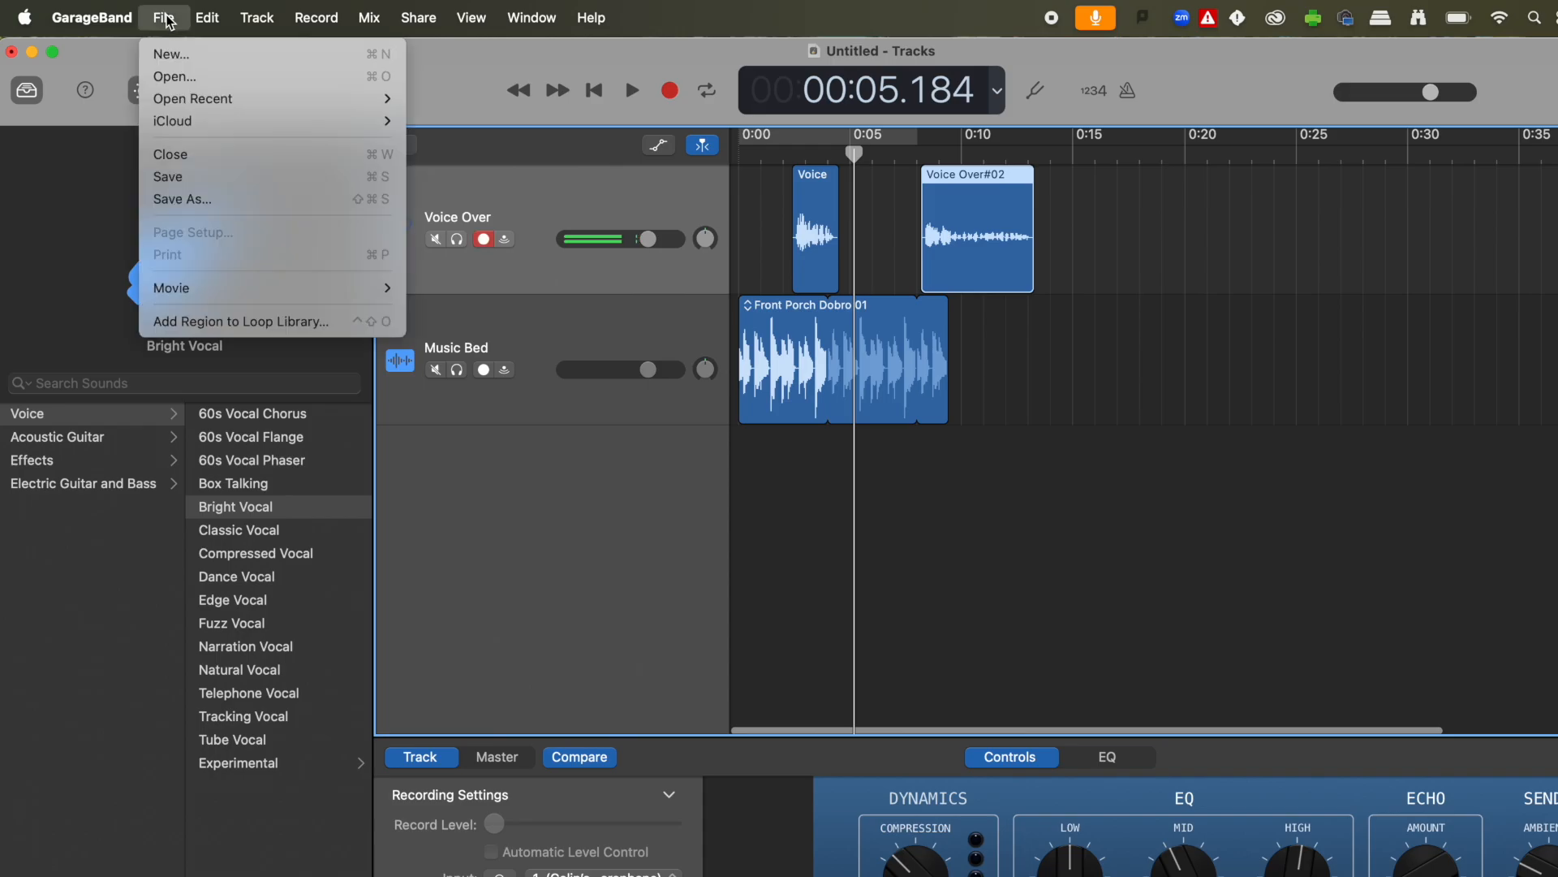
left_click(210, 178)
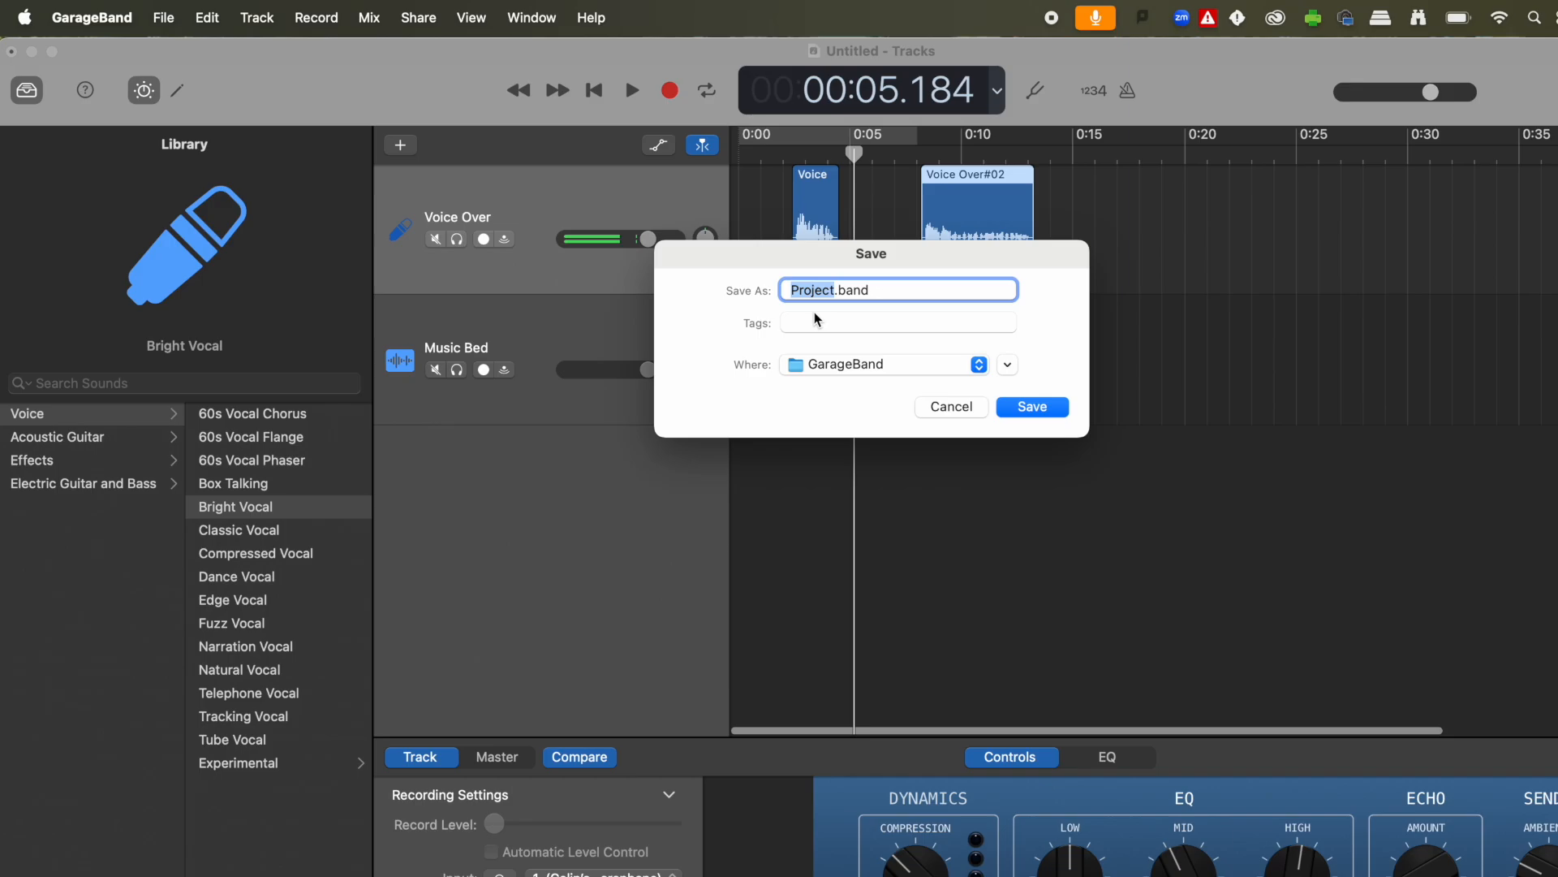
type("Podcast Training")
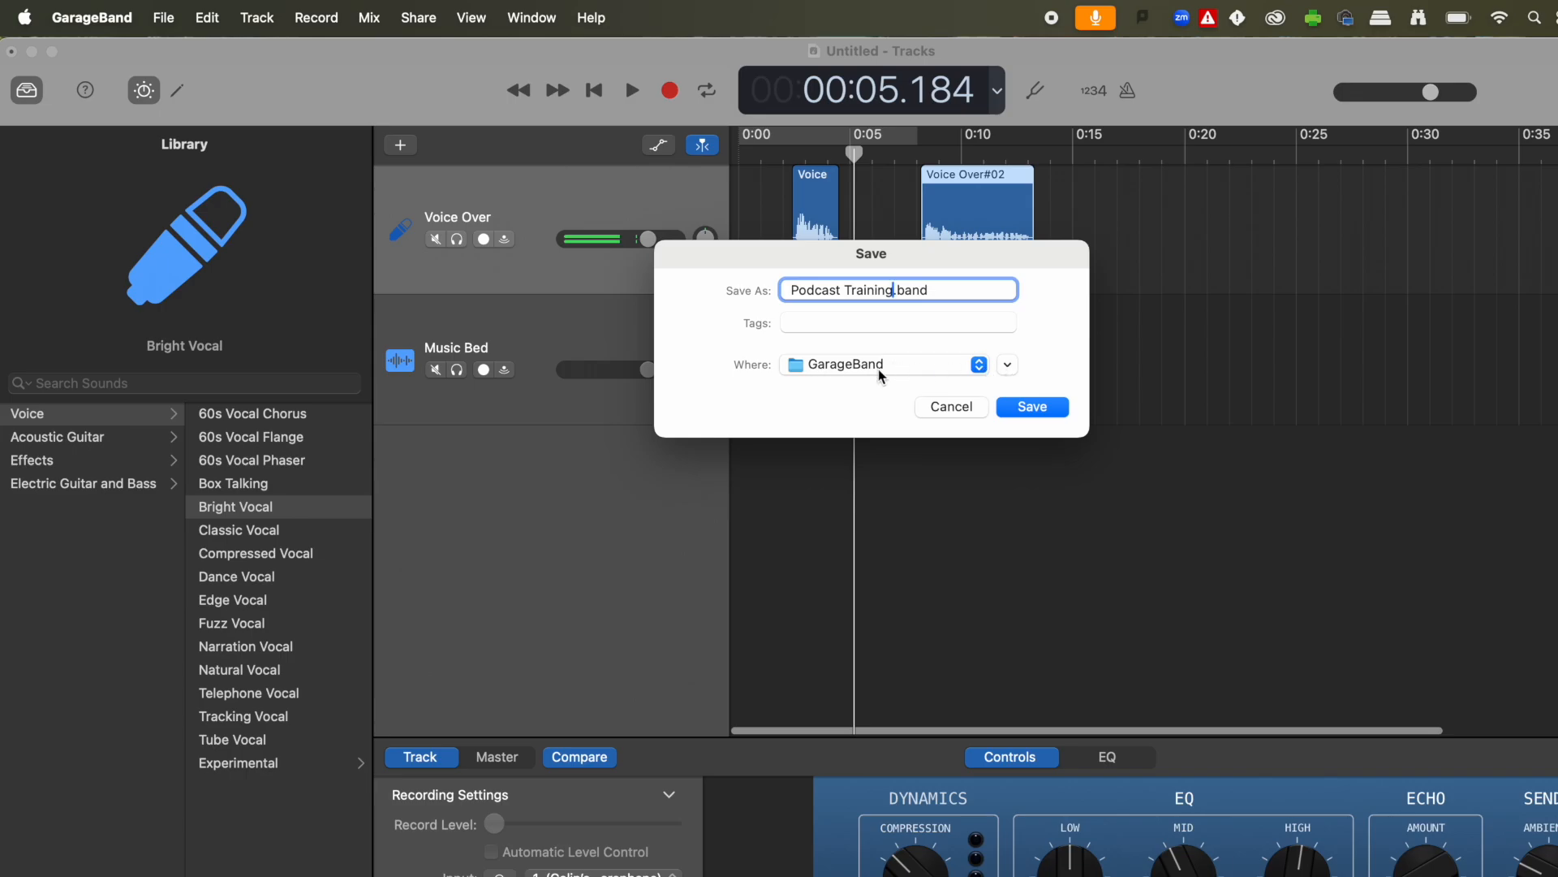
left_click(1006, 366)
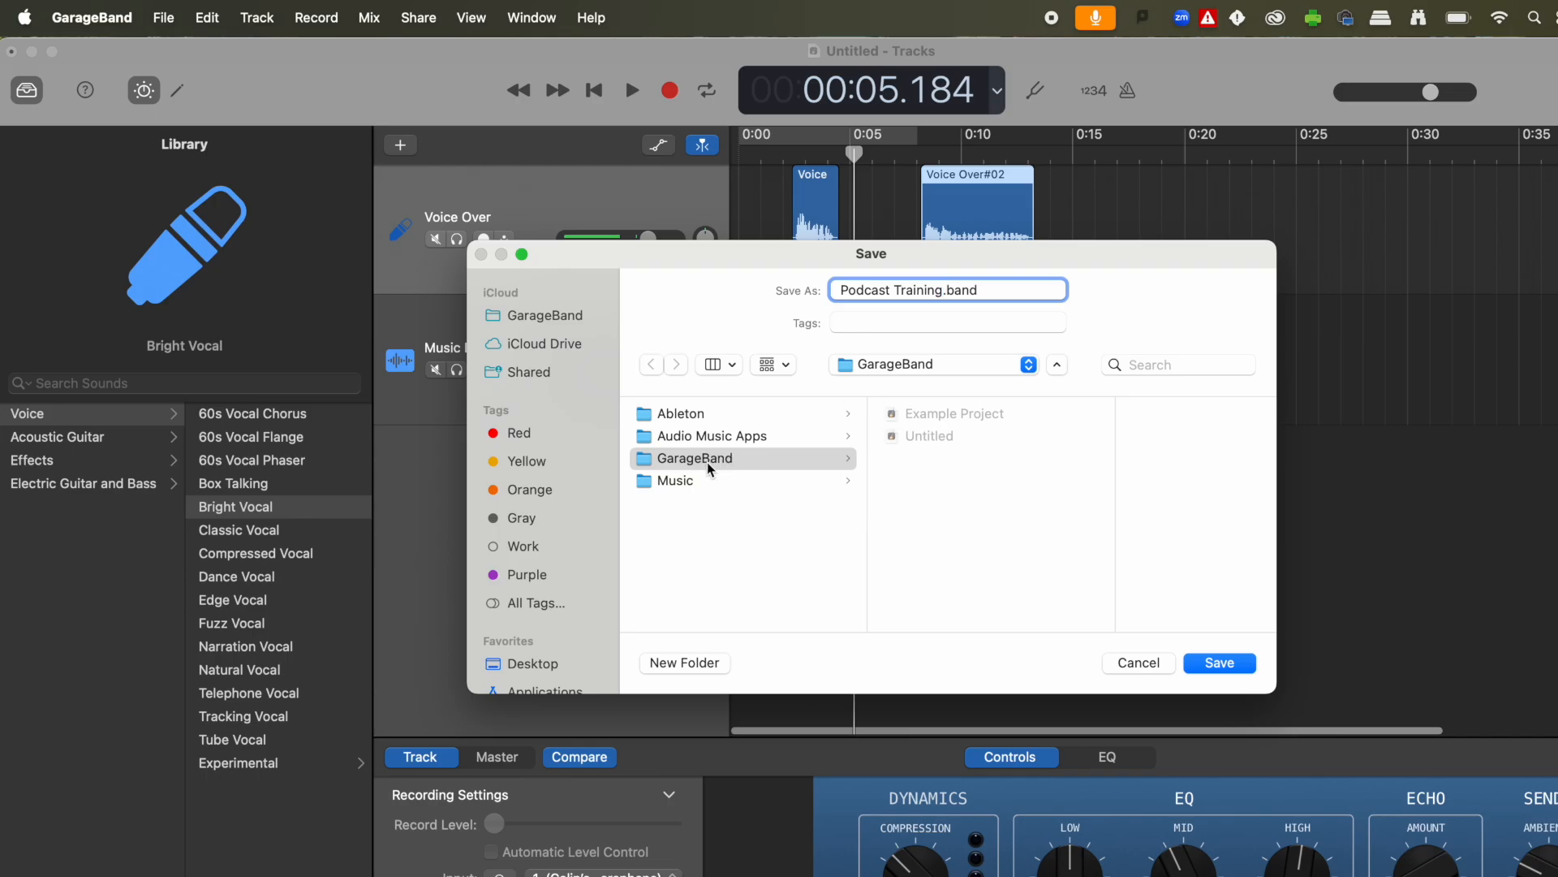
left_click(922, 367)
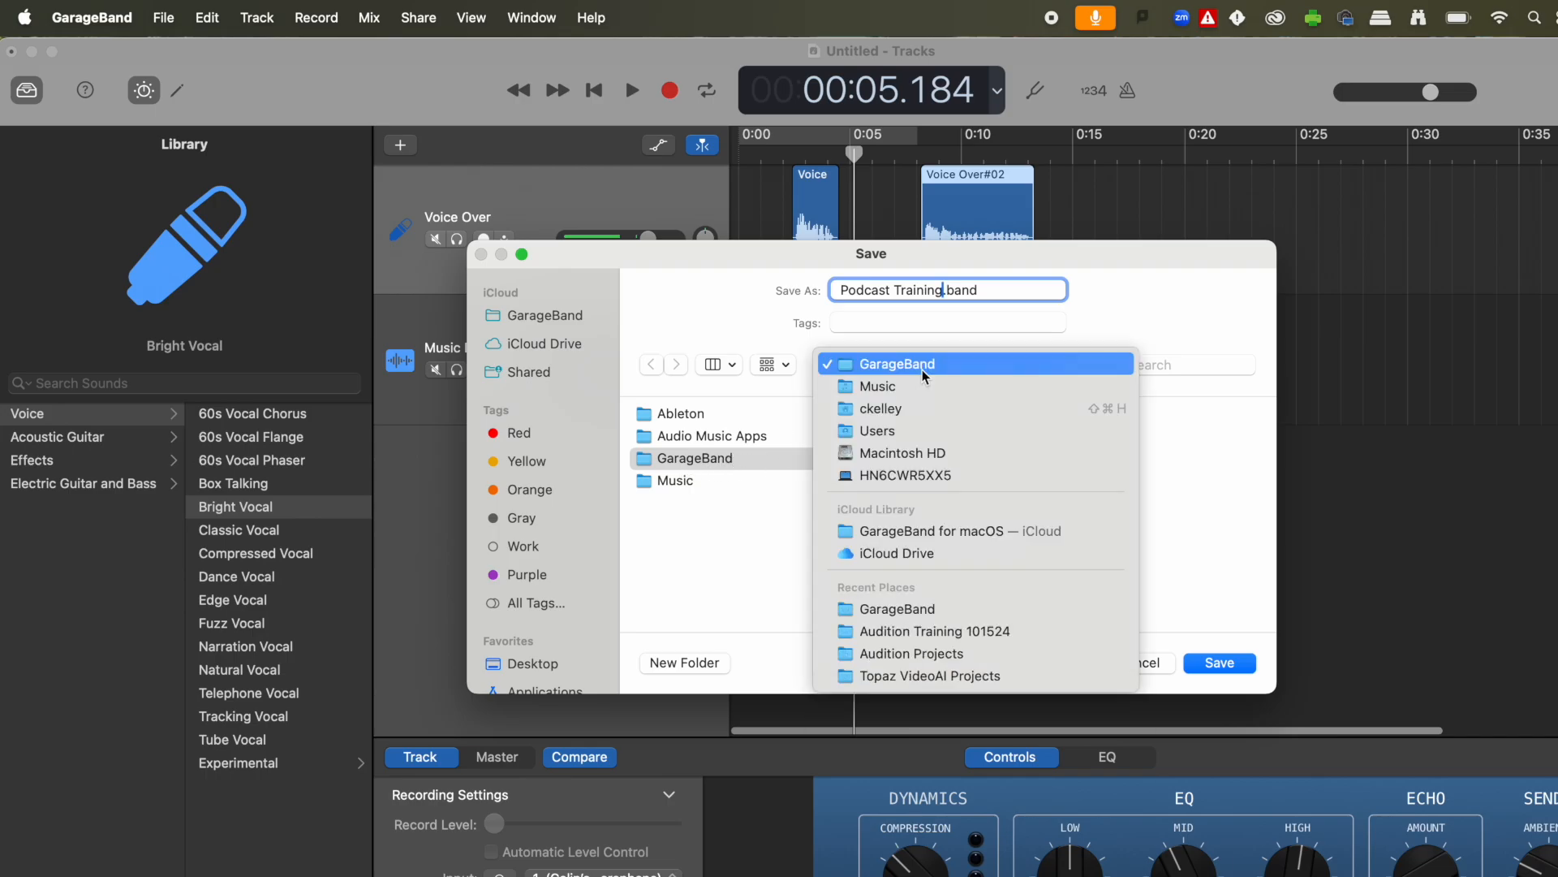
left_click(1169, 290)
left_click(1220, 663)
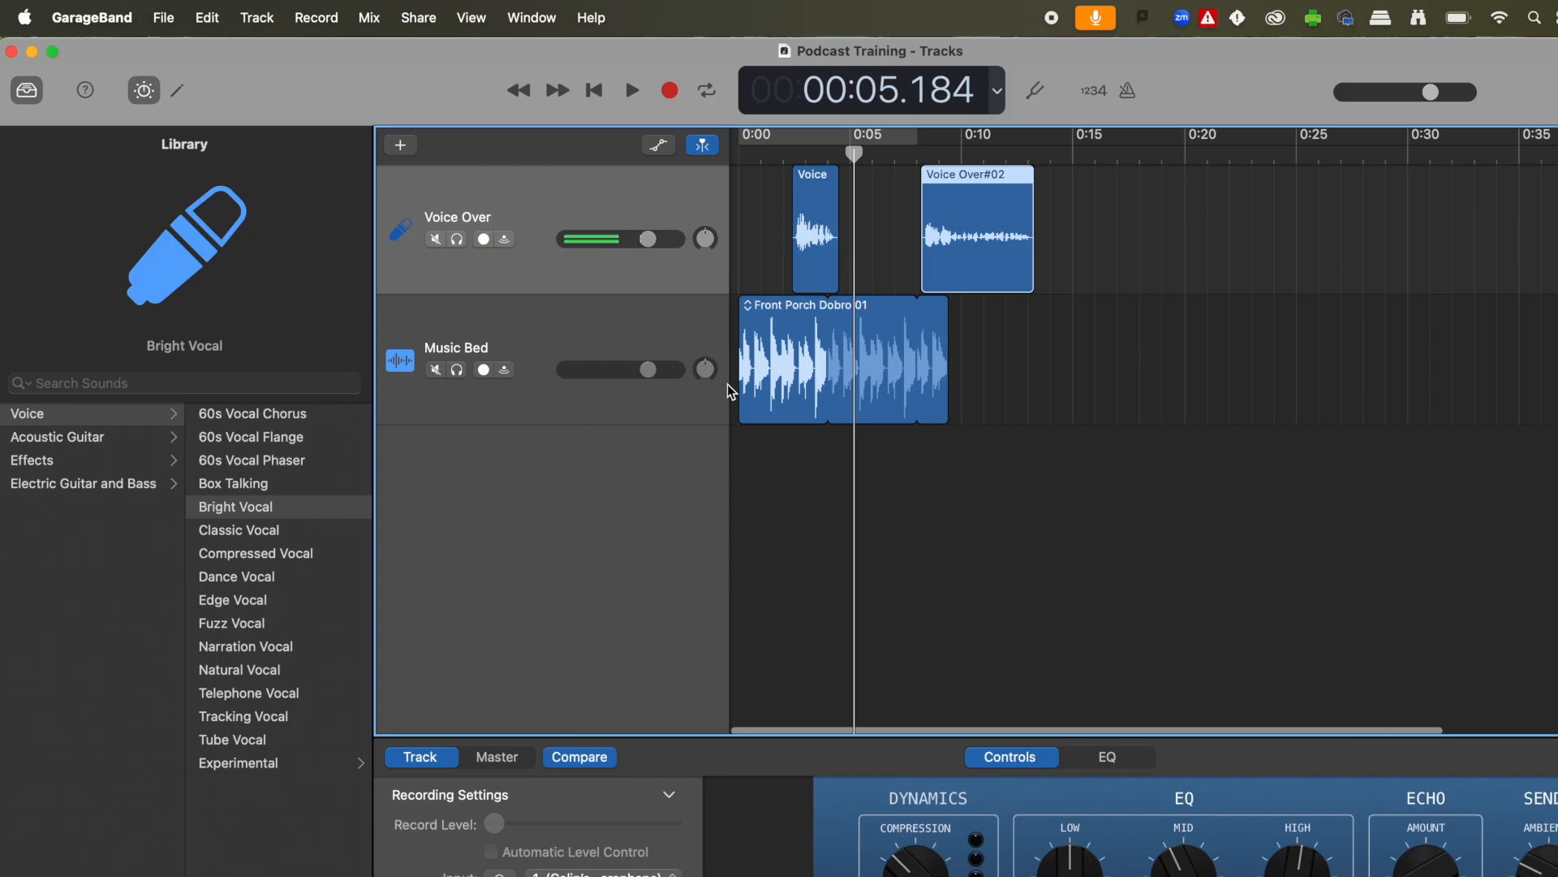
key("super+s")
Step: Export the song to the Desktop as an MP3 in High Quality (192 kBit/s), keeping the suggested file name
left_click(423, 19)
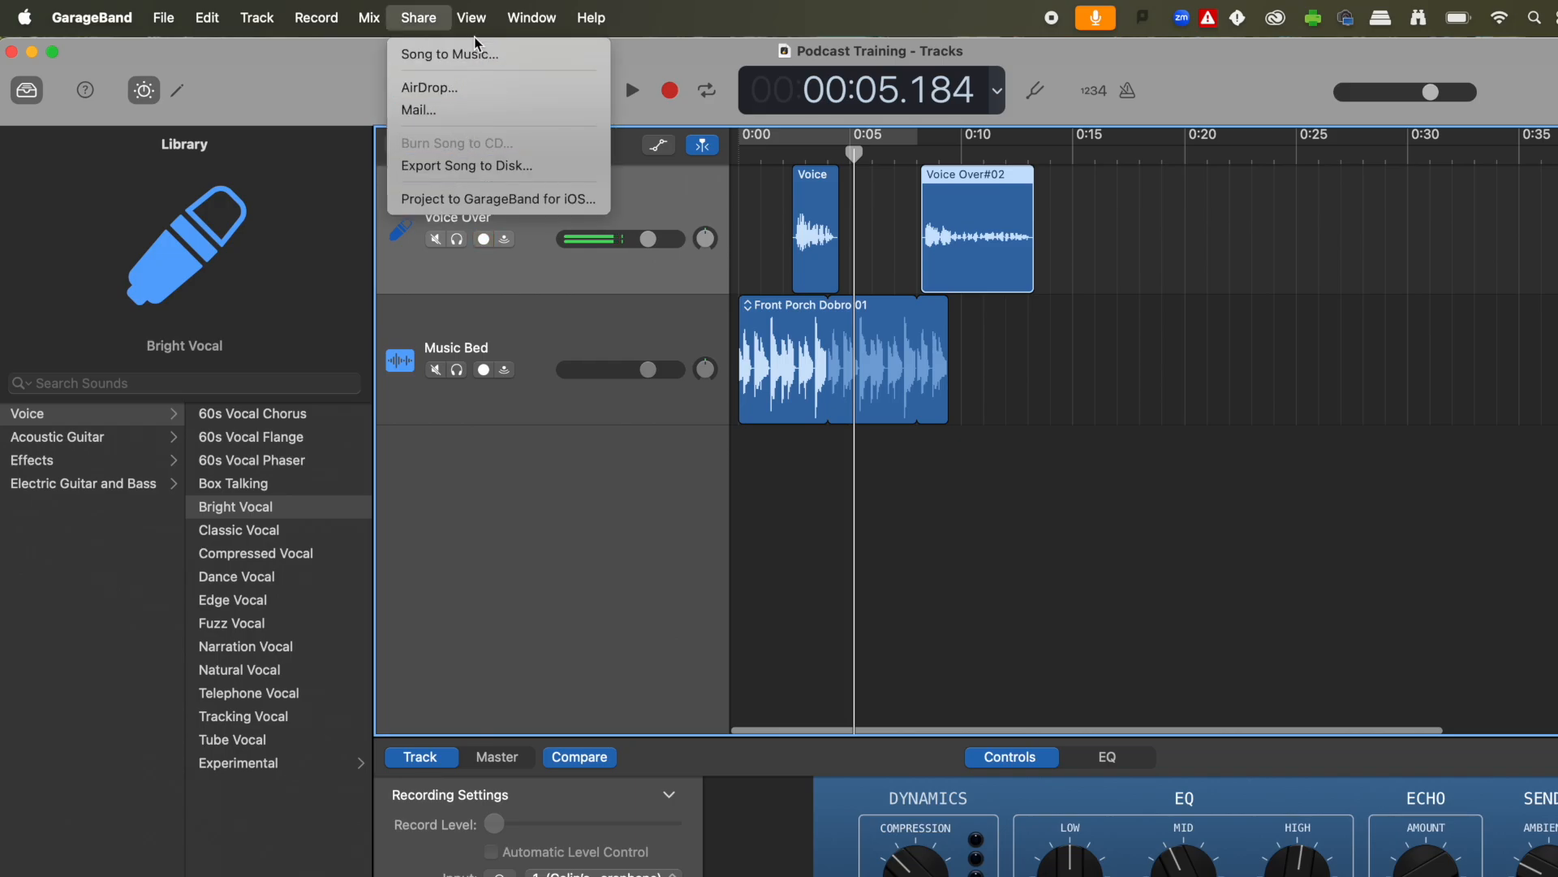
left_click(467, 167)
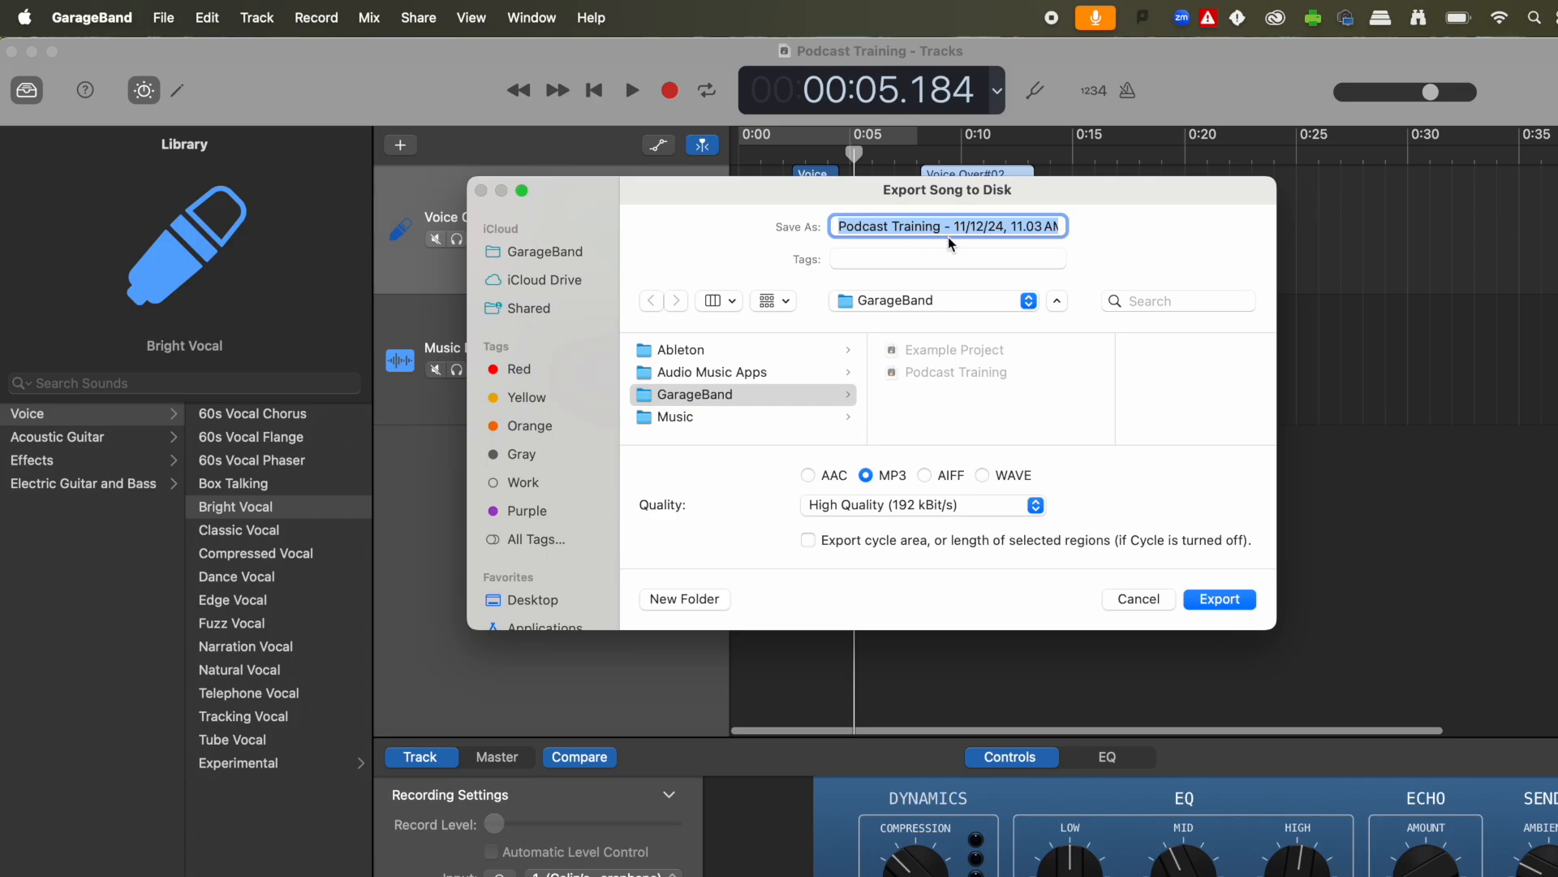
left_click(996, 226)
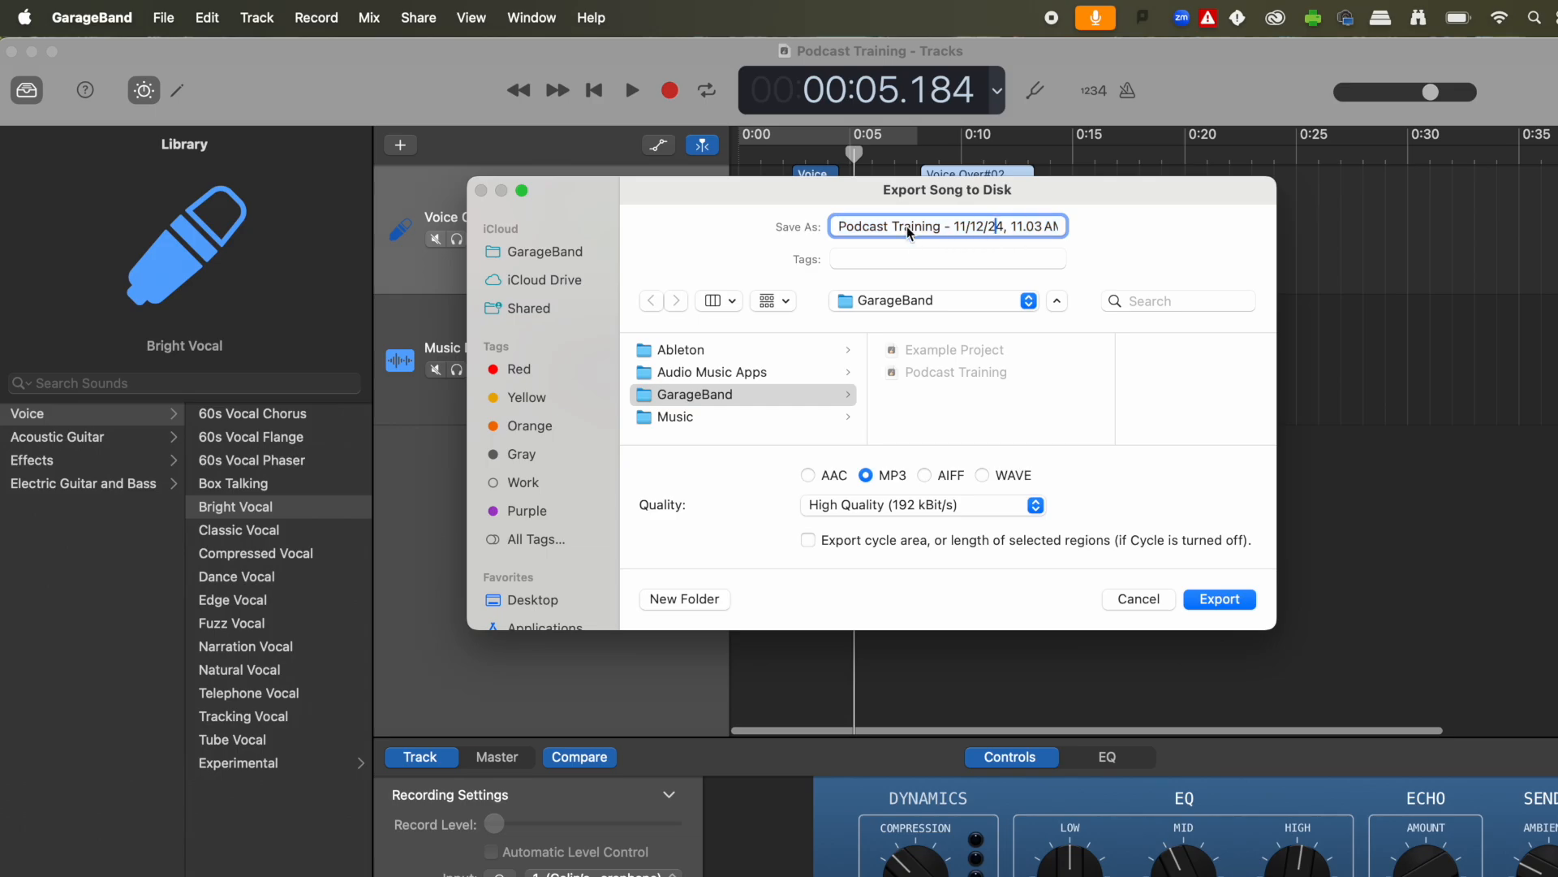
left_click(840, 225)
triple_click(940, 227)
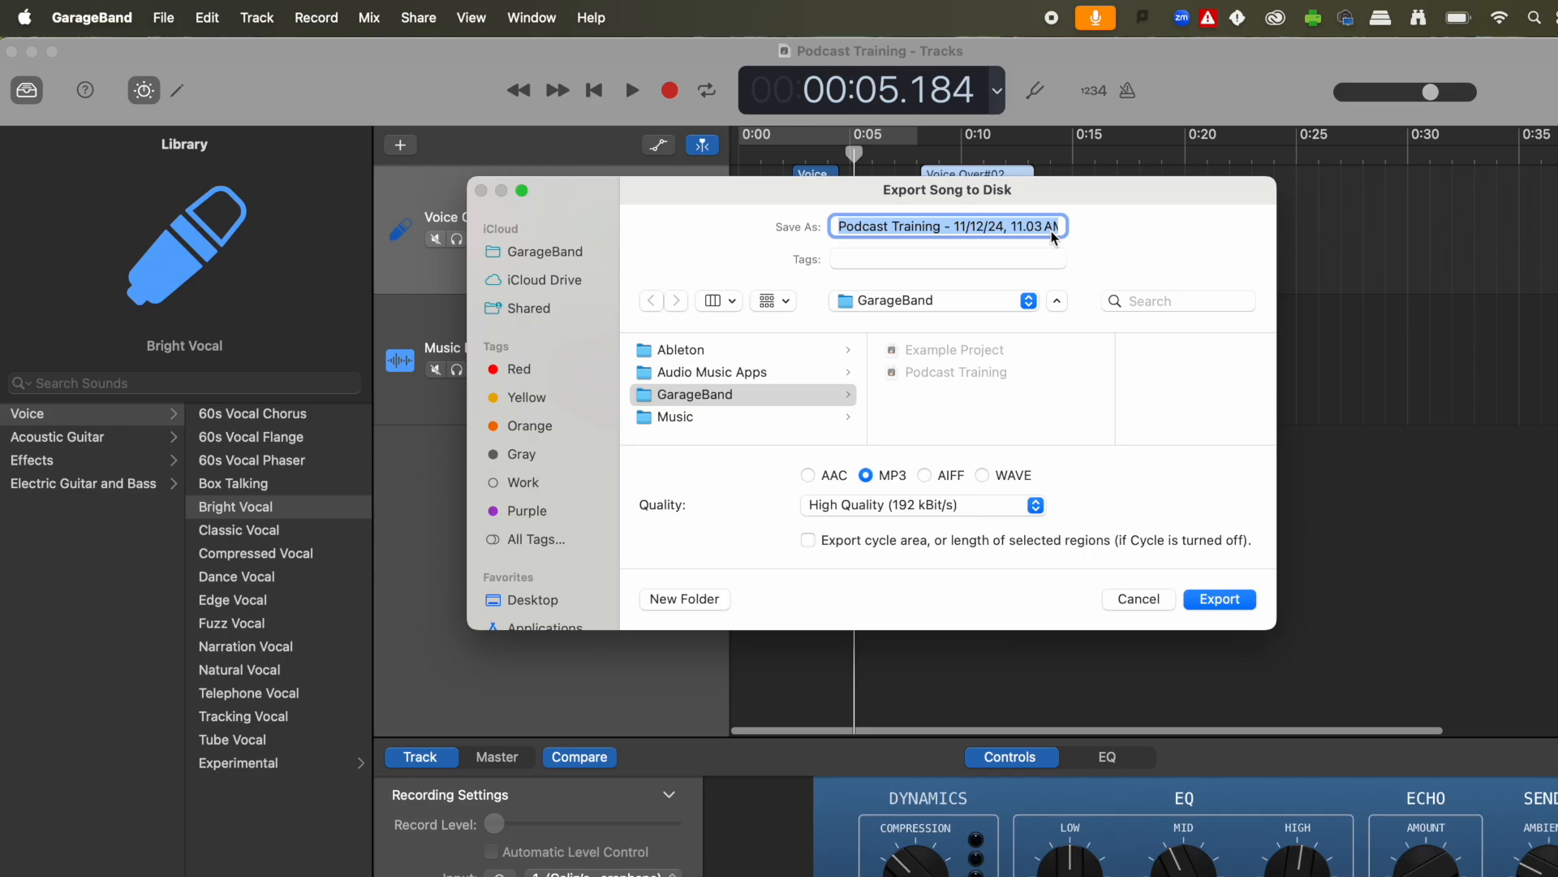
left_click(911, 226)
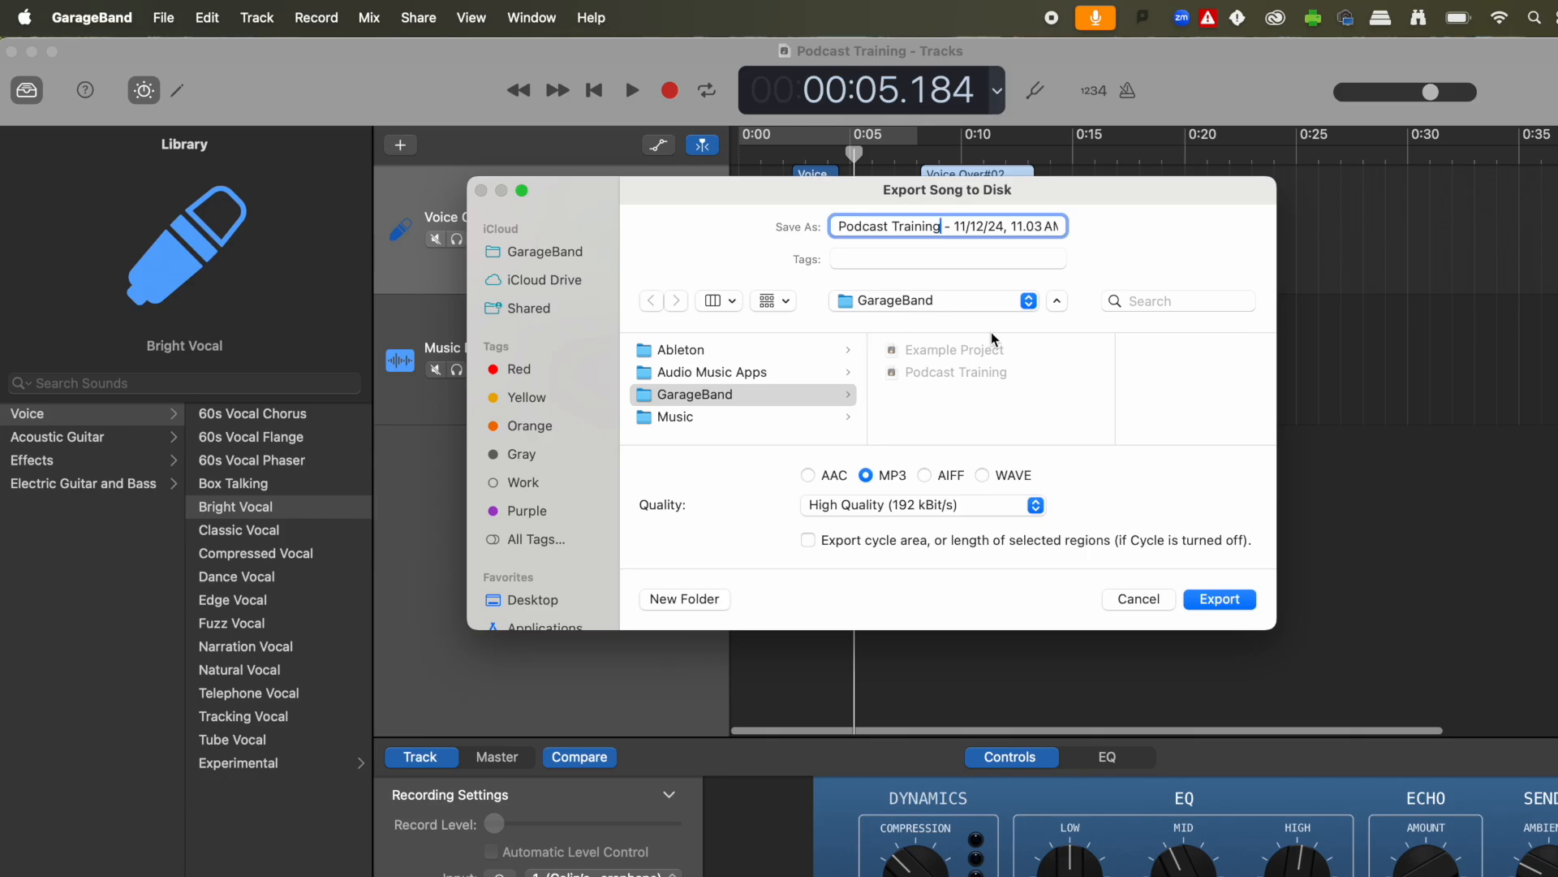
left_click(543, 599)
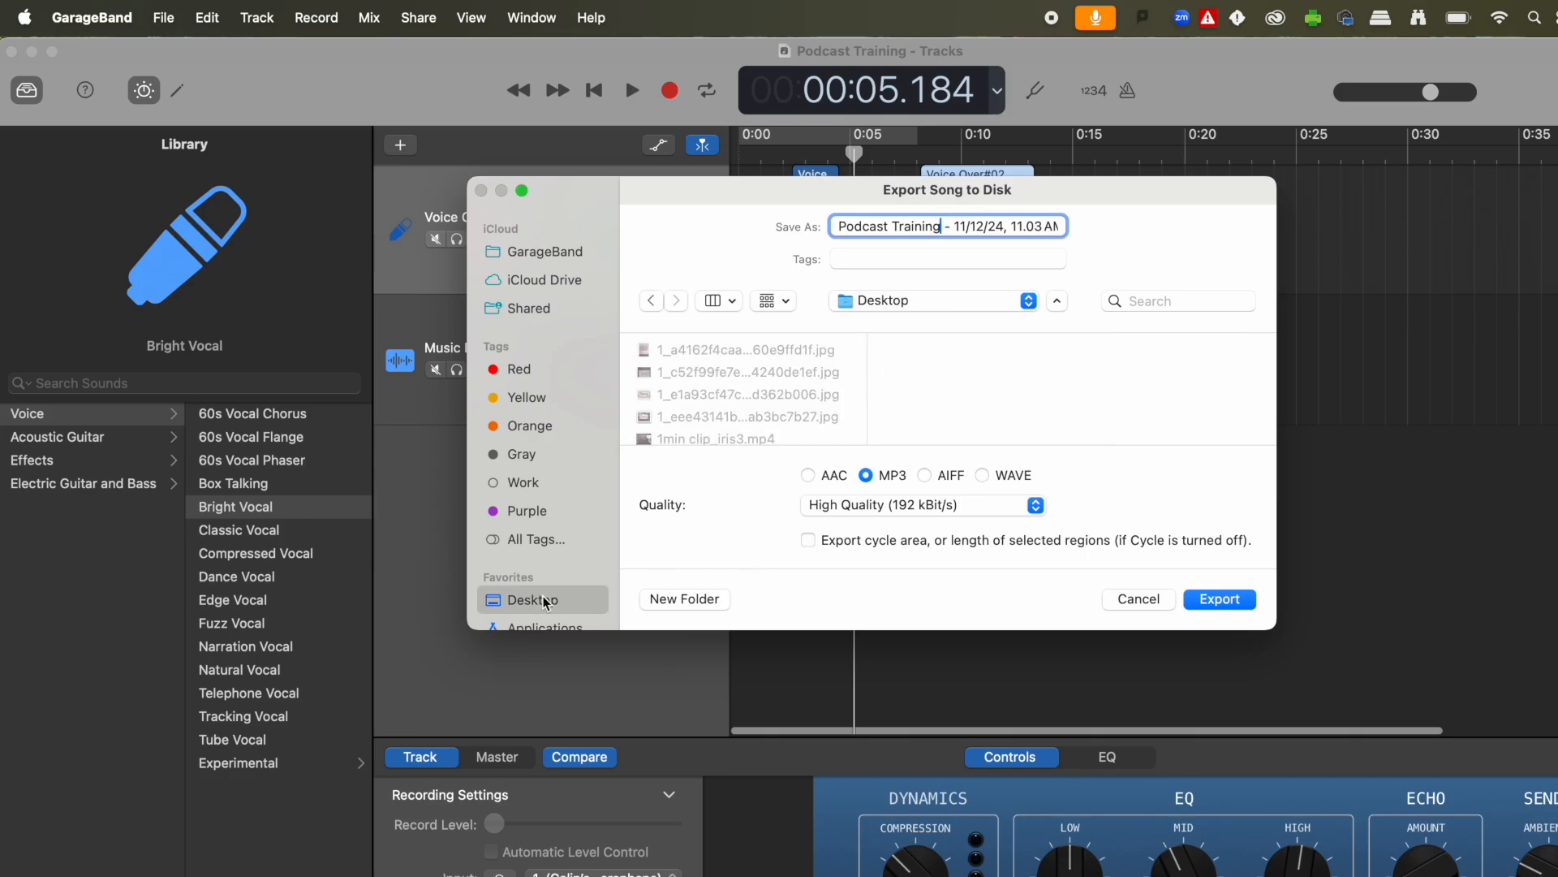
left_click(1220, 599)
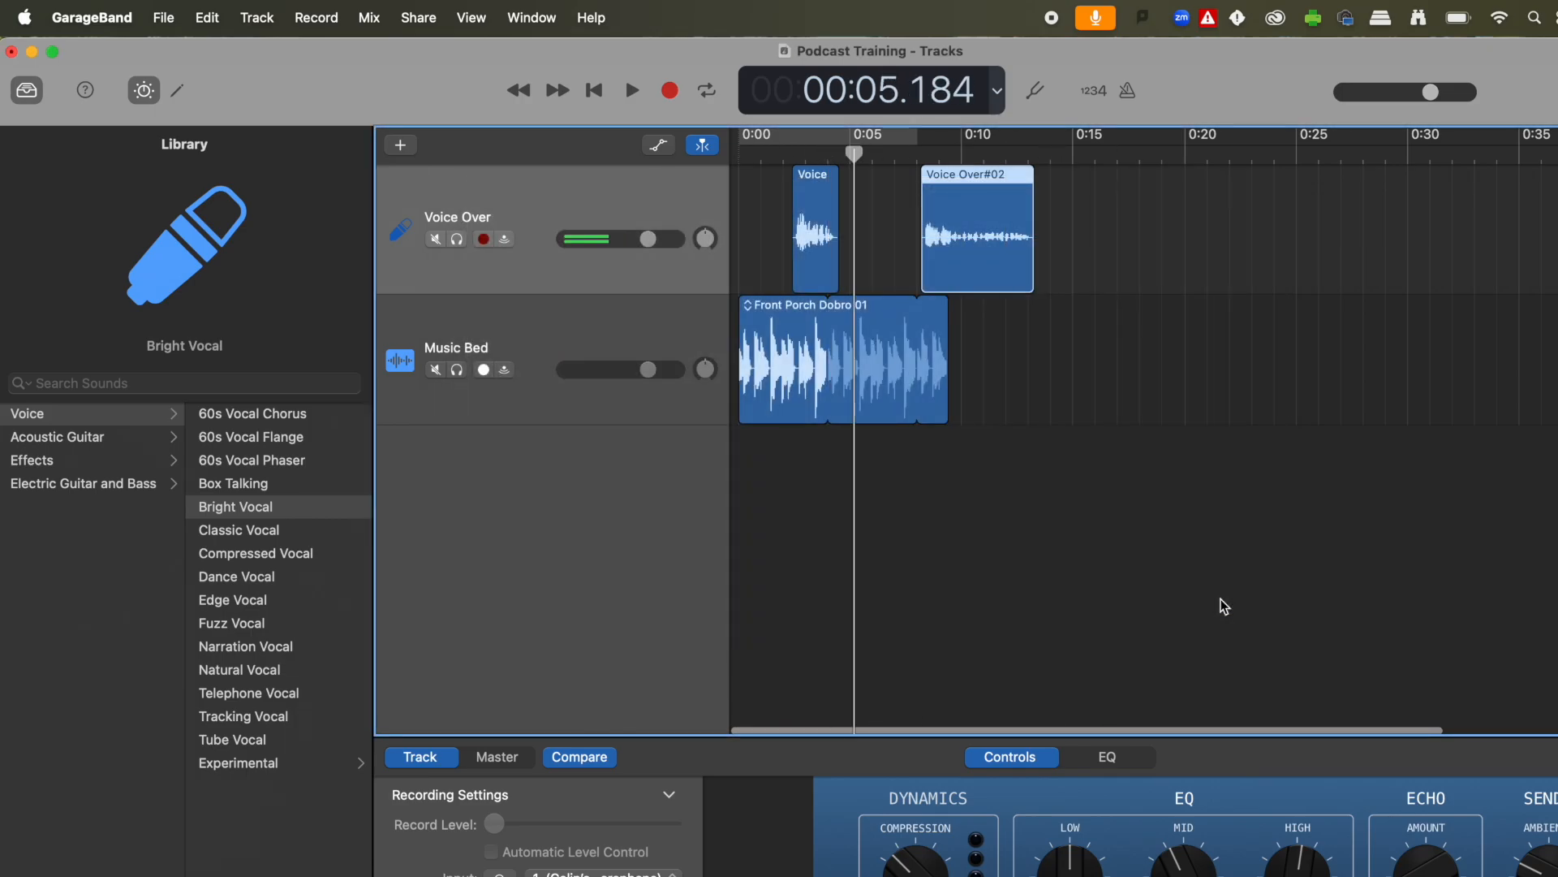